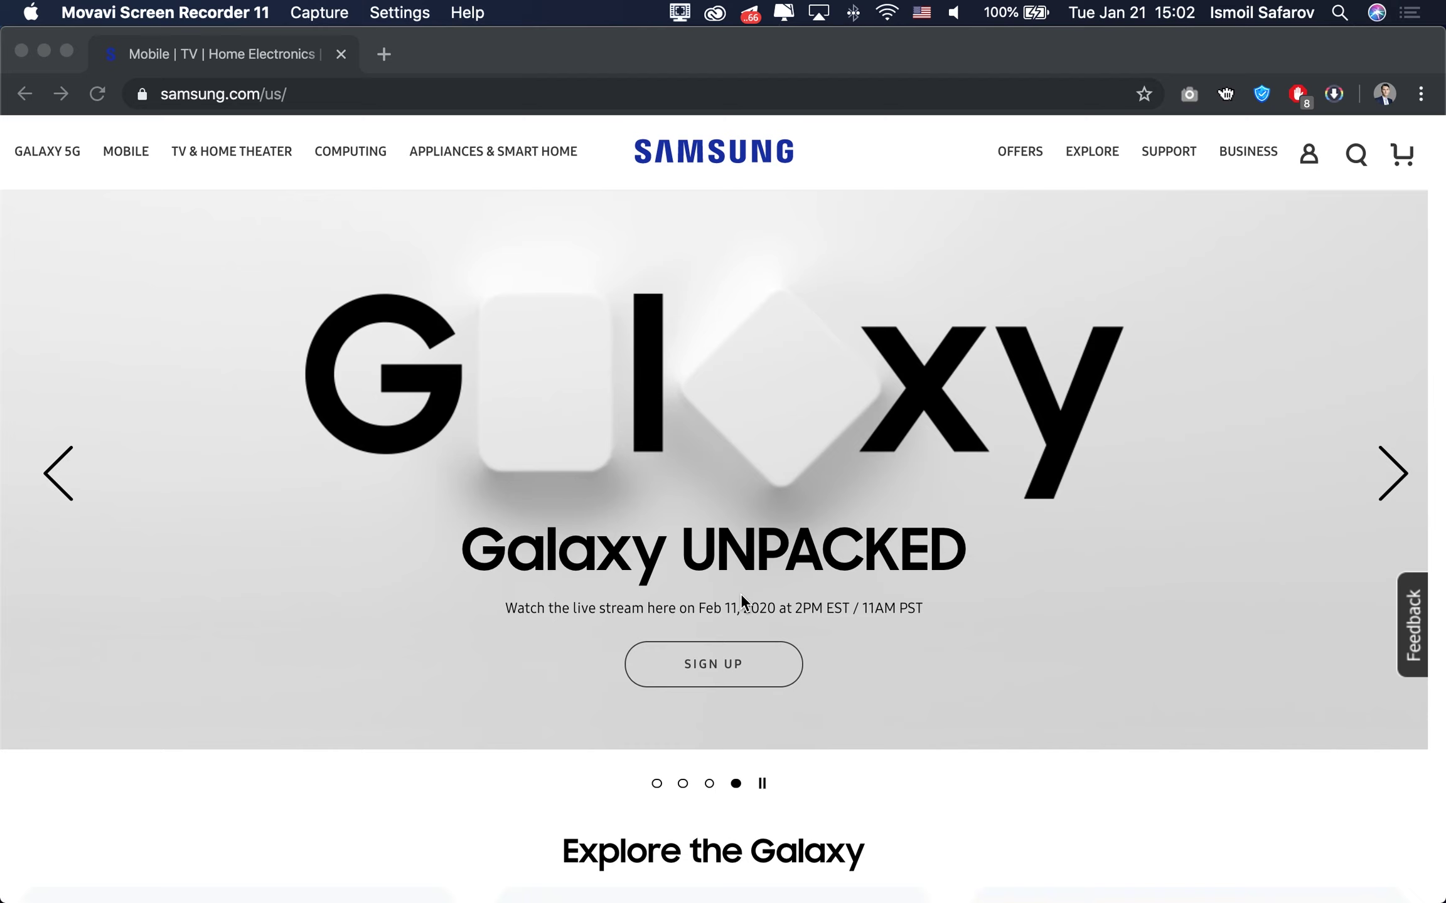
# Scroll the samsung.com/us home page to the footer and back, then show the MOBILE product categories
pyautogui.scroll(-5, 857, 621)
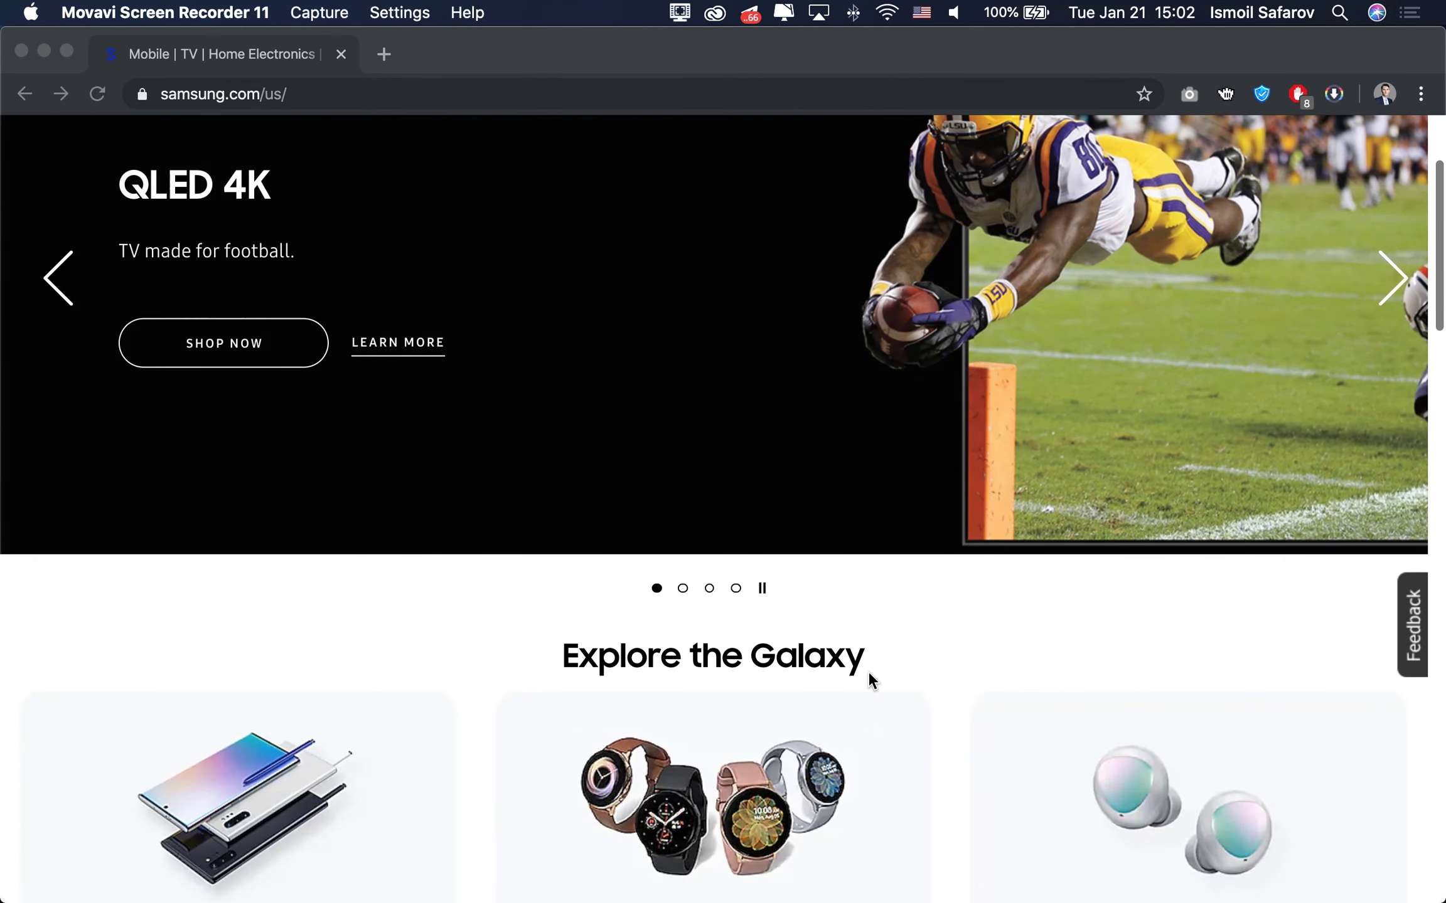
pyautogui.scroll(-4, 867, 670)
pyautogui.scroll(-6, 867, 671)
pyautogui.scroll(-5, 867, 670)
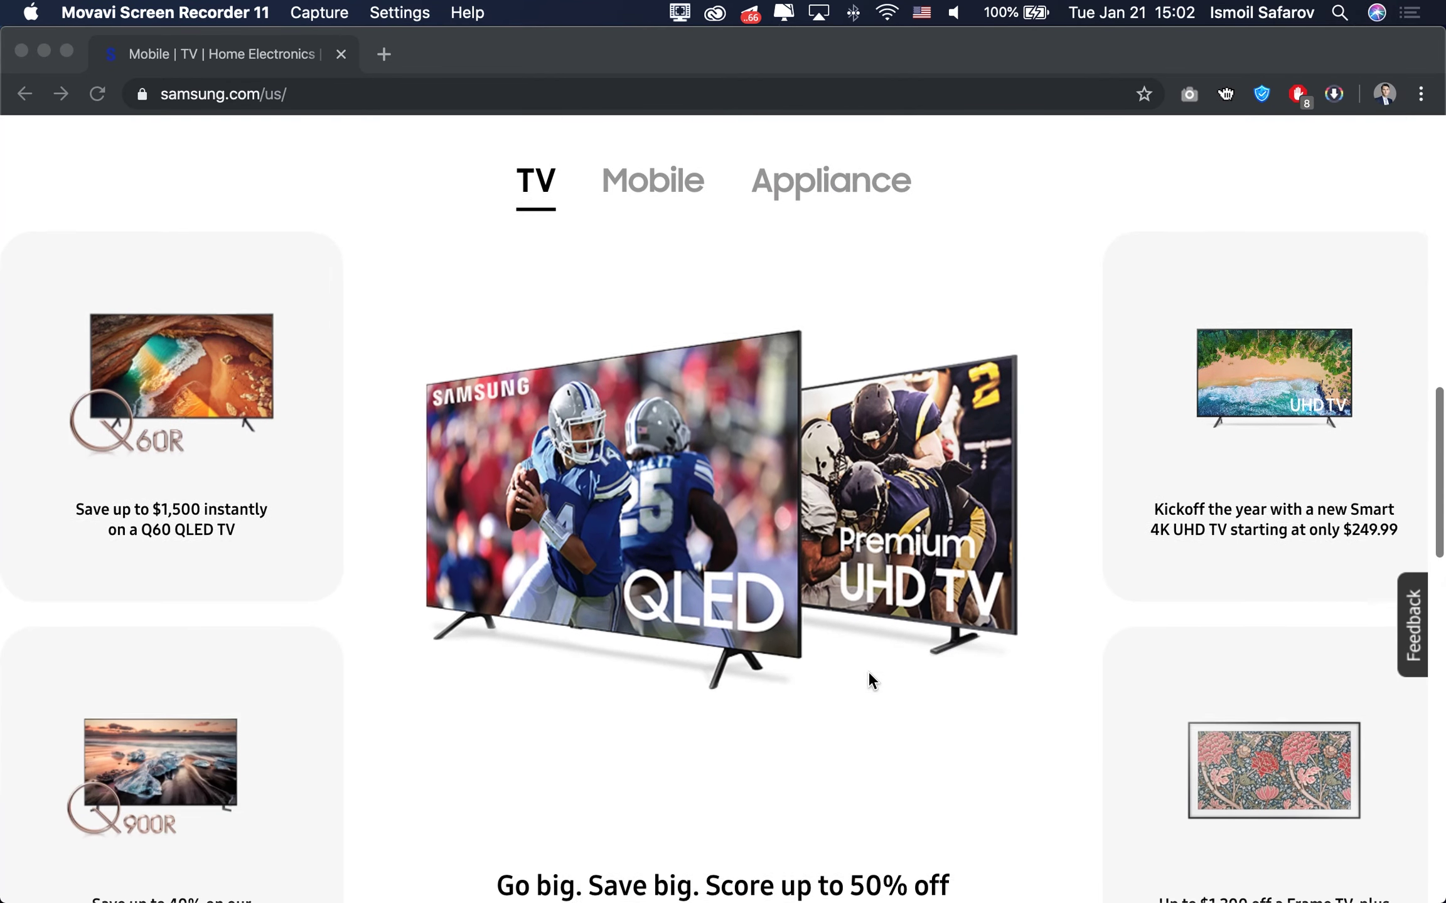
pyautogui.scroll(-5, 868, 673)
pyautogui.scroll(-8, 869, 673)
pyautogui.scroll(-8, 868, 673)
pyautogui.scroll(-1, 868, 674)
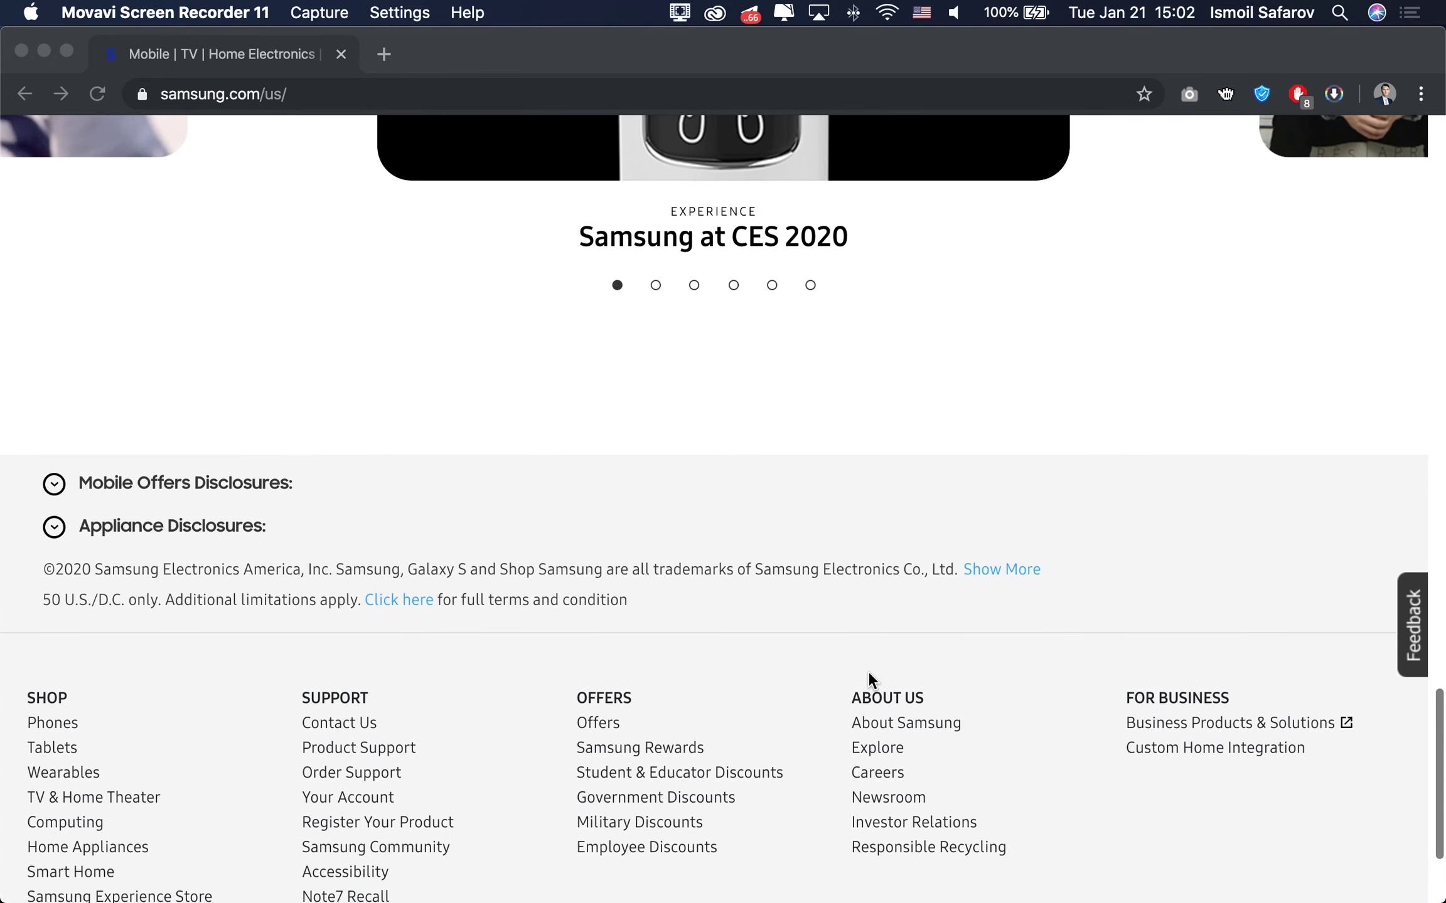
pyautogui.scroll(8, 868, 673)
pyautogui.scroll(8, 868, 673)
pyautogui.scroll(10, 868, 673)
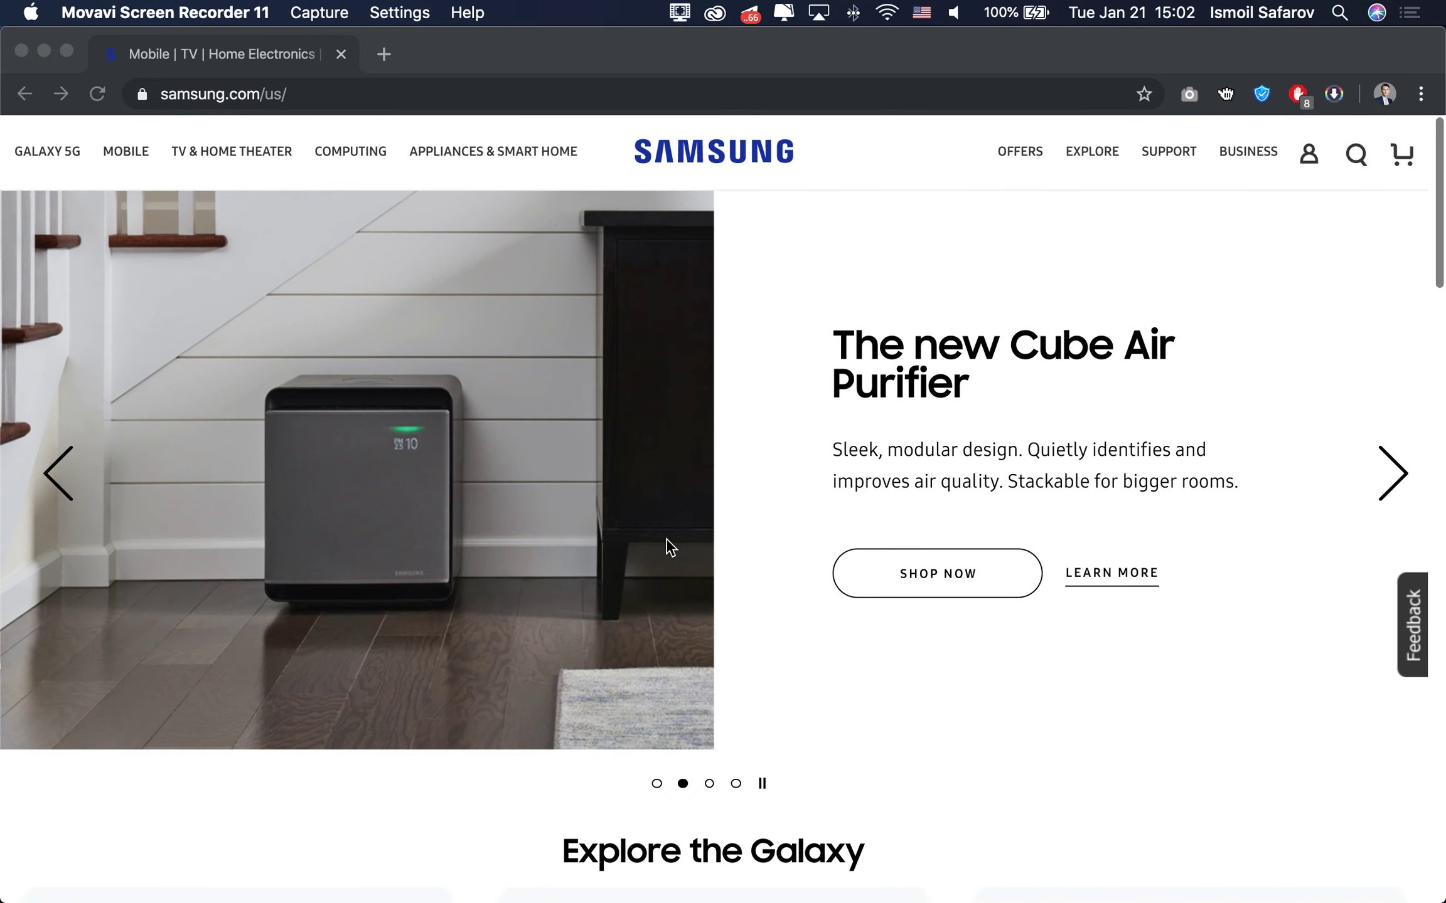
pyautogui.click(118, 151)
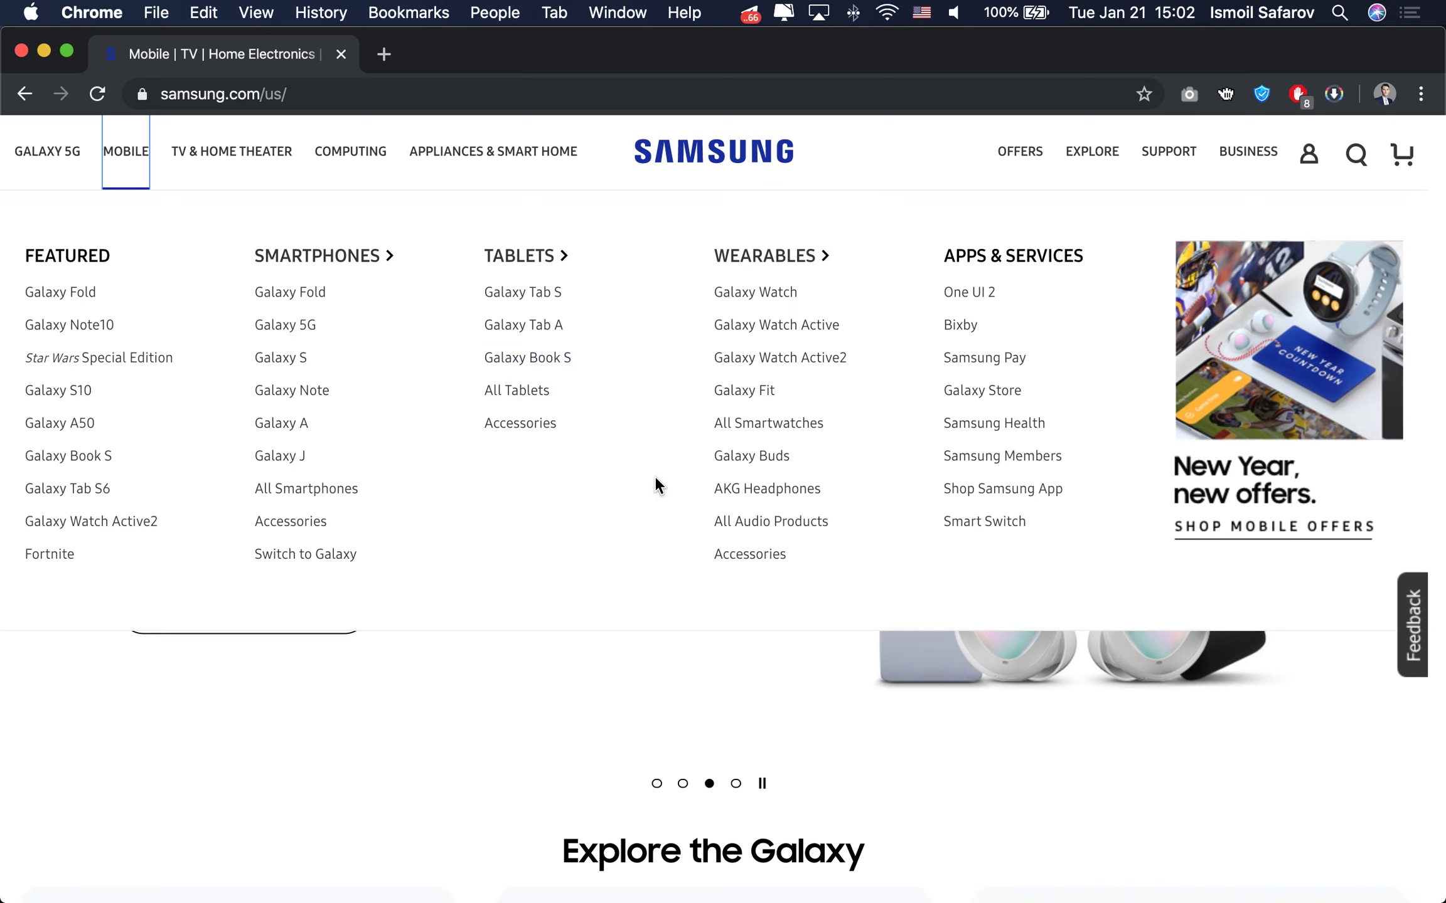
# Open the Galaxy S10 product page from the Featured items in the Mobile menu
pyautogui.click(66, 392)
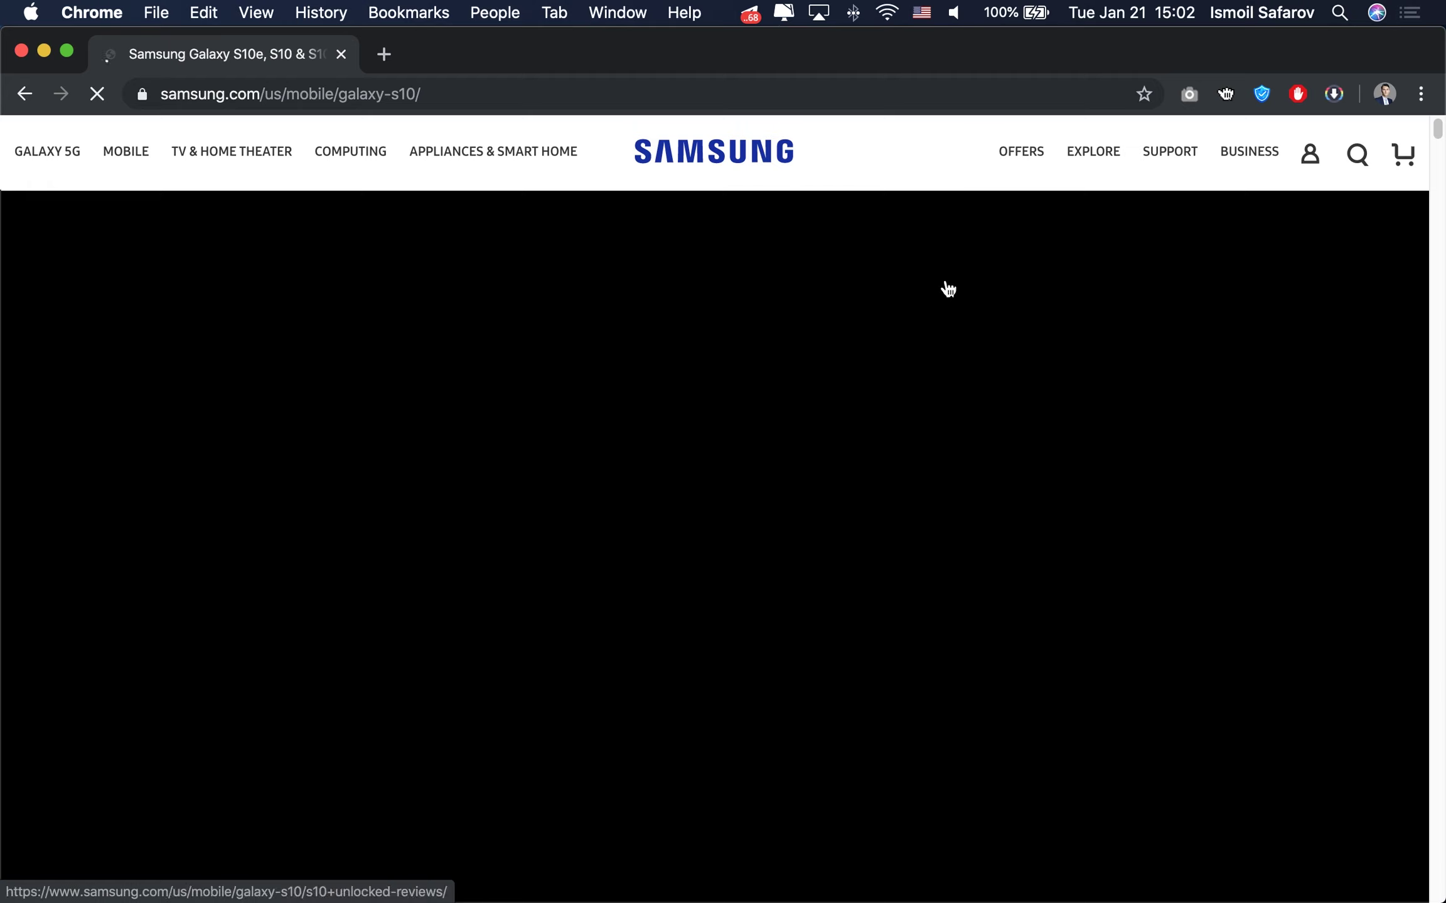
pyautogui.scroll(-5, 888, 413)
pyautogui.scroll(5, 888, 413)
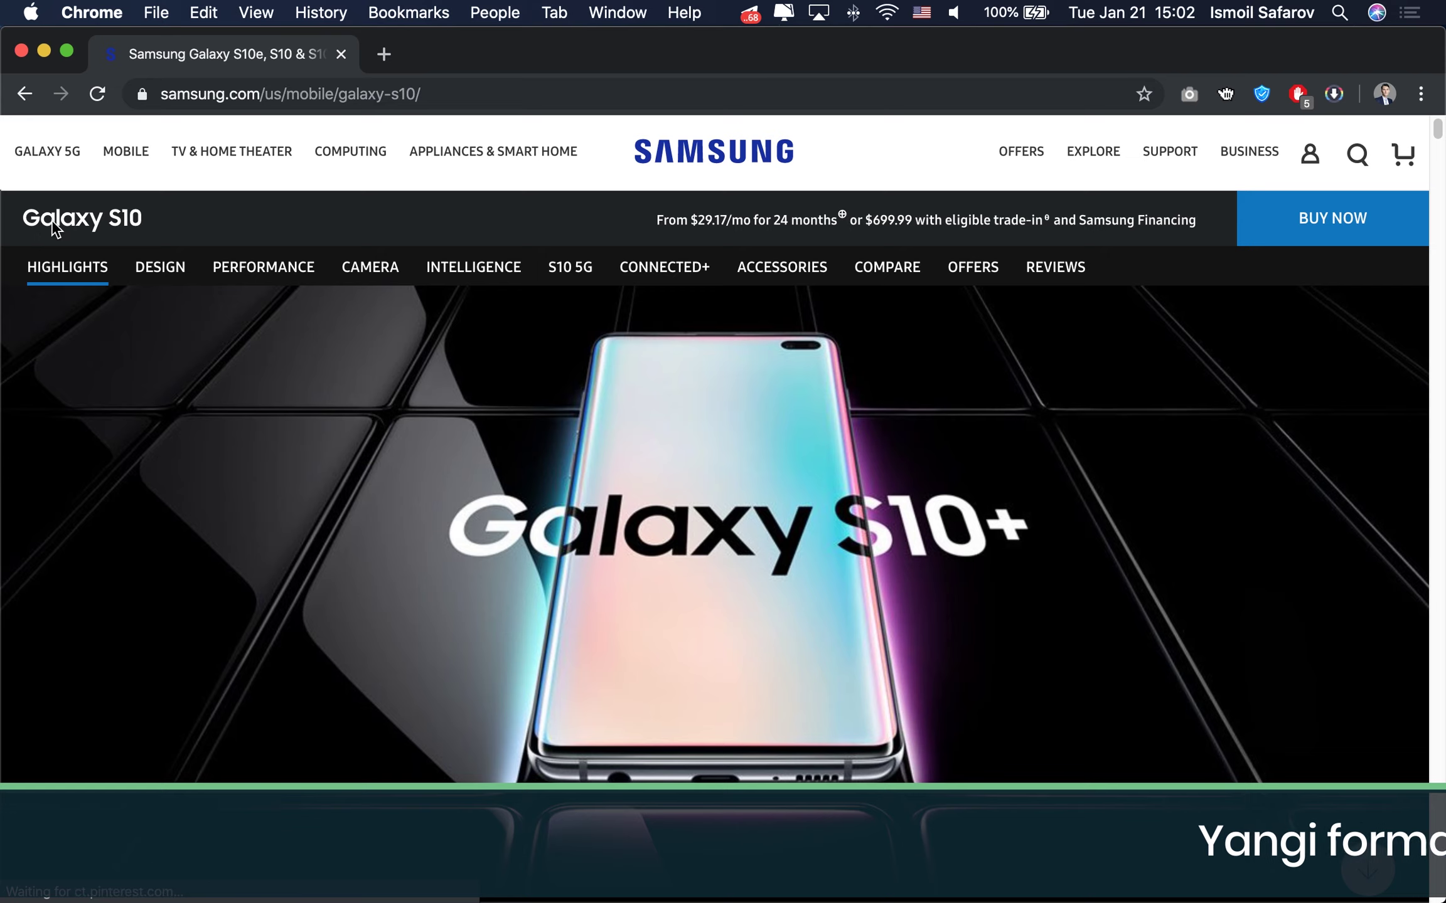
pyautogui.scroll(5, 55, 227)
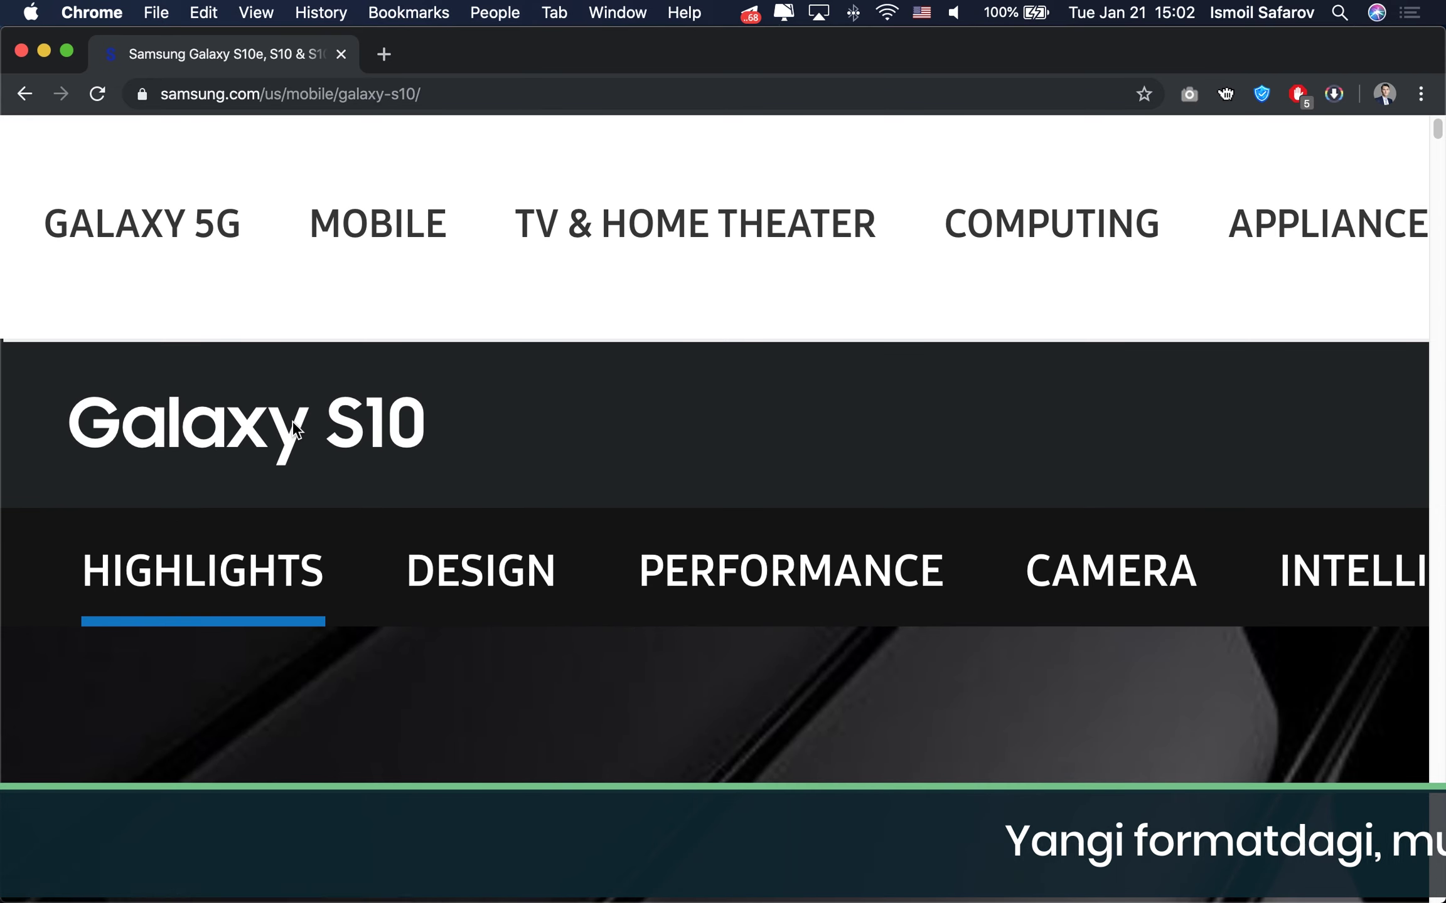
pyautogui.scroll(-5, 348, 458)
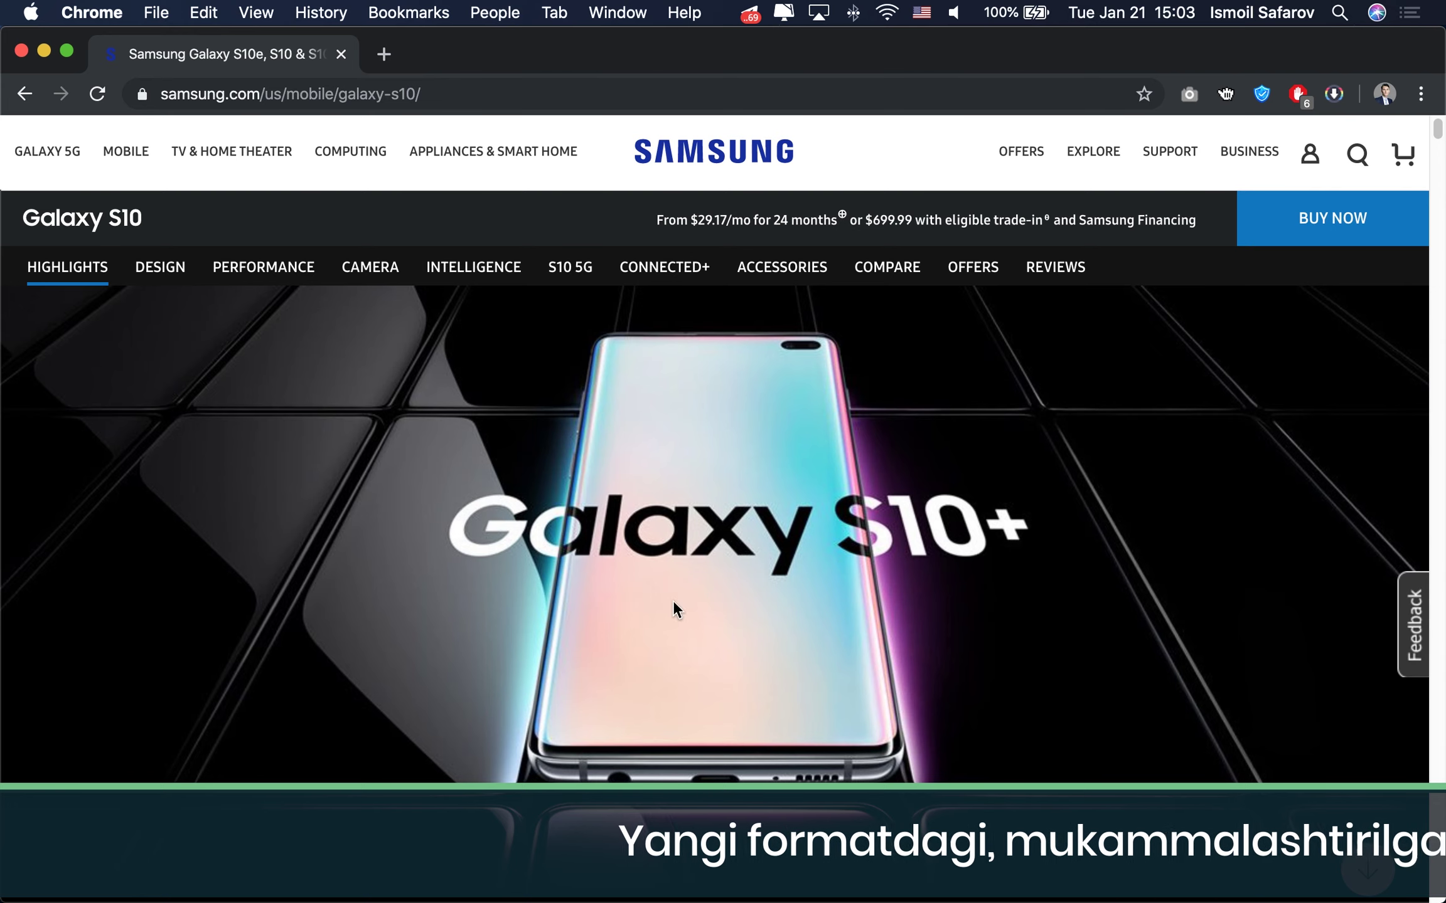
pyautogui.scroll(-10, 839, 533)
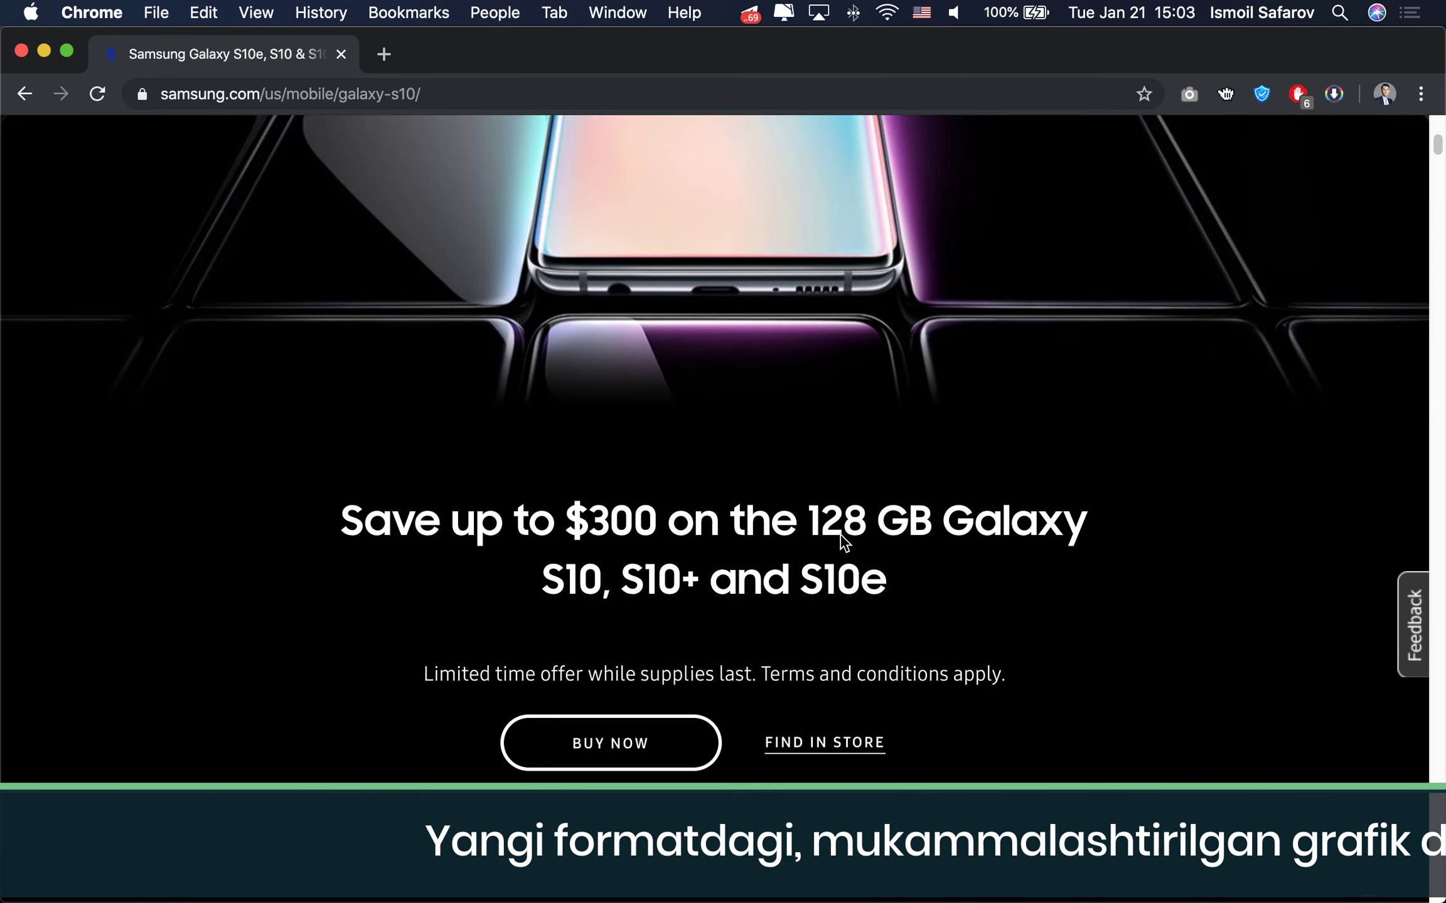
pyautogui.scroll(10, 681, 612)
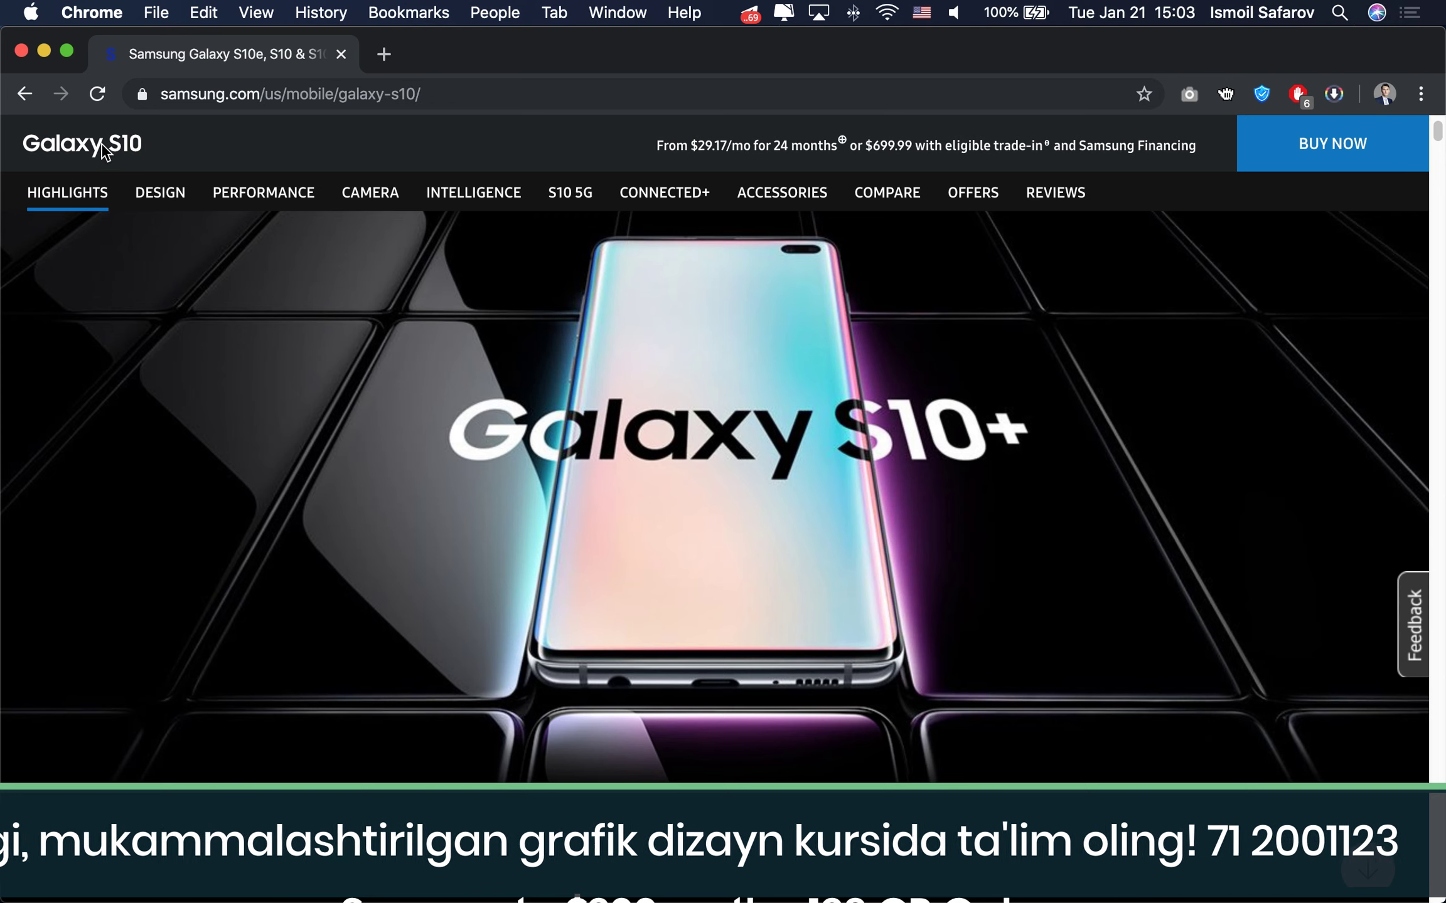
# Scroll down through the Galaxy S10 page content and back up
pyautogui.scroll(-1, 557, 614)
pyautogui.scroll(-5, 557, 611)
pyautogui.scroll(-4, 558, 609)
pyautogui.scroll(-3, 557, 609)
pyautogui.scroll(-3, 557, 609)
pyautogui.scroll(-5, 557, 609)
pyautogui.scroll(-3, 558, 611)
pyautogui.scroll(-3, 561, 618)
pyautogui.scroll(-5, 560, 618)
pyautogui.scroll(-3, 560, 618)
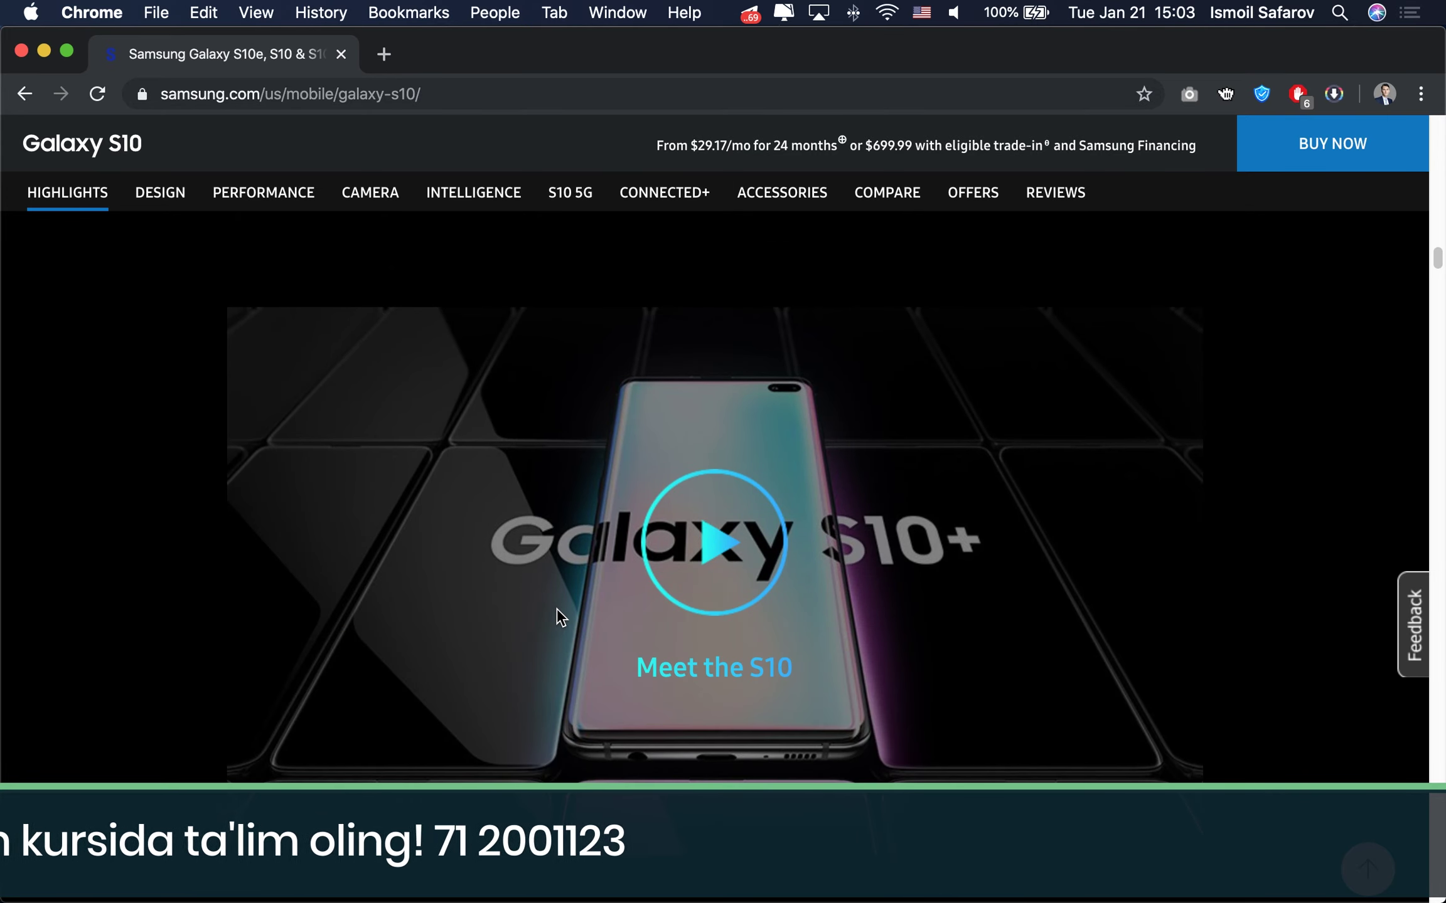
pyautogui.scroll(-5, 560, 618)
pyautogui.scroll(15, 557, 609)
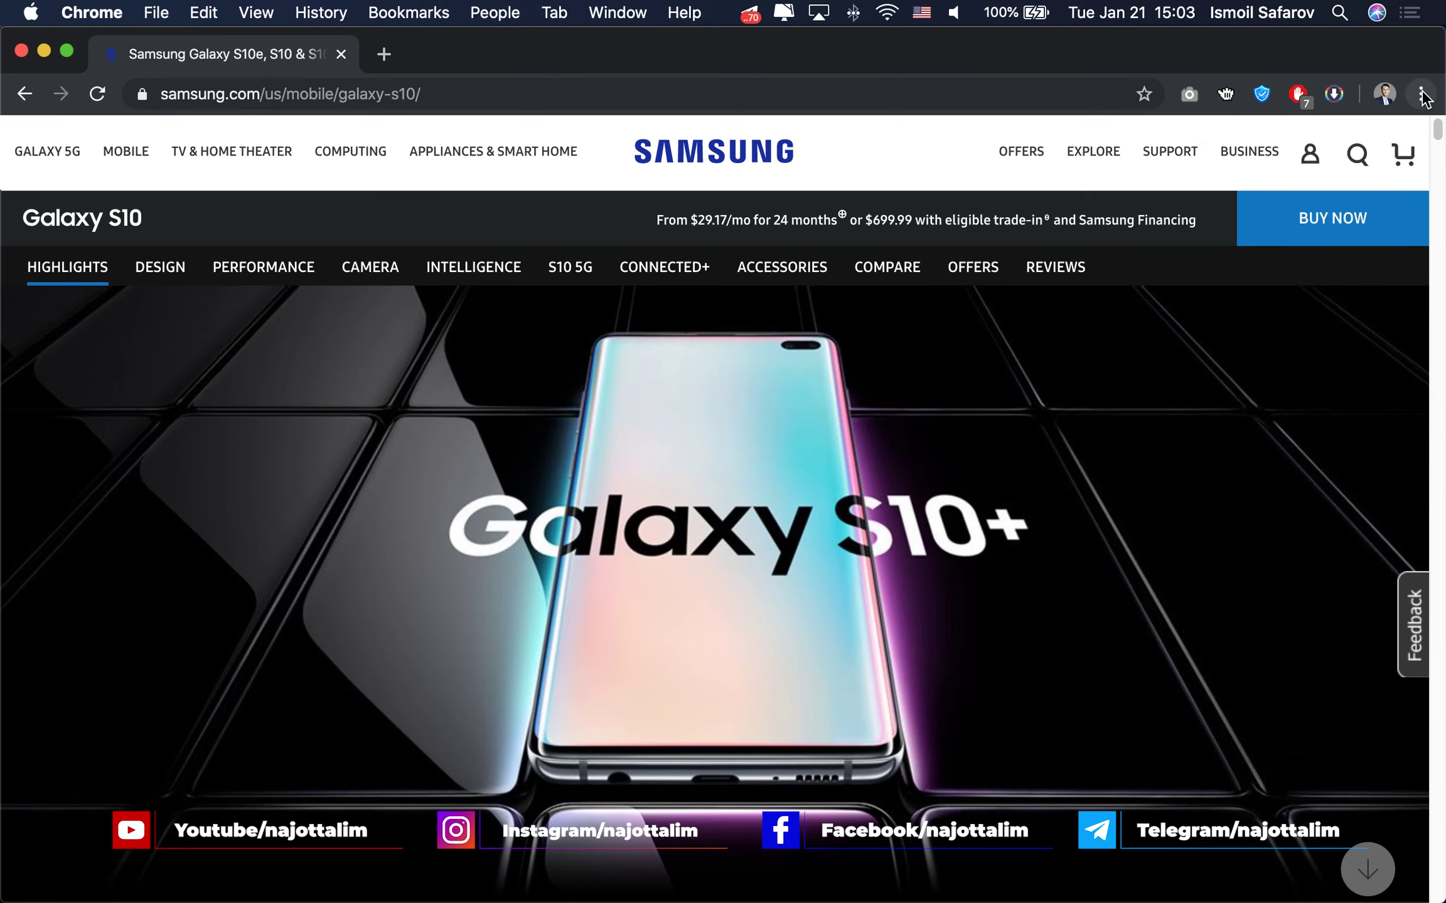
# Open Chrome's Extensions page via More Tools and scroll through the installed extensions
pyautogui.click(1421, 94)
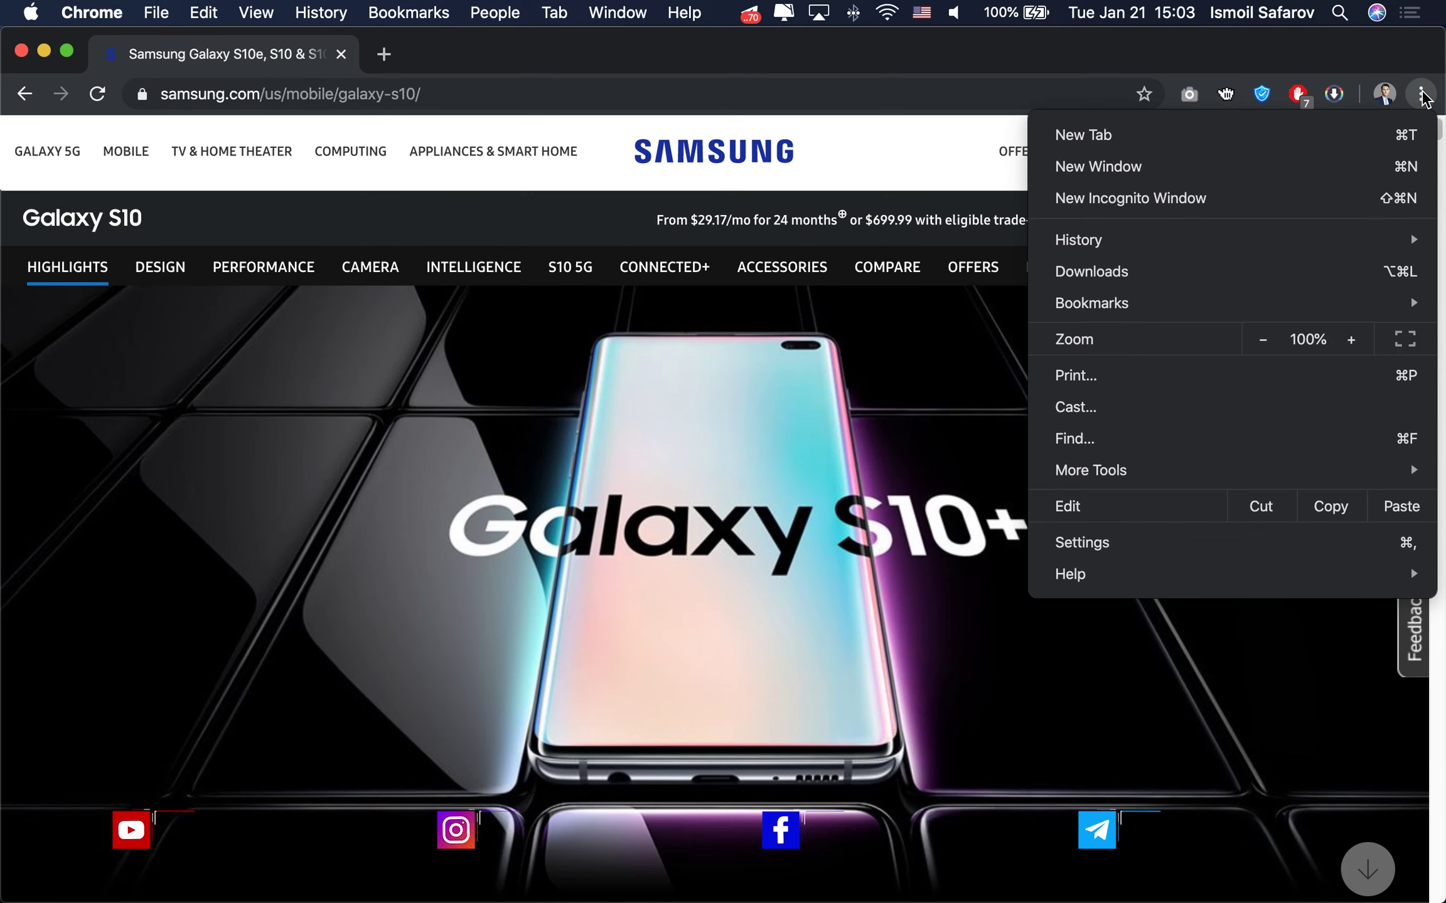
pyautogui.moveTo(1231, 470)
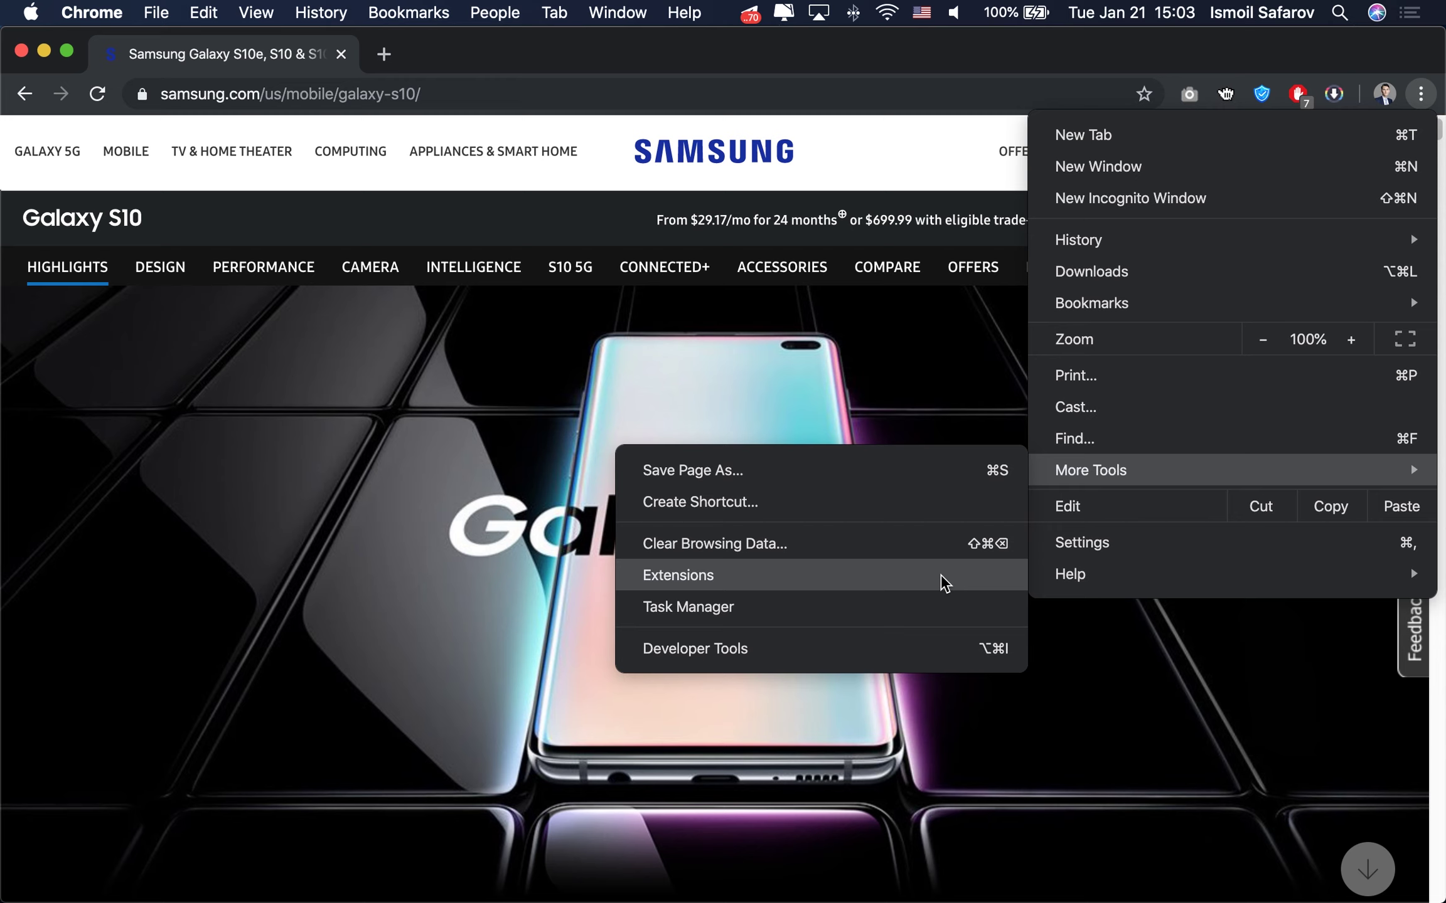
pyautogui.click(922, 575)
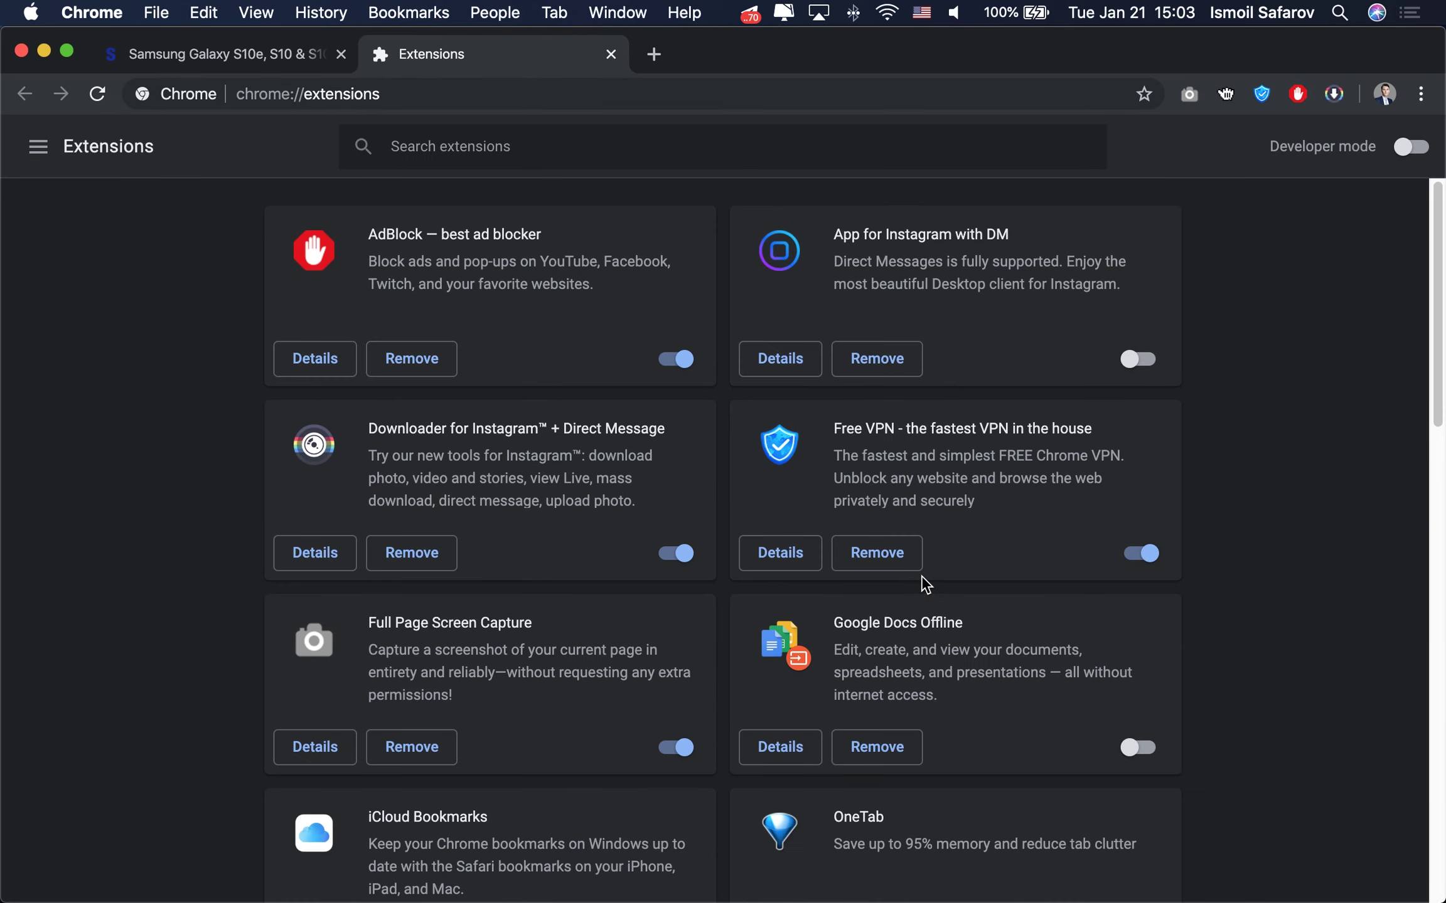
pyautogui.scroll(-4, 595, 645)
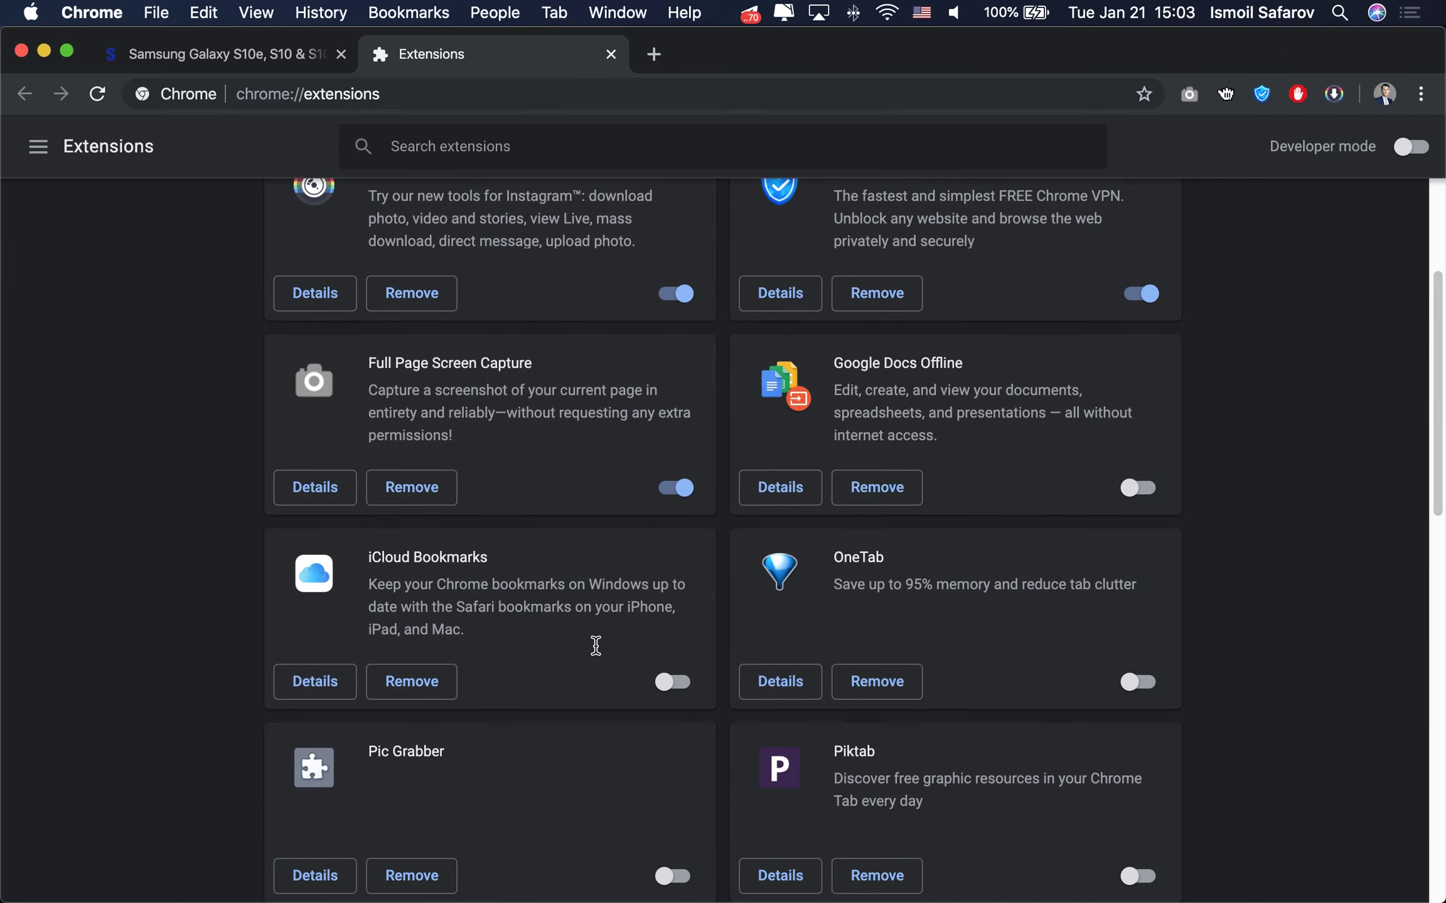
pyautogui.scroll(-2, 596, 645)
pyautogui.scroll(-2, 596, 645)
pyautogui.scroll(-3, 598, 649)
pyautogui.scroll(-3, 597, 652)
pyautogui.scroll(-1, 598, 653)
pyautogui.scroll(-3, 597, 653)
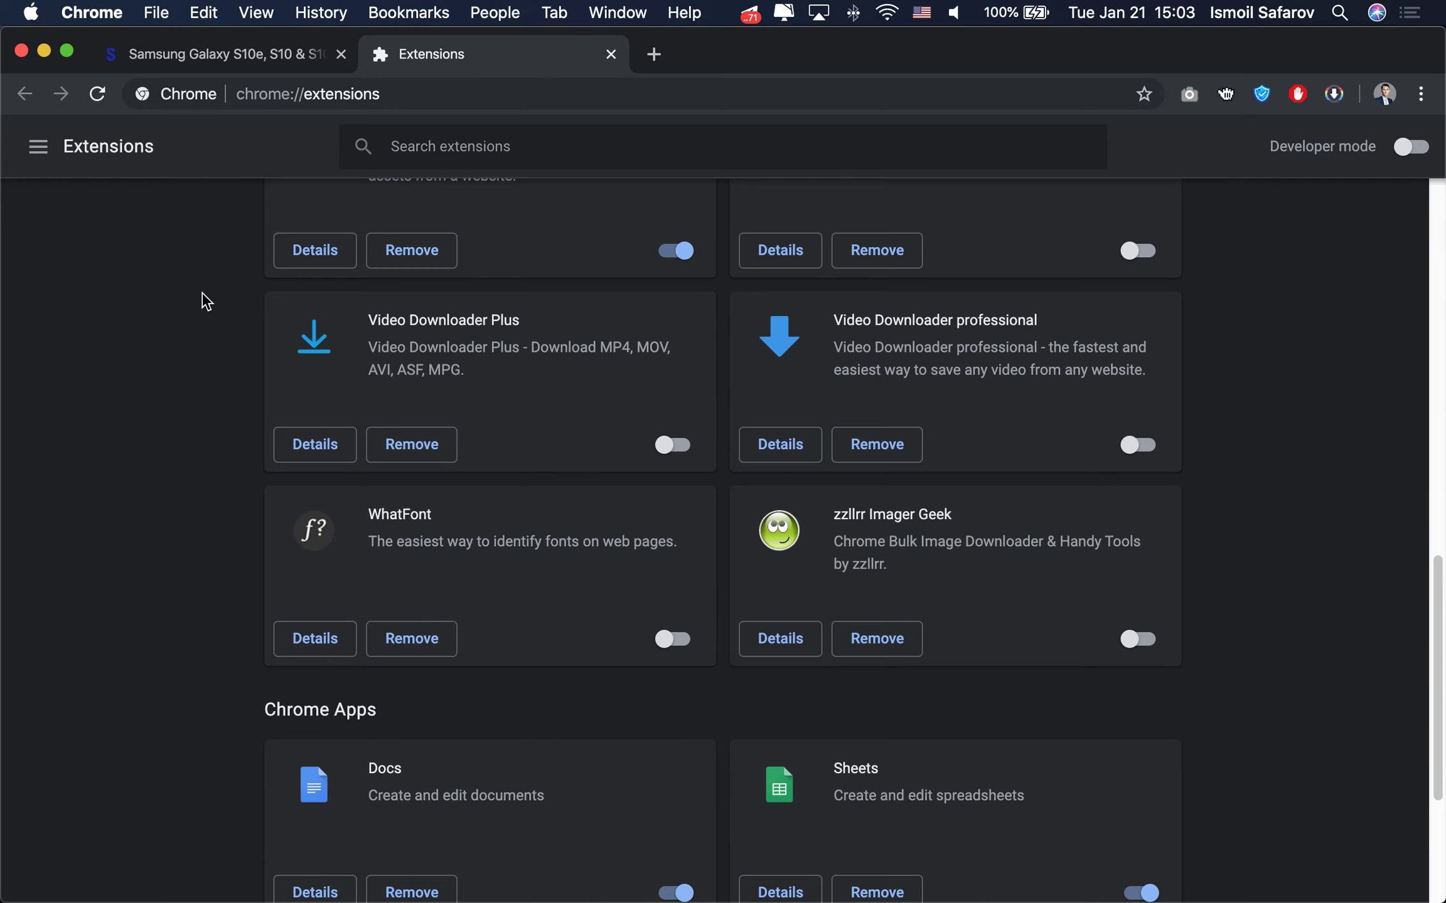
pyautogui.scroll(10, 206, 301)
pyautogui.scroll(7, 206, 301)
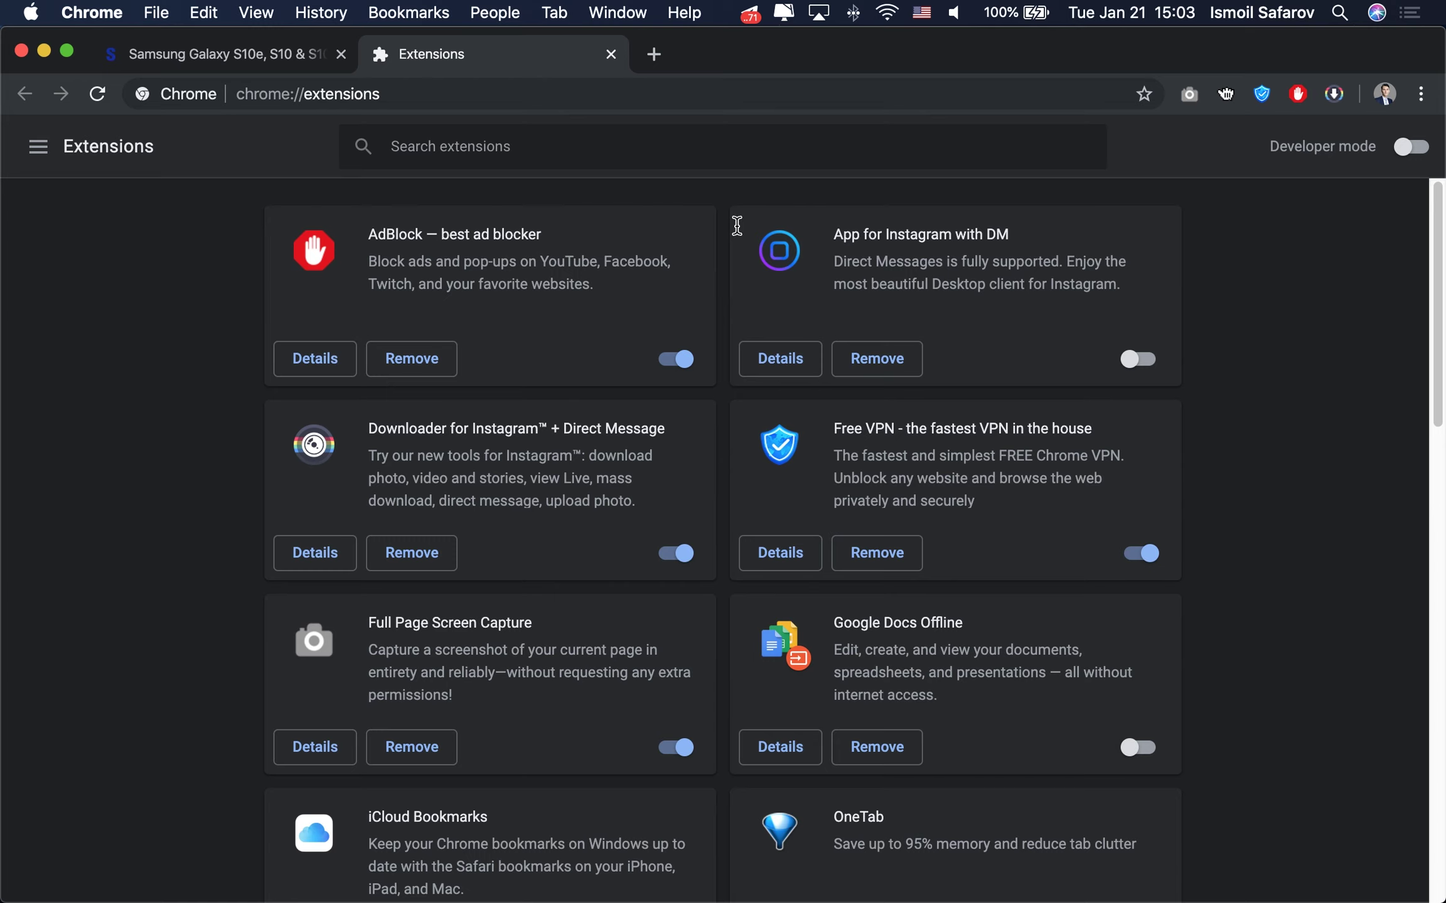
# Show the Extensions page's side navigation panel with the web store link
pyautogui.click(1421, 94)
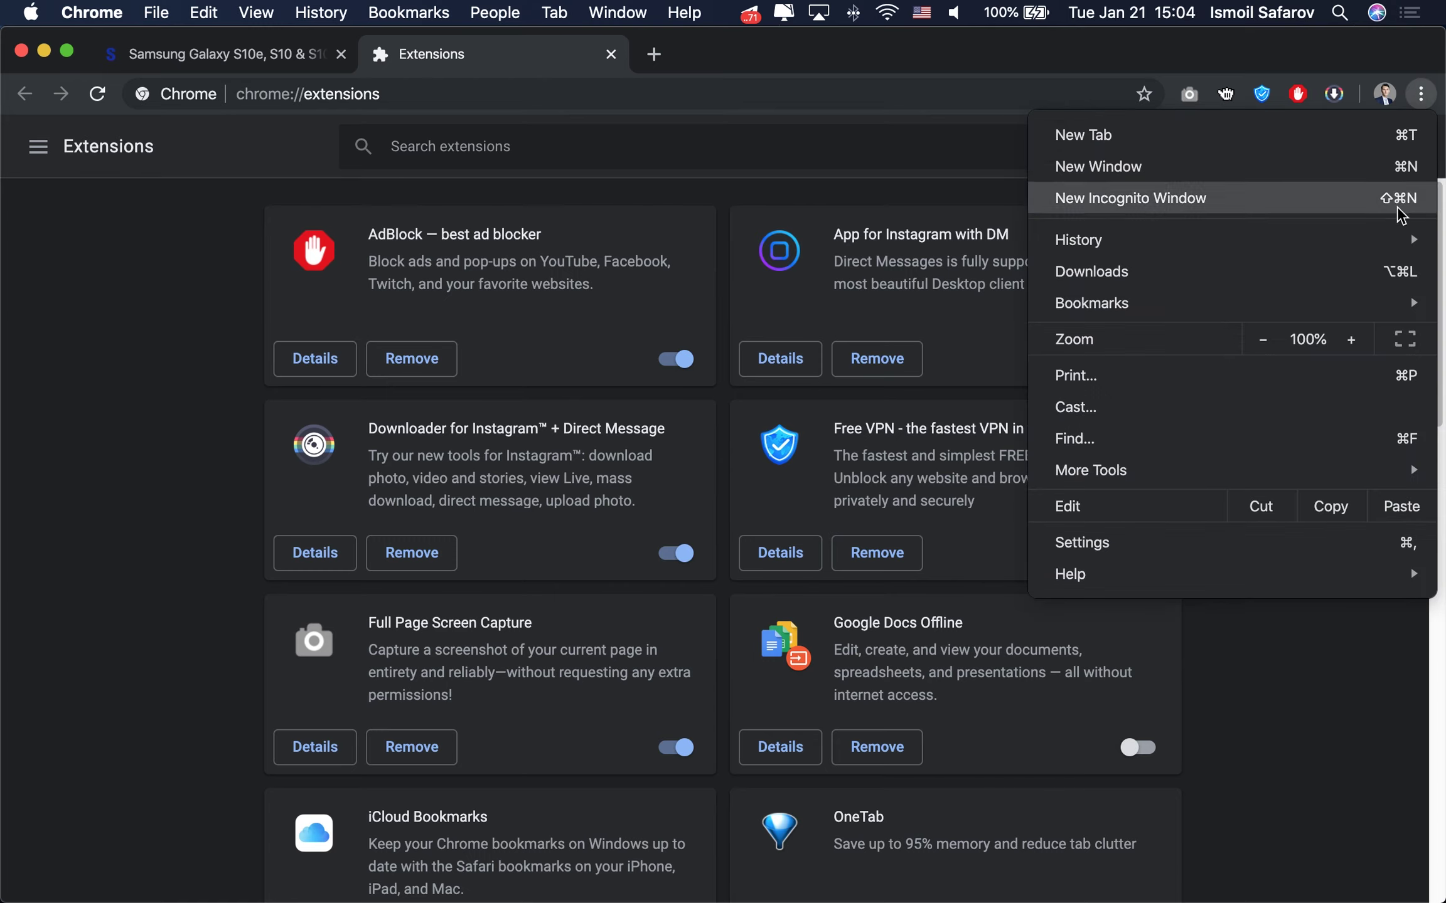
pyautogui.moveTo(1091, 470)
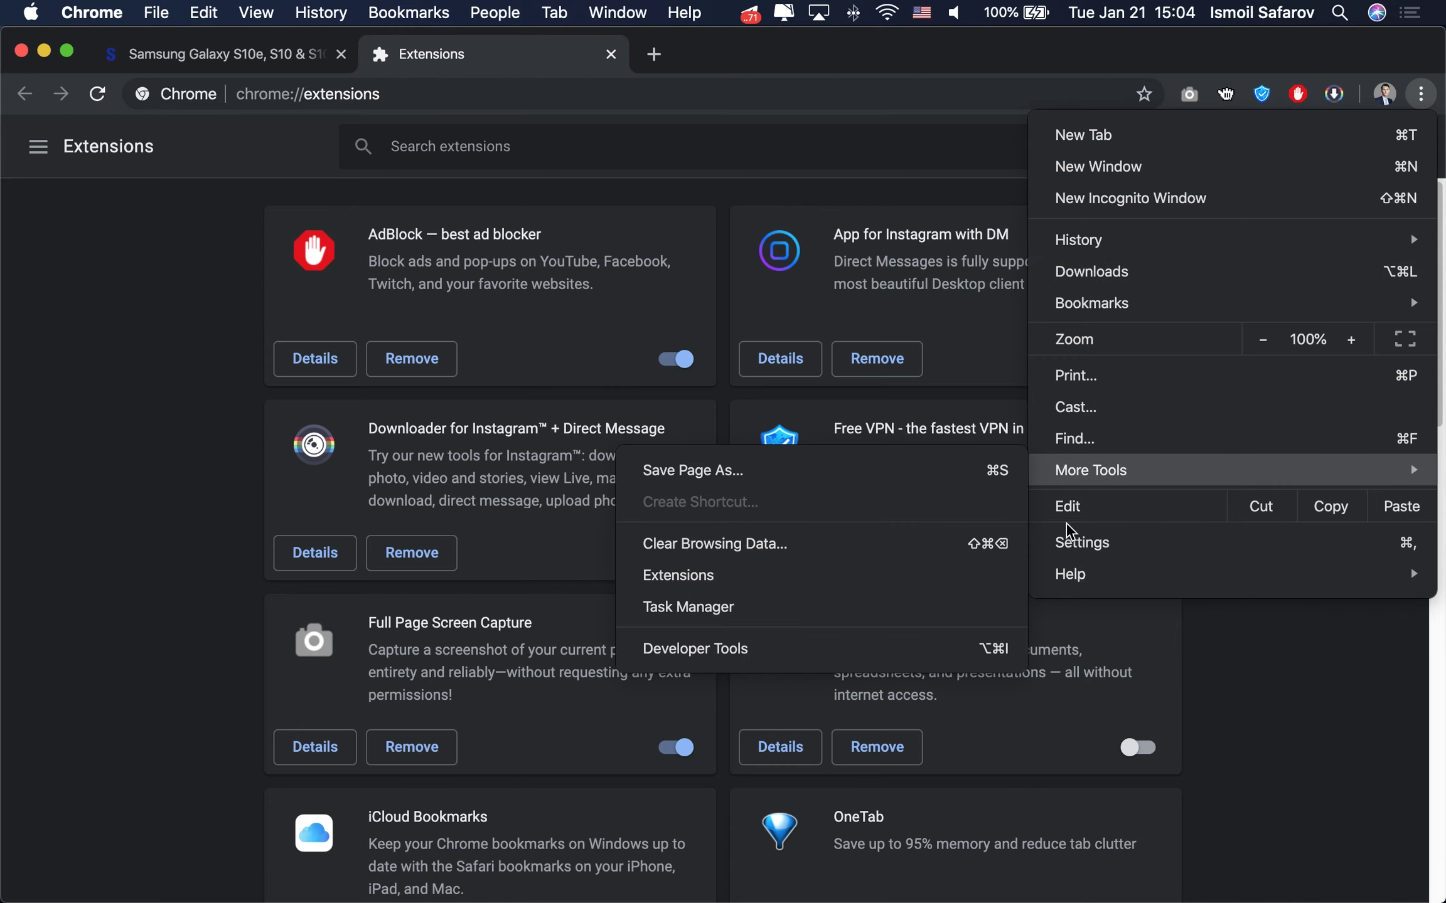
pyautogui.click(492, 543)
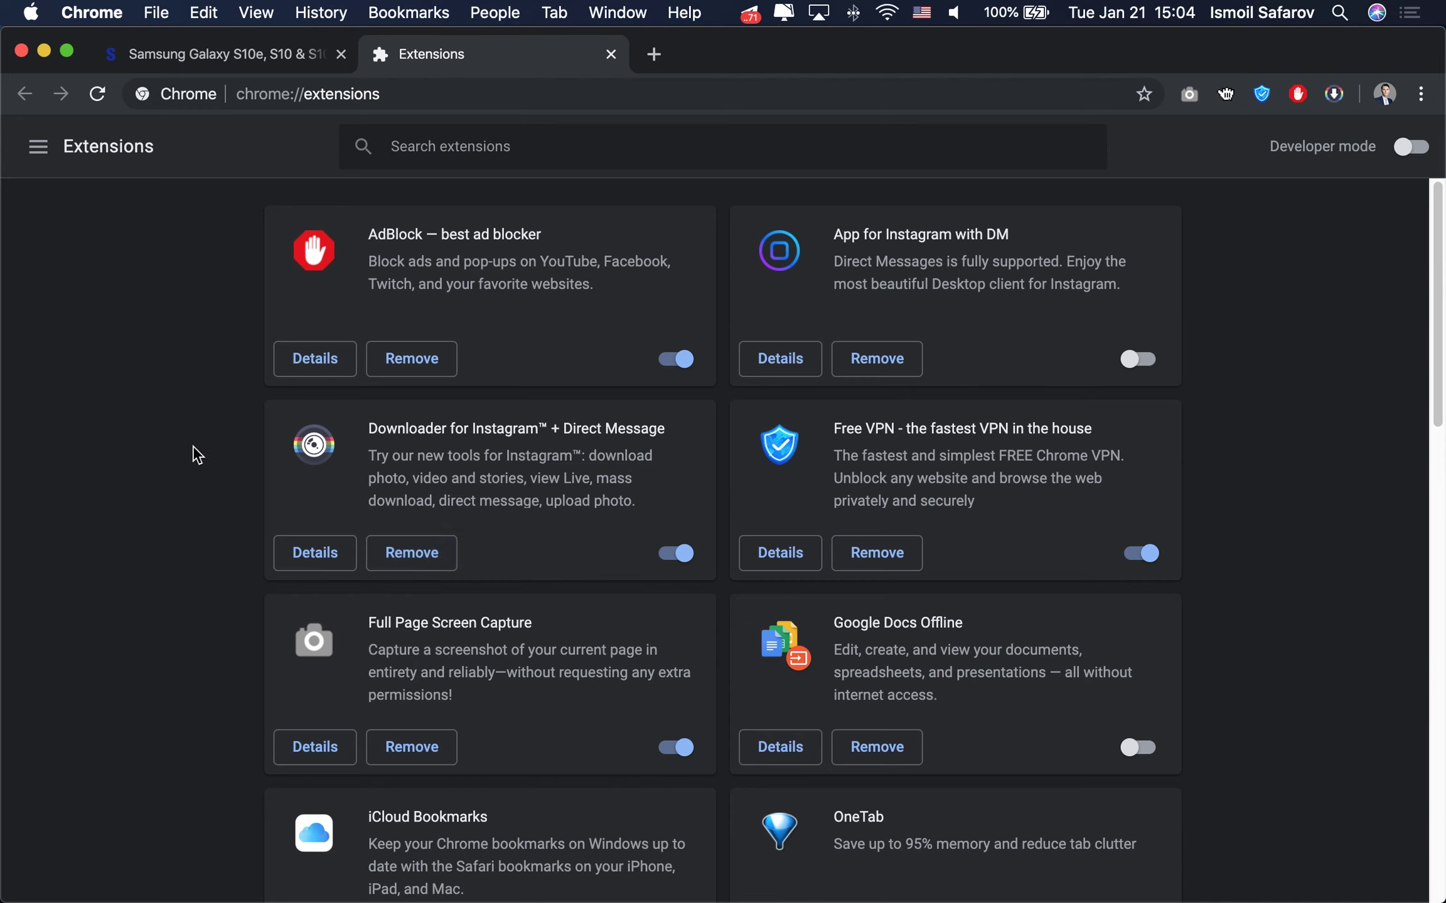
pyautogui.click(39, 146)
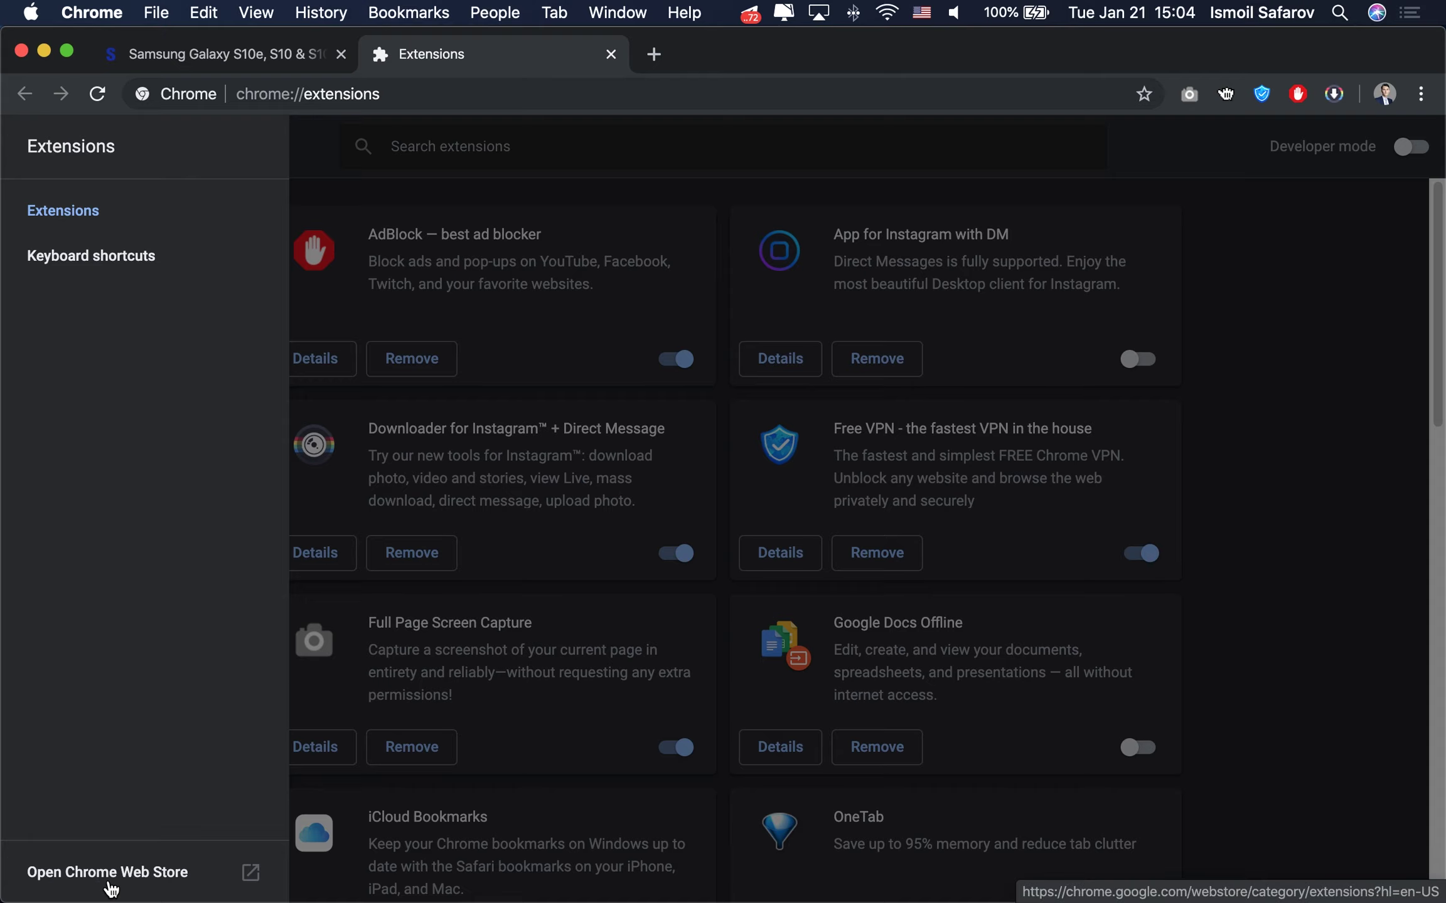
# Open the Chrome Web Store and search it for 'whatfont'
pyautogui.click(112, 874)
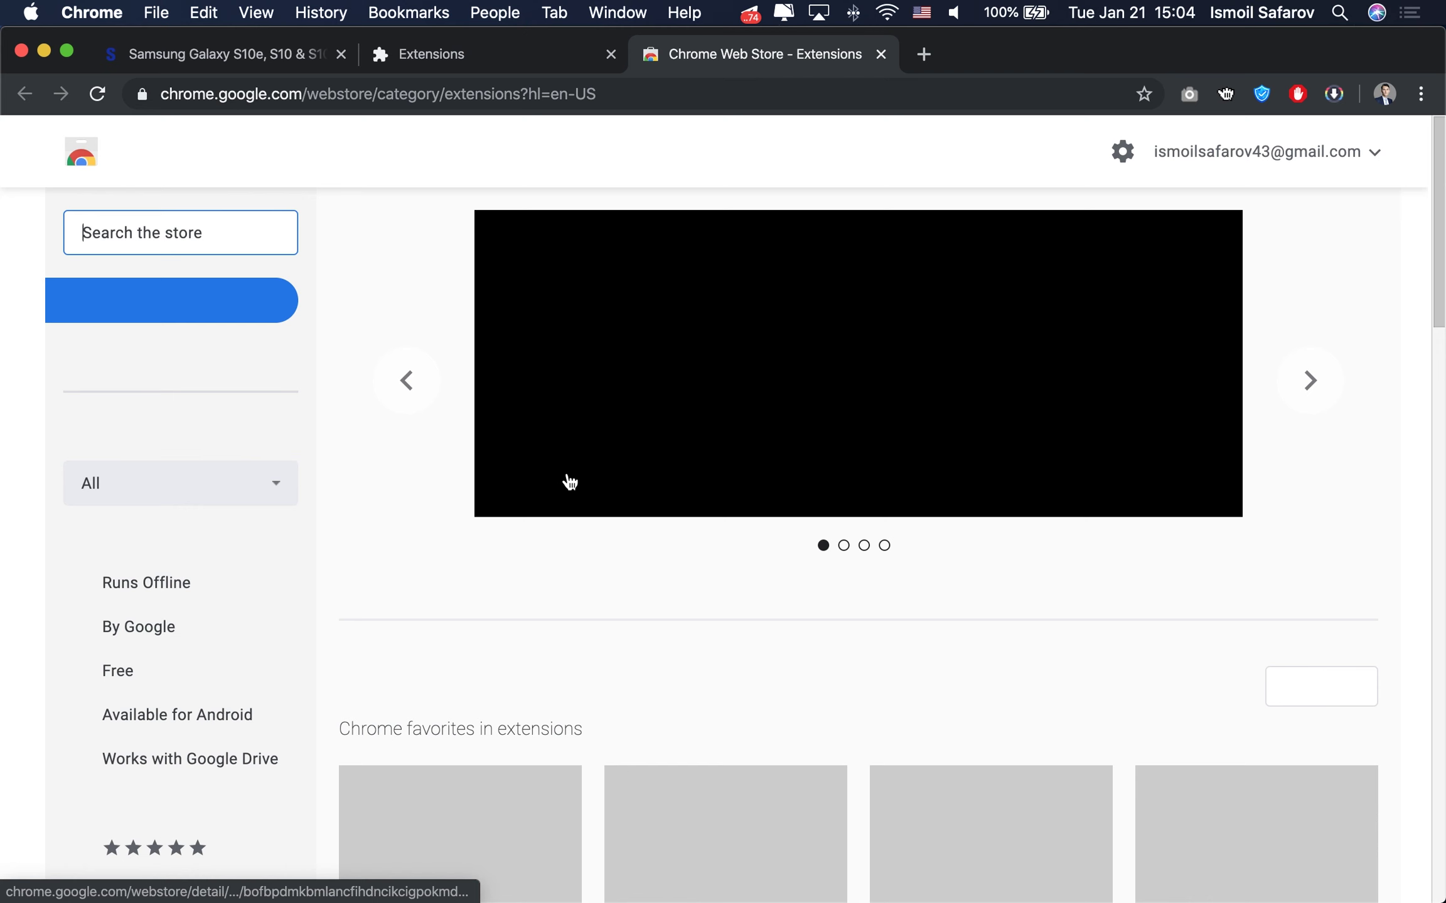
pyautogui.scroll(-2, 413, 502)
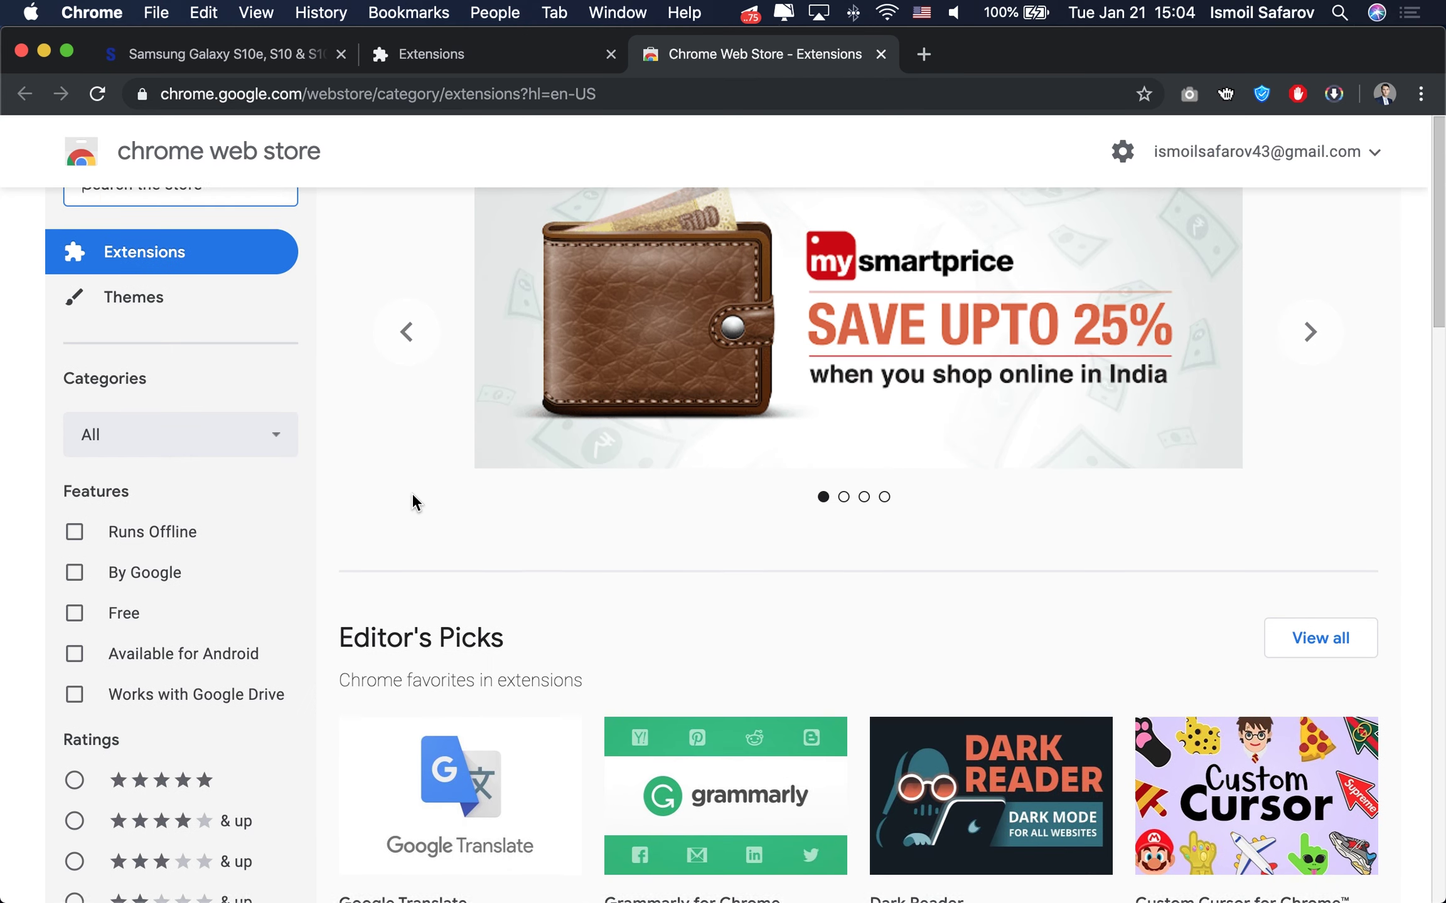
pyautogui.scroll(-5, 412, 502)
pyautogui.scroll(8, 413, 500)
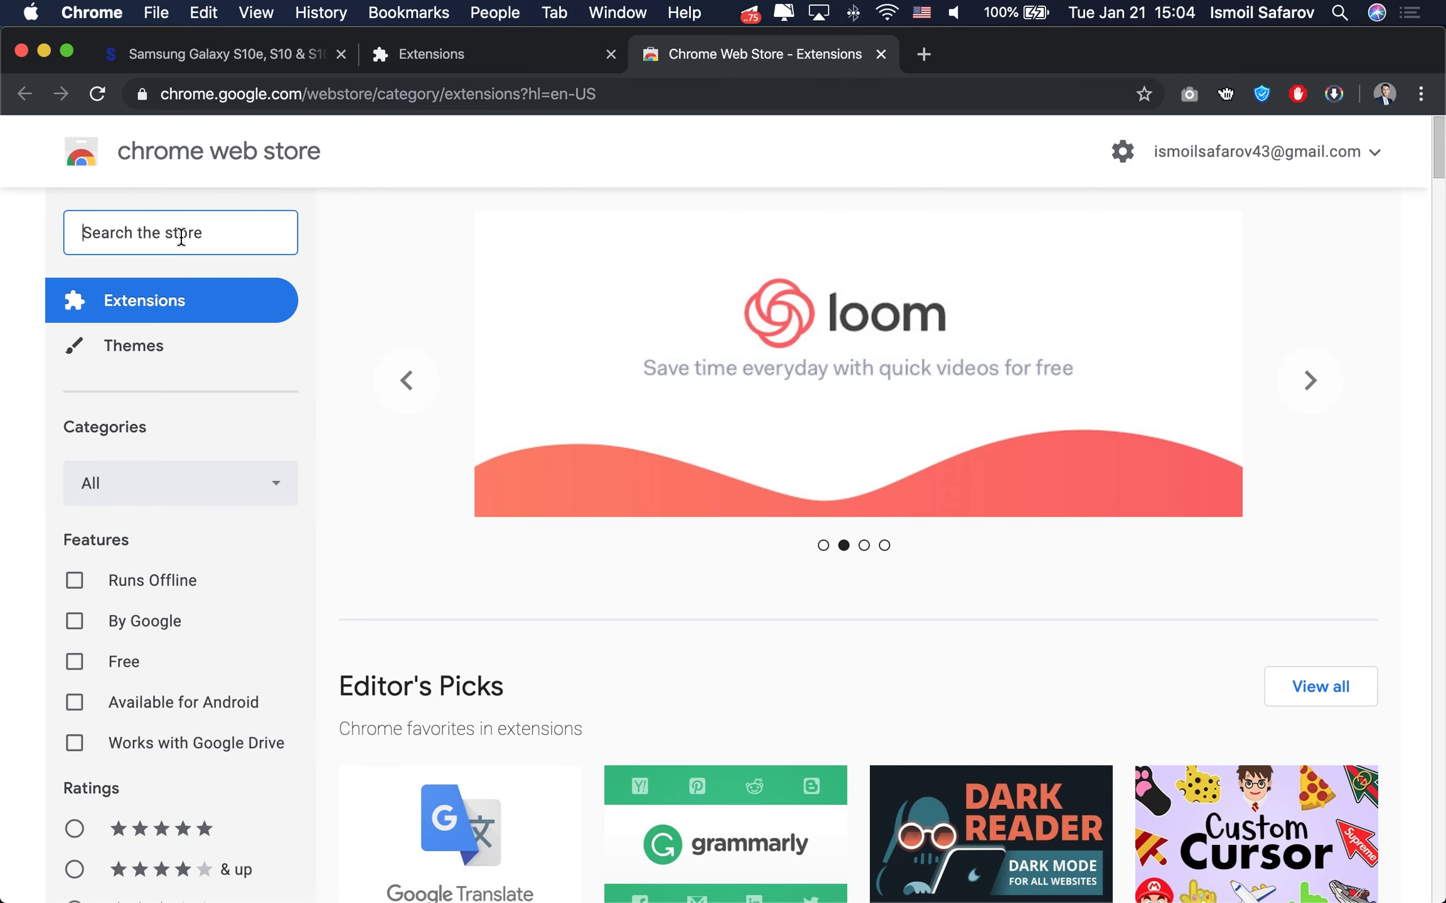
pyautogui.write('what')
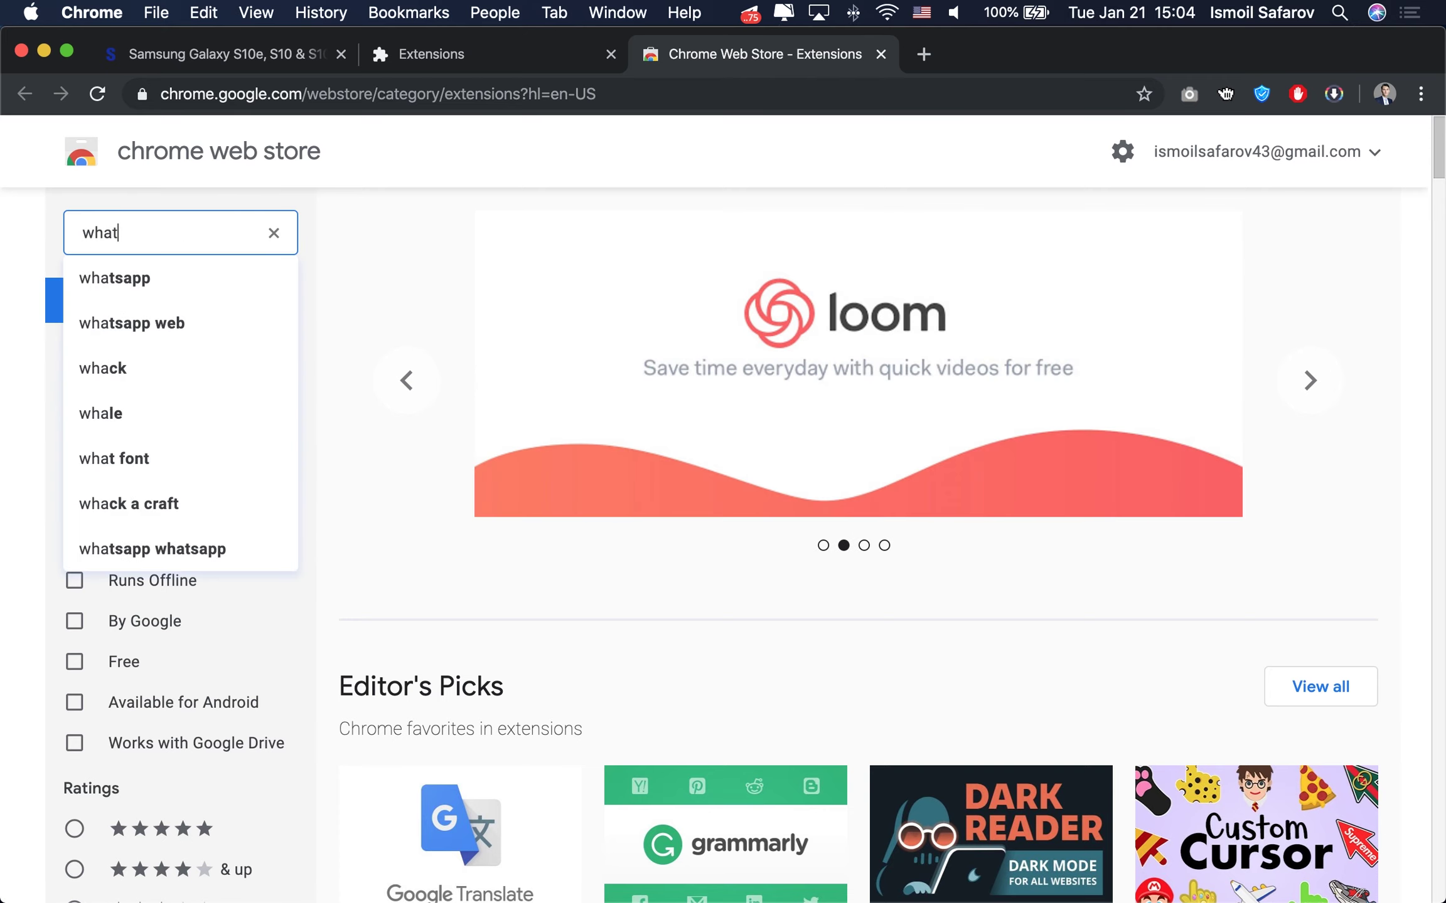
pyautogui.write('font')
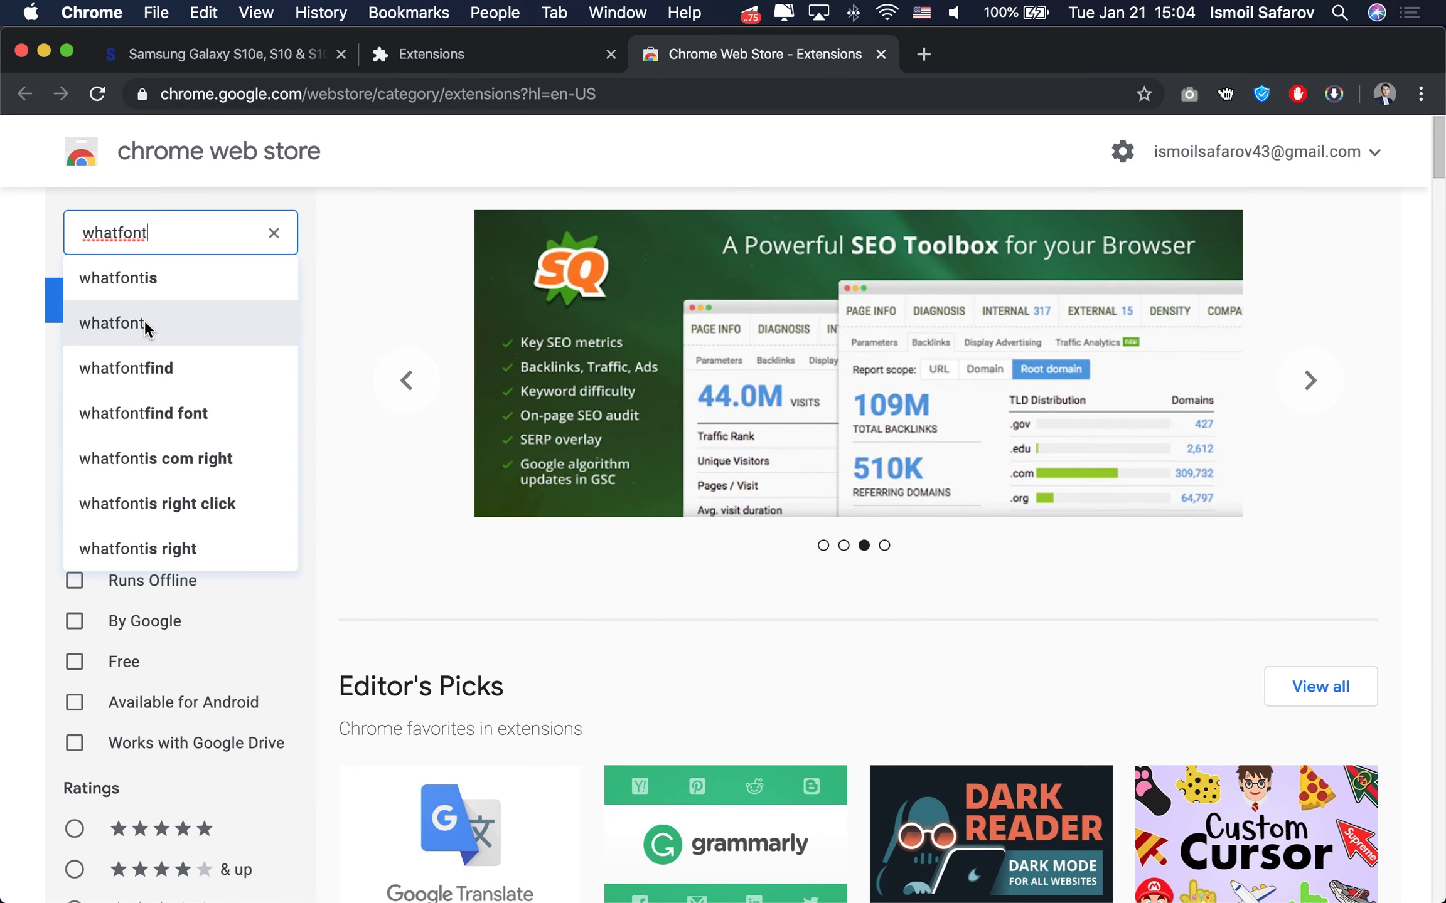
pyautogui.click(144, 324)
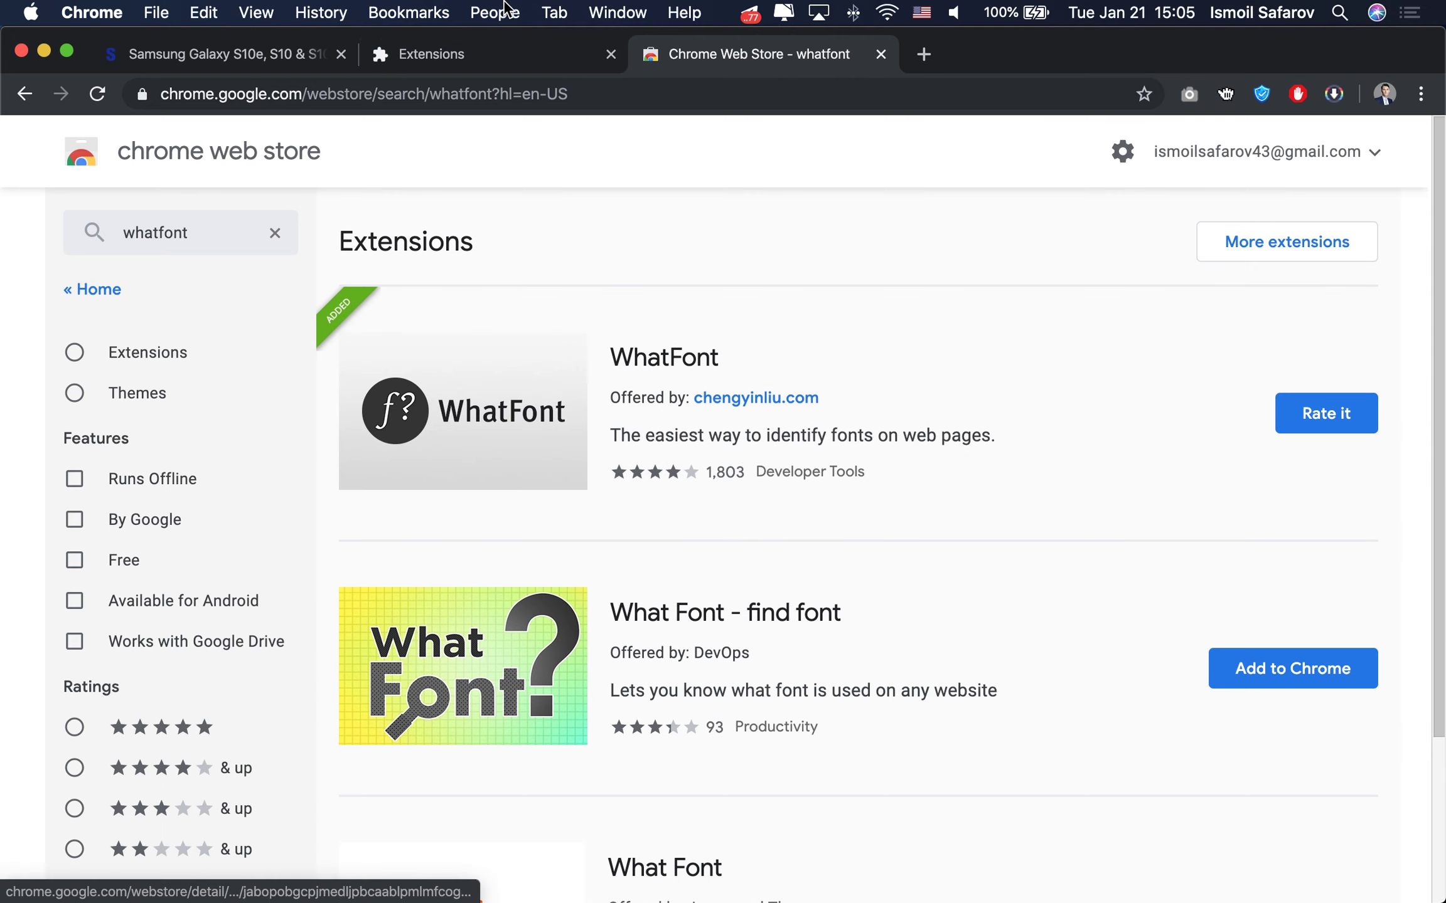
# Switch on the WhatFont extension on the Extensions page, then return to the Galaxy S10 tab
pyautogui.click(526, 60)
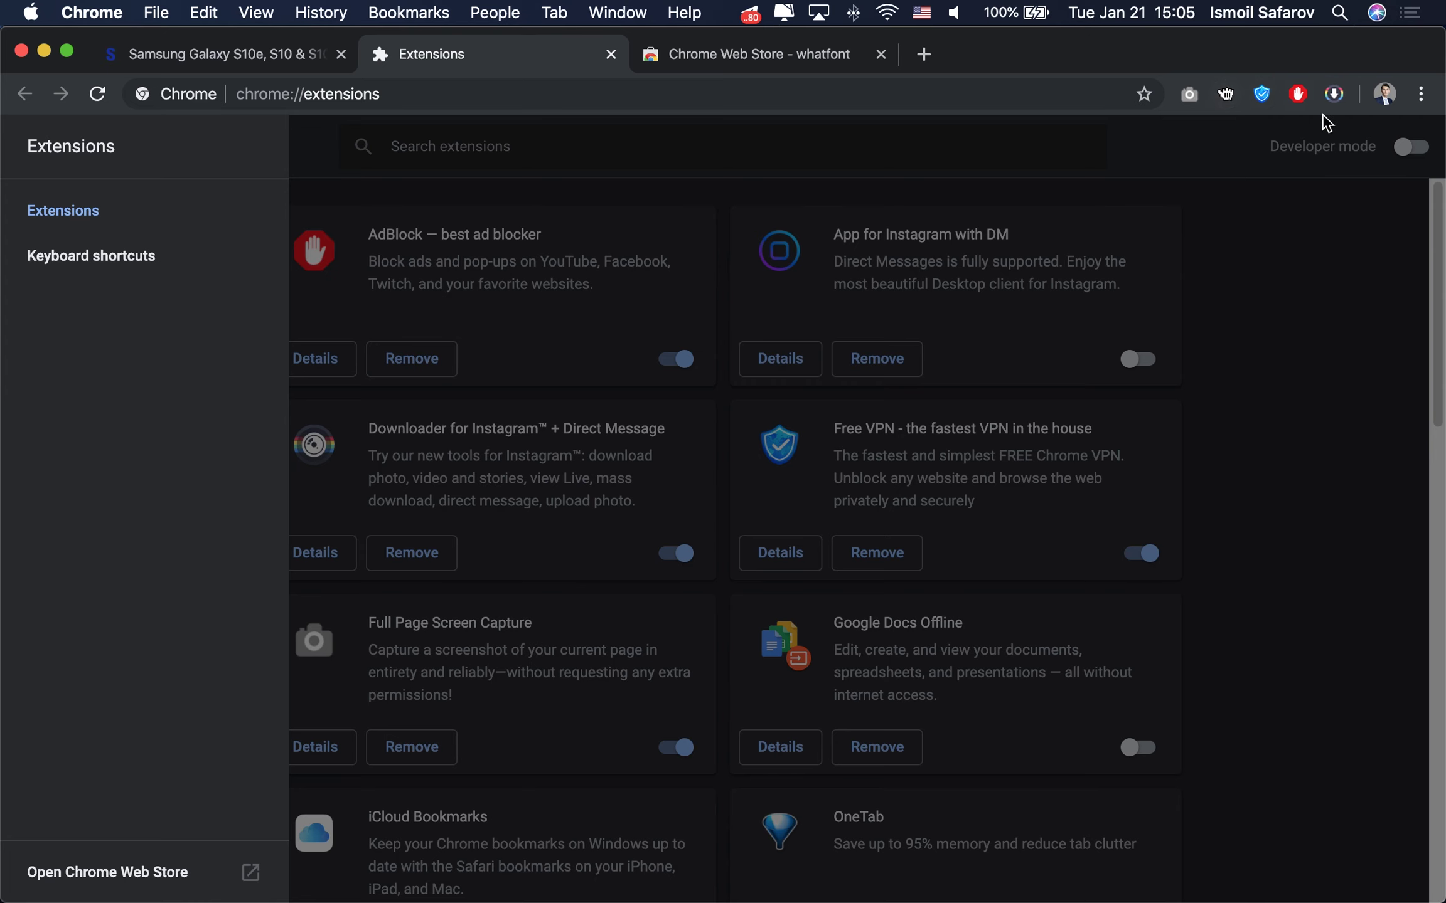
pyautogui.scroll(-5, 629, 549)
pyautogui.scroll(-2, 628, 547)
pyautogui.scroll(-3, 625, 543)
pyautogui.scroll(-4, 623, 540)
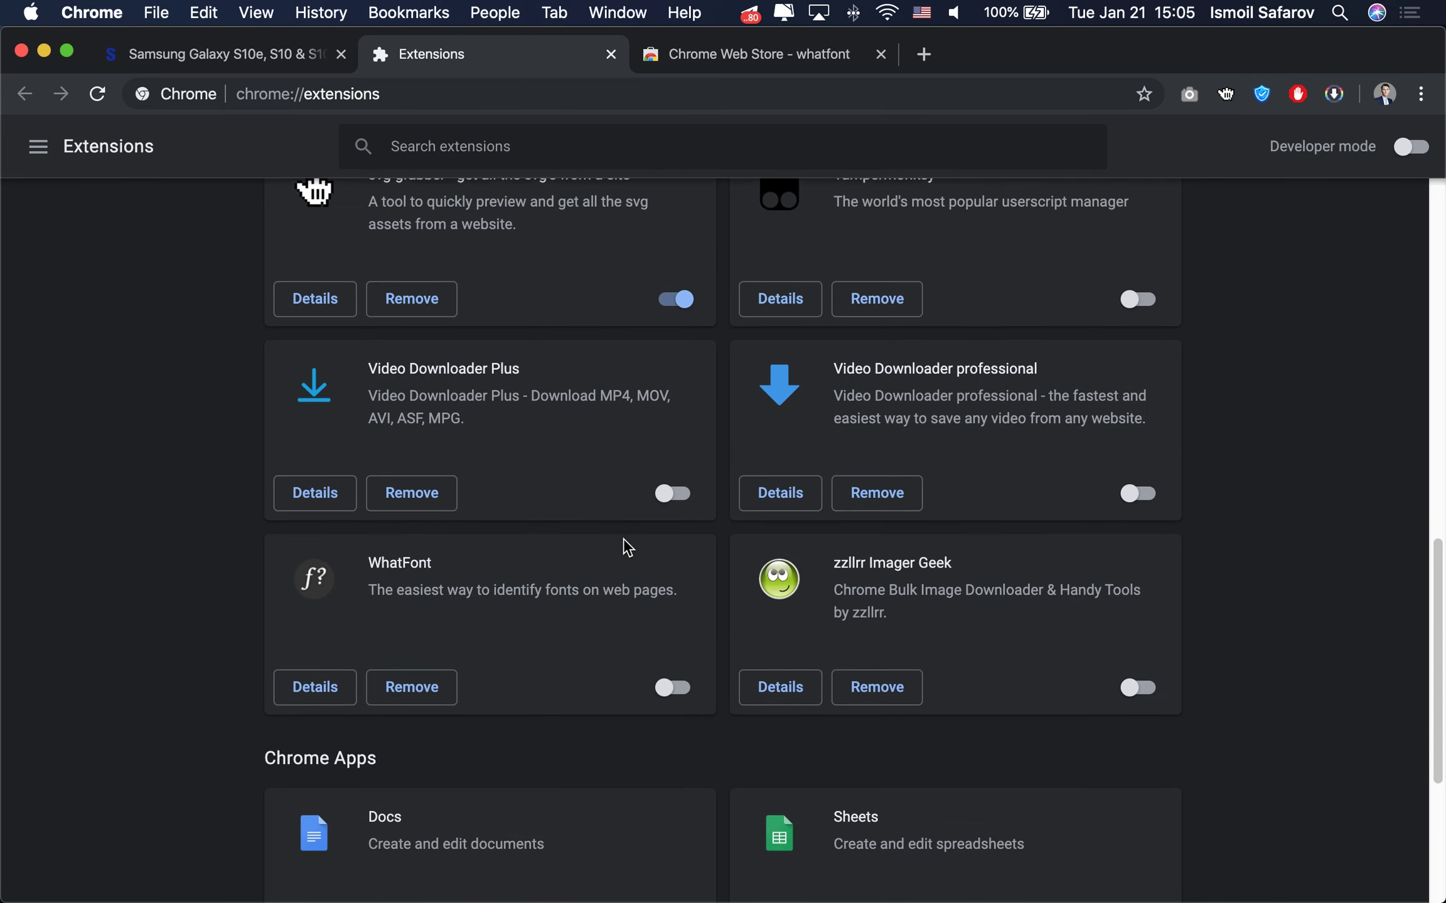
pyautogui.click(674, 690)
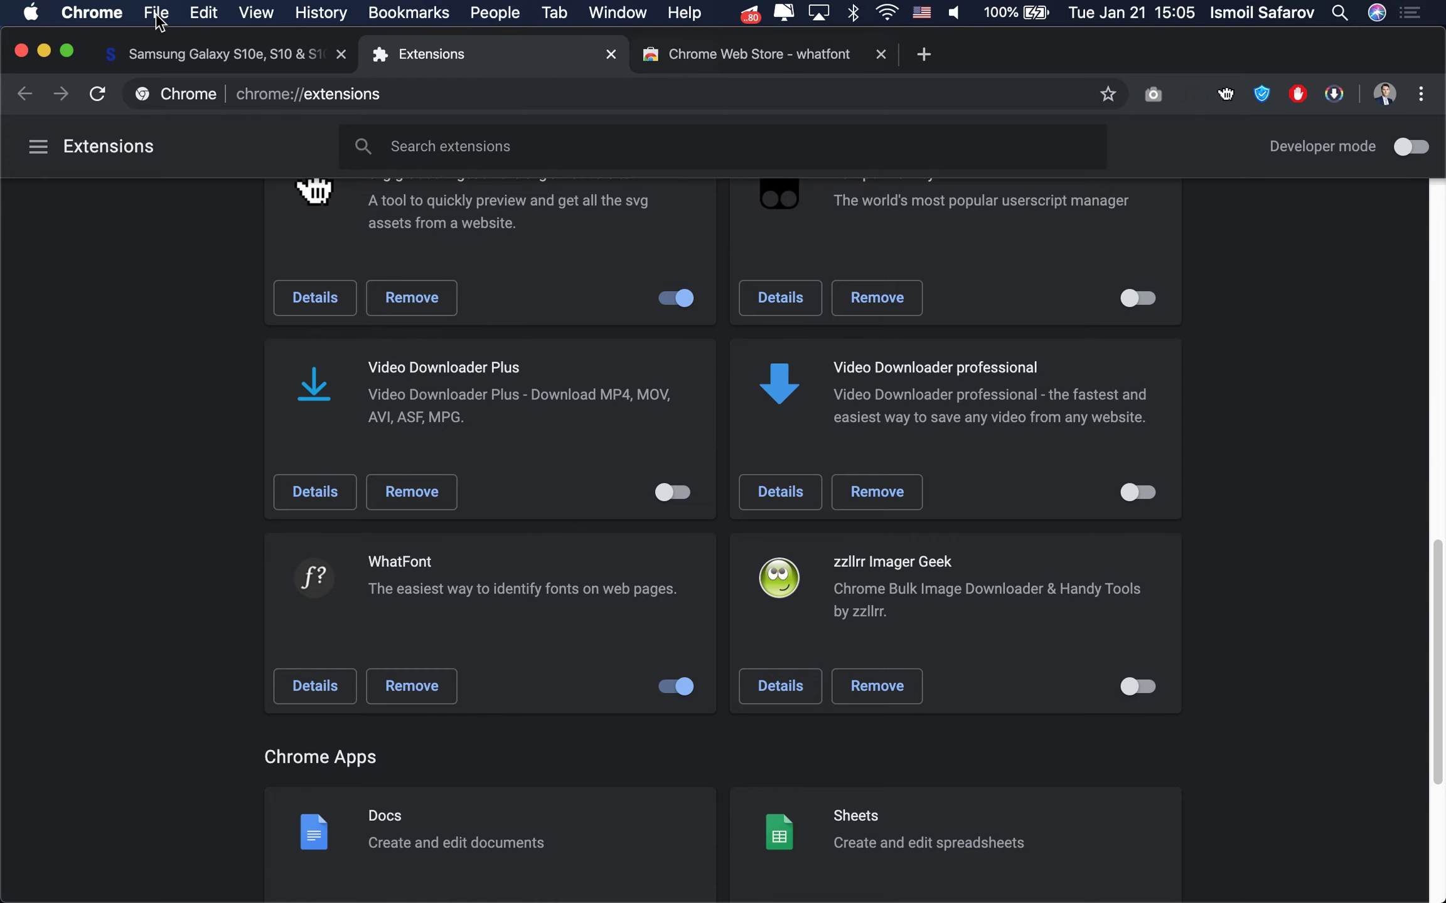
pyautogui.click(189, 54)
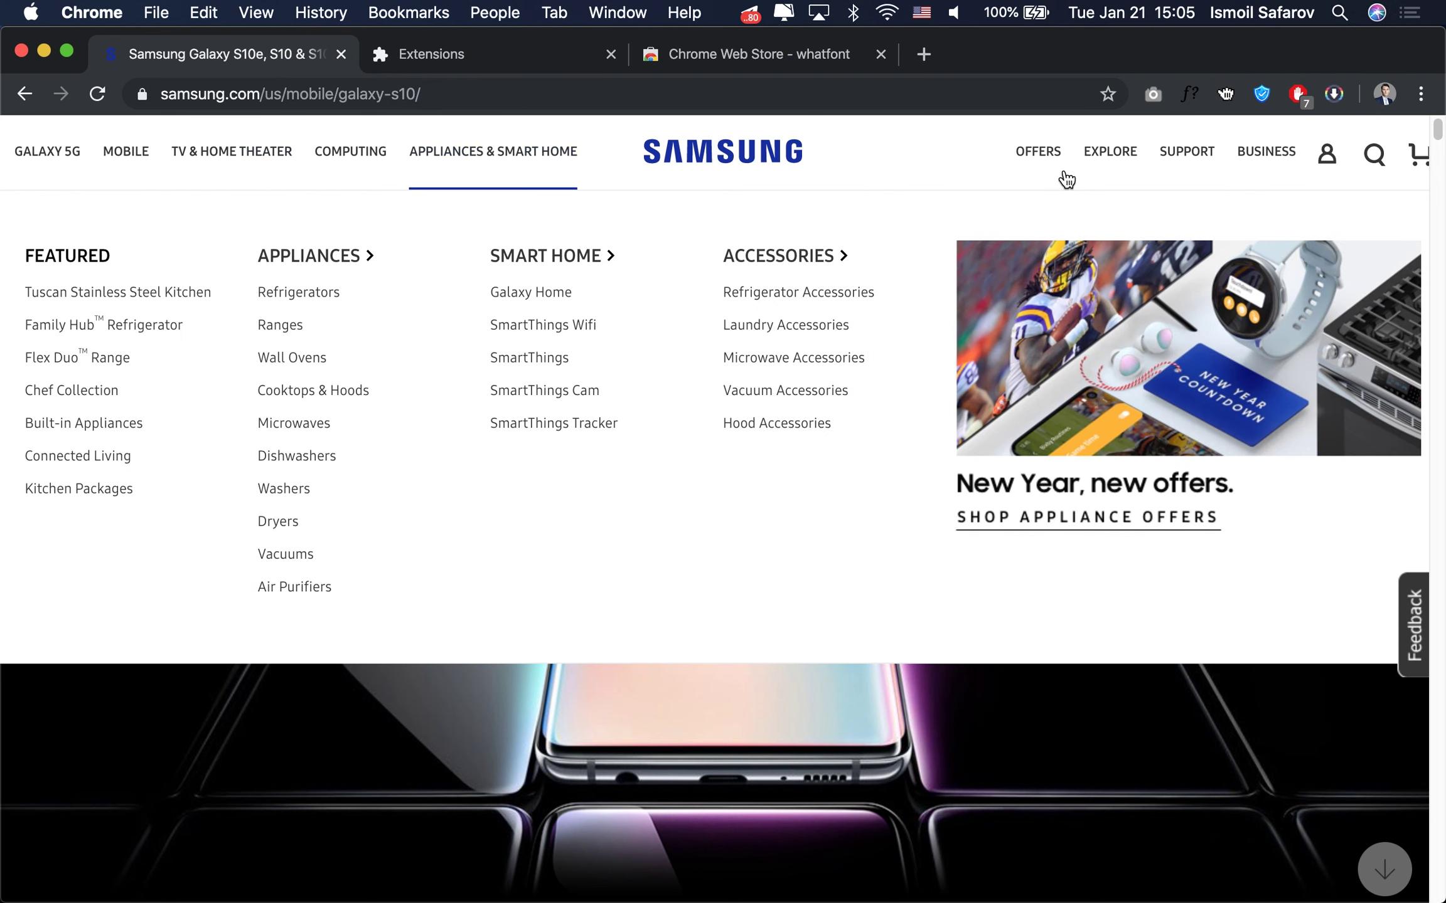
# Set WhatFont's site access to On All Sites and reload the Galaxy S10 page
pyautogui.rightClick(1193, 101)
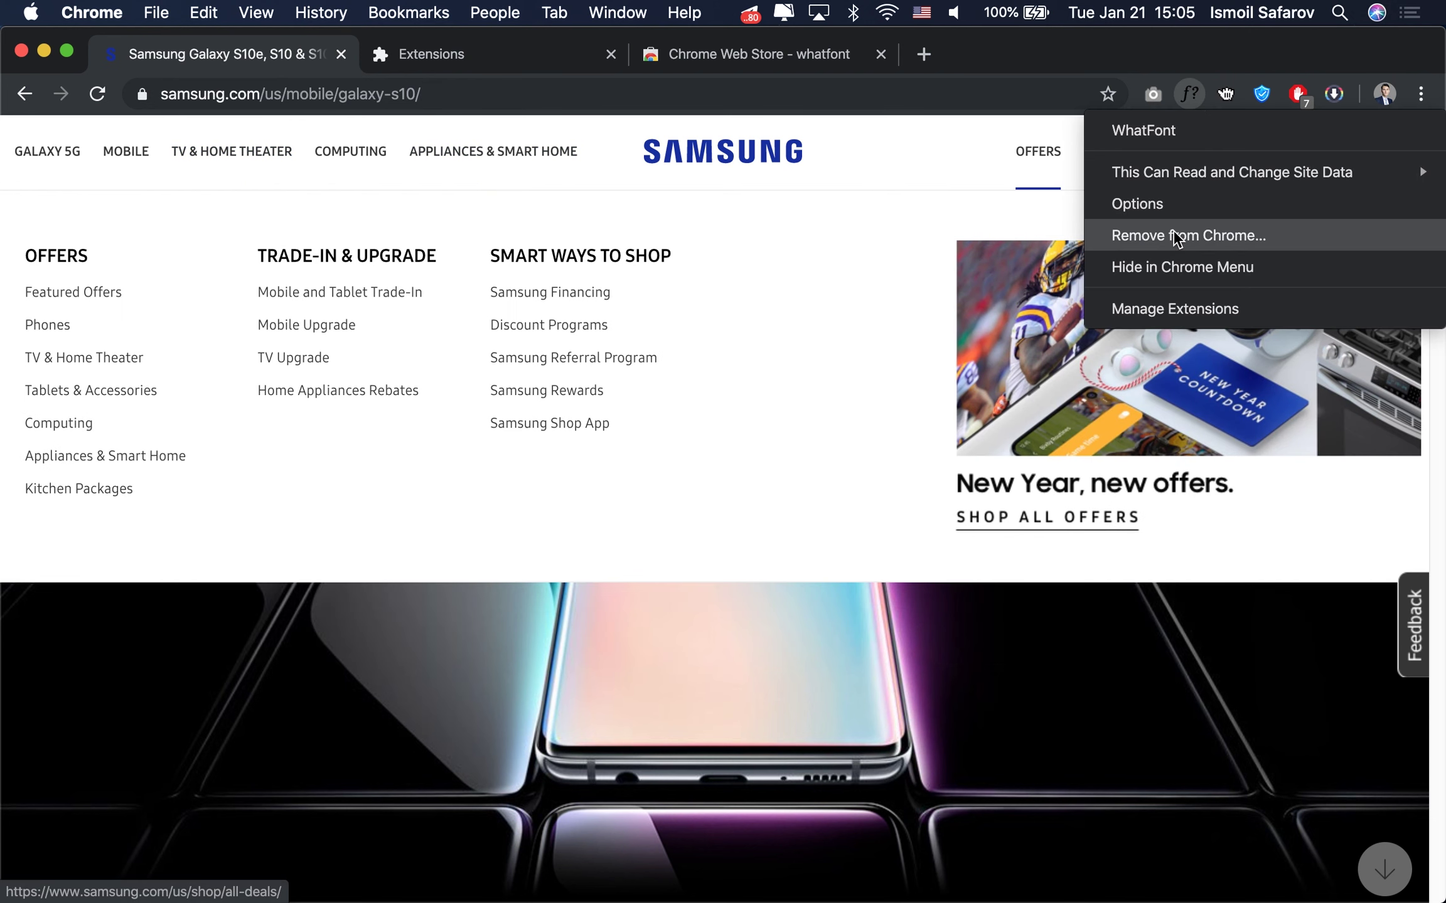
pyautogui.click(1132, 706)
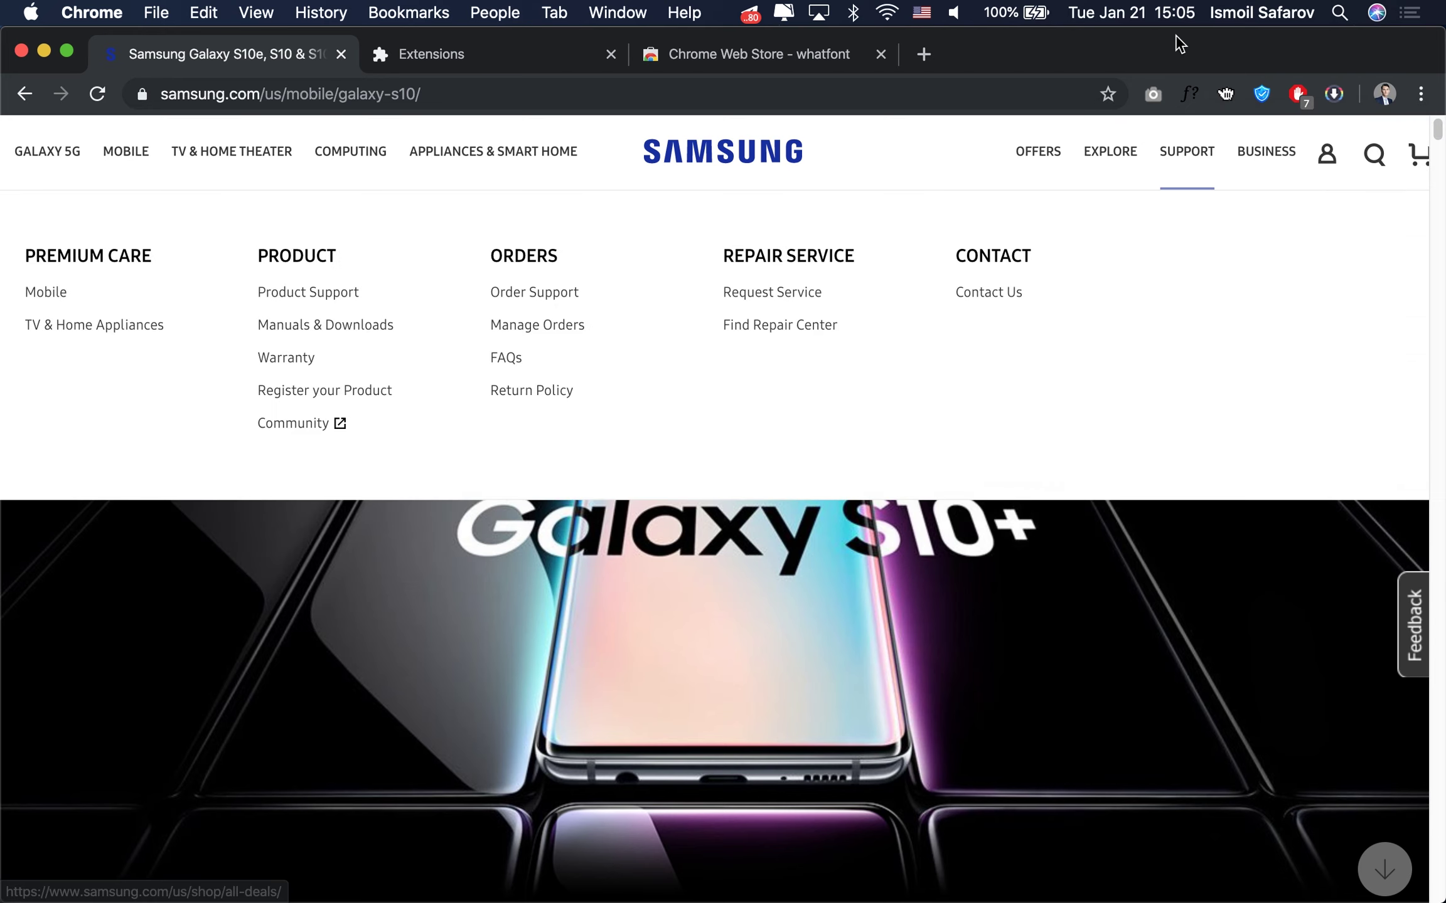
pyautogui.rightClick(1185, 96)
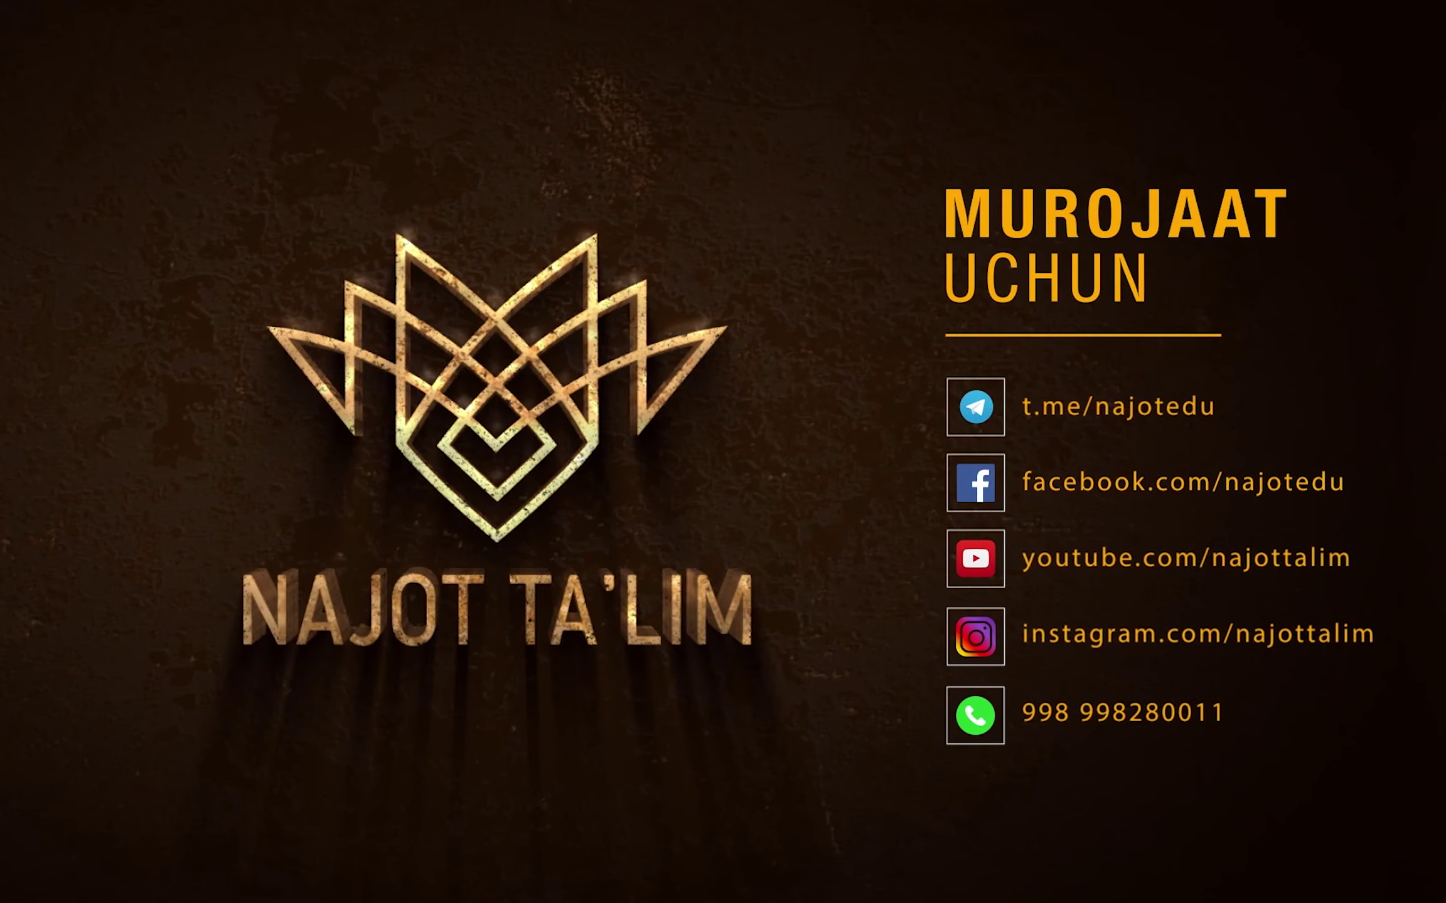
pyautogui.moveTo(1231, 172)
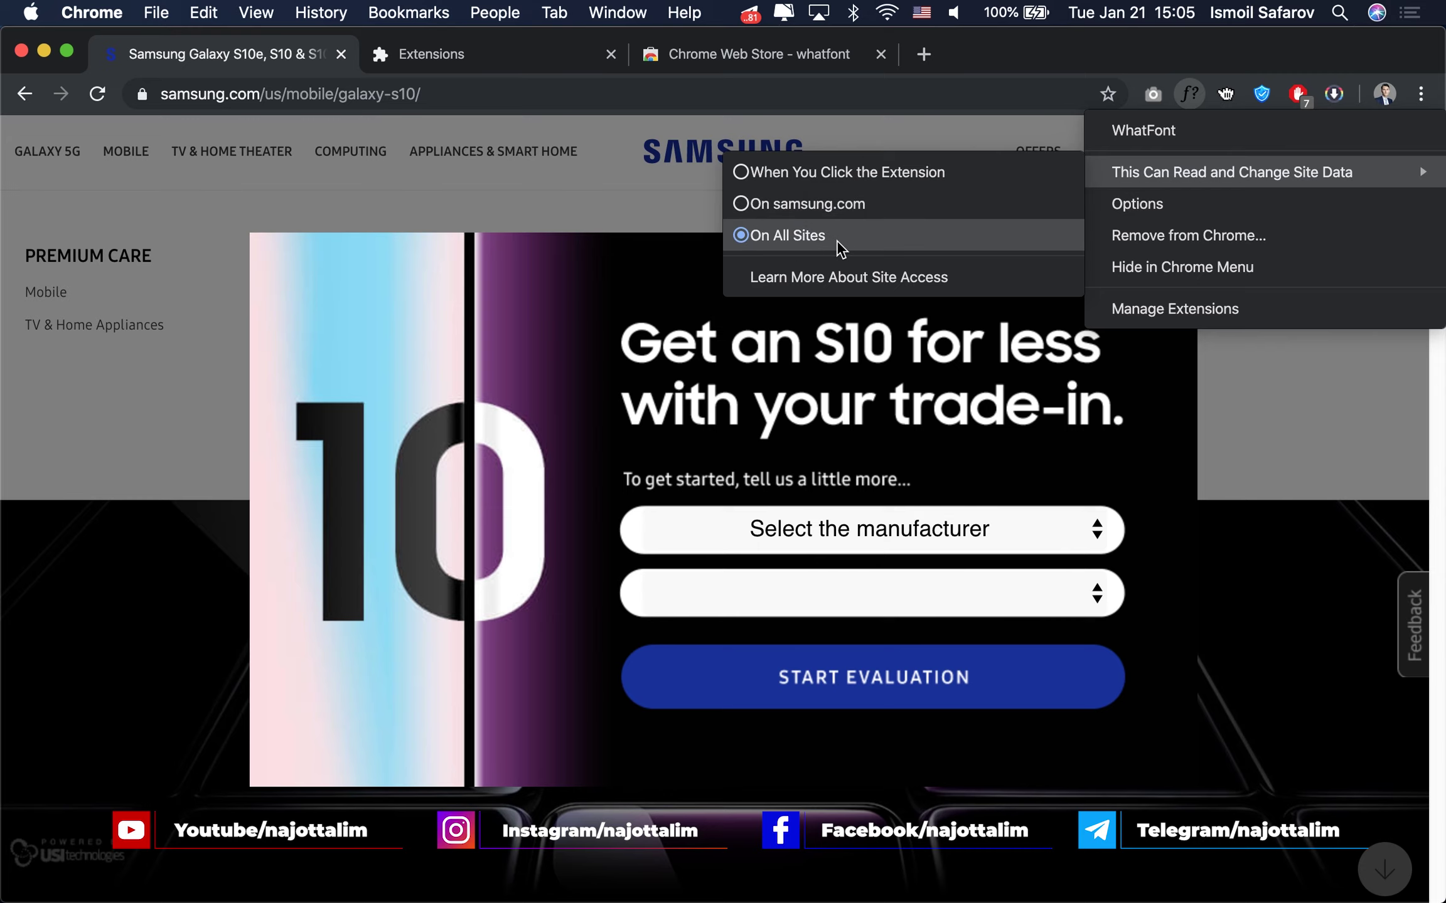
pyautogui.click(1043, 70)
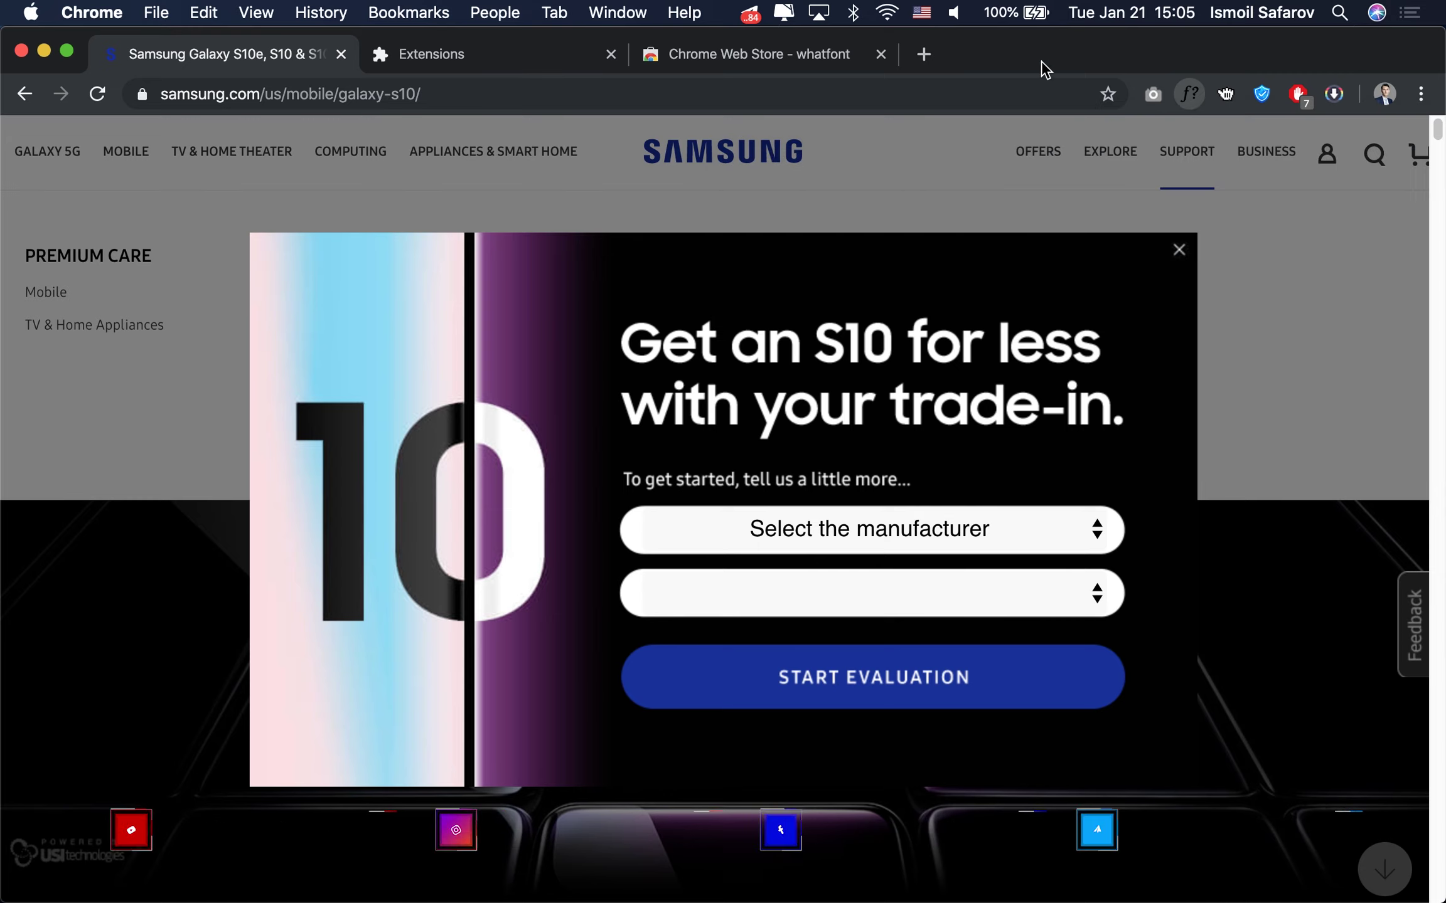
pyautogui.click(98, 95)
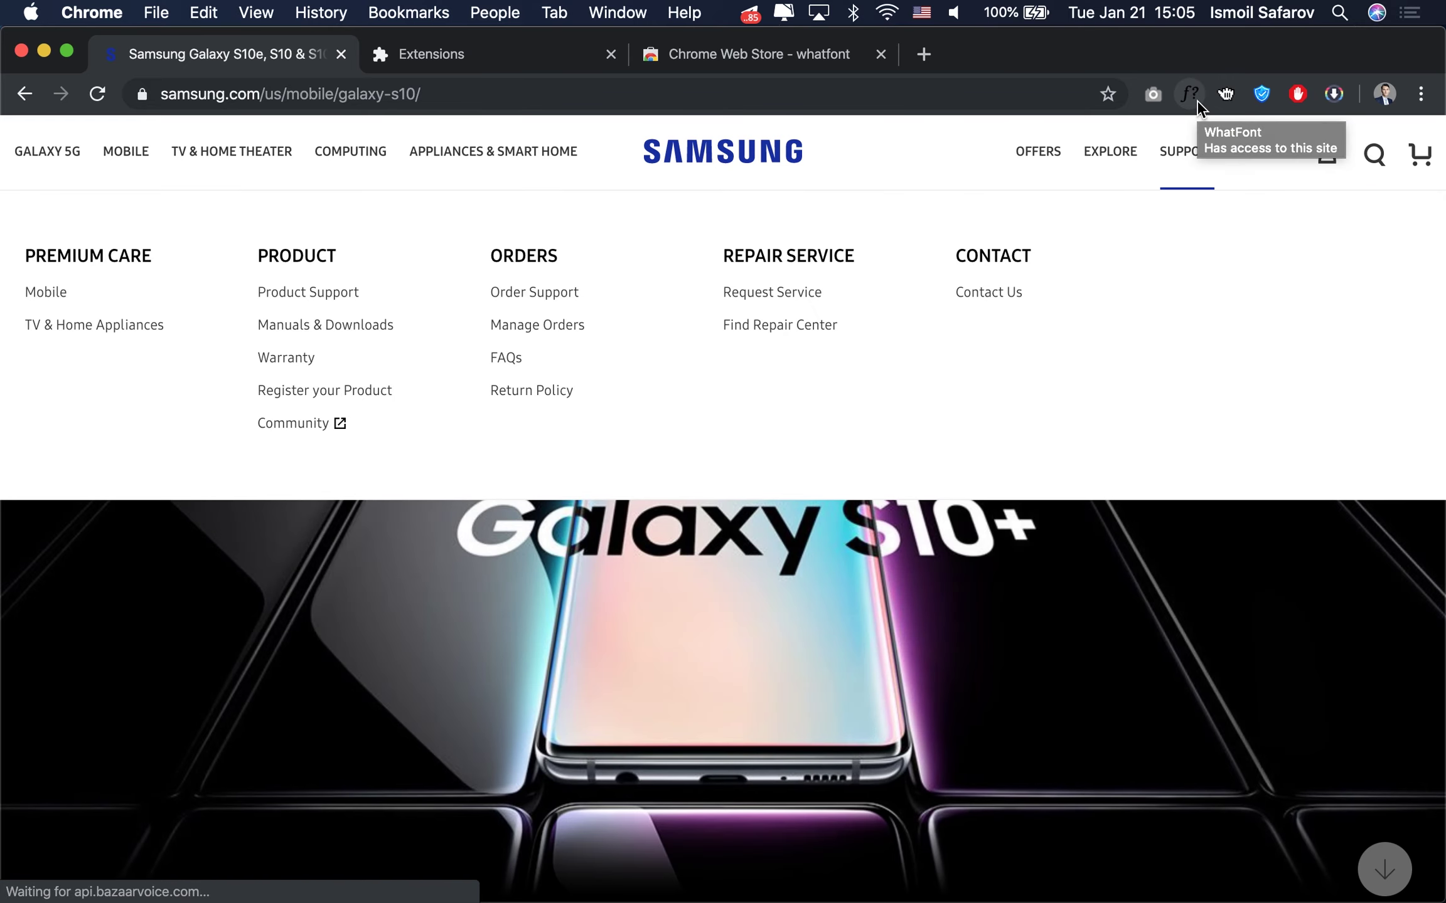
# With WhatFont, identify the title as SamsungSharpSans 700 and S10+ text as sssM 400
pyautogui.click(1197, 104)
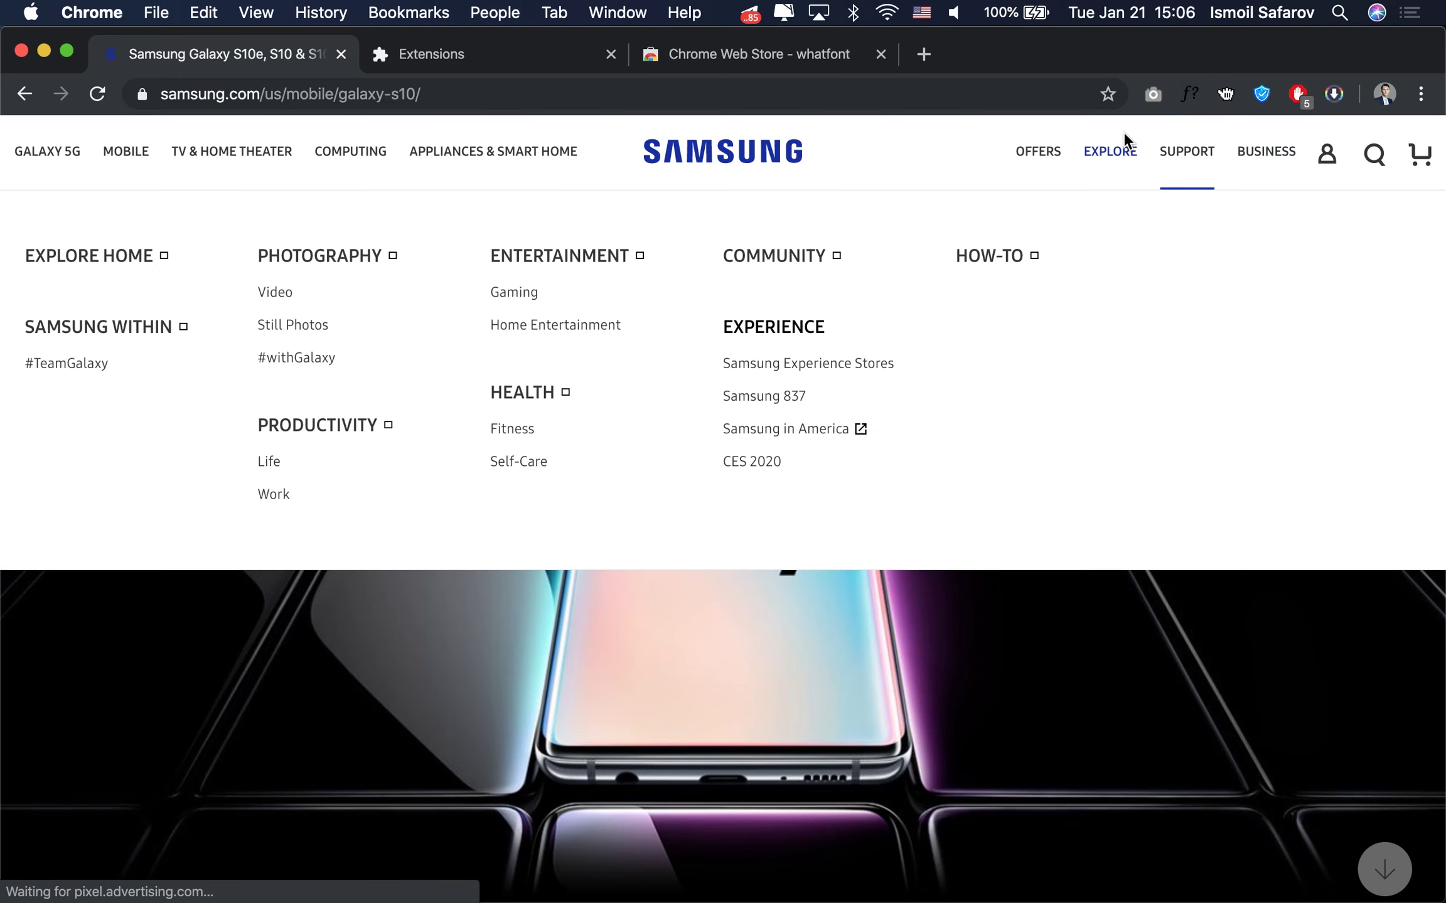
pyautogui.click(1189, 94)
pyautogui.moveTo(1186, 151)
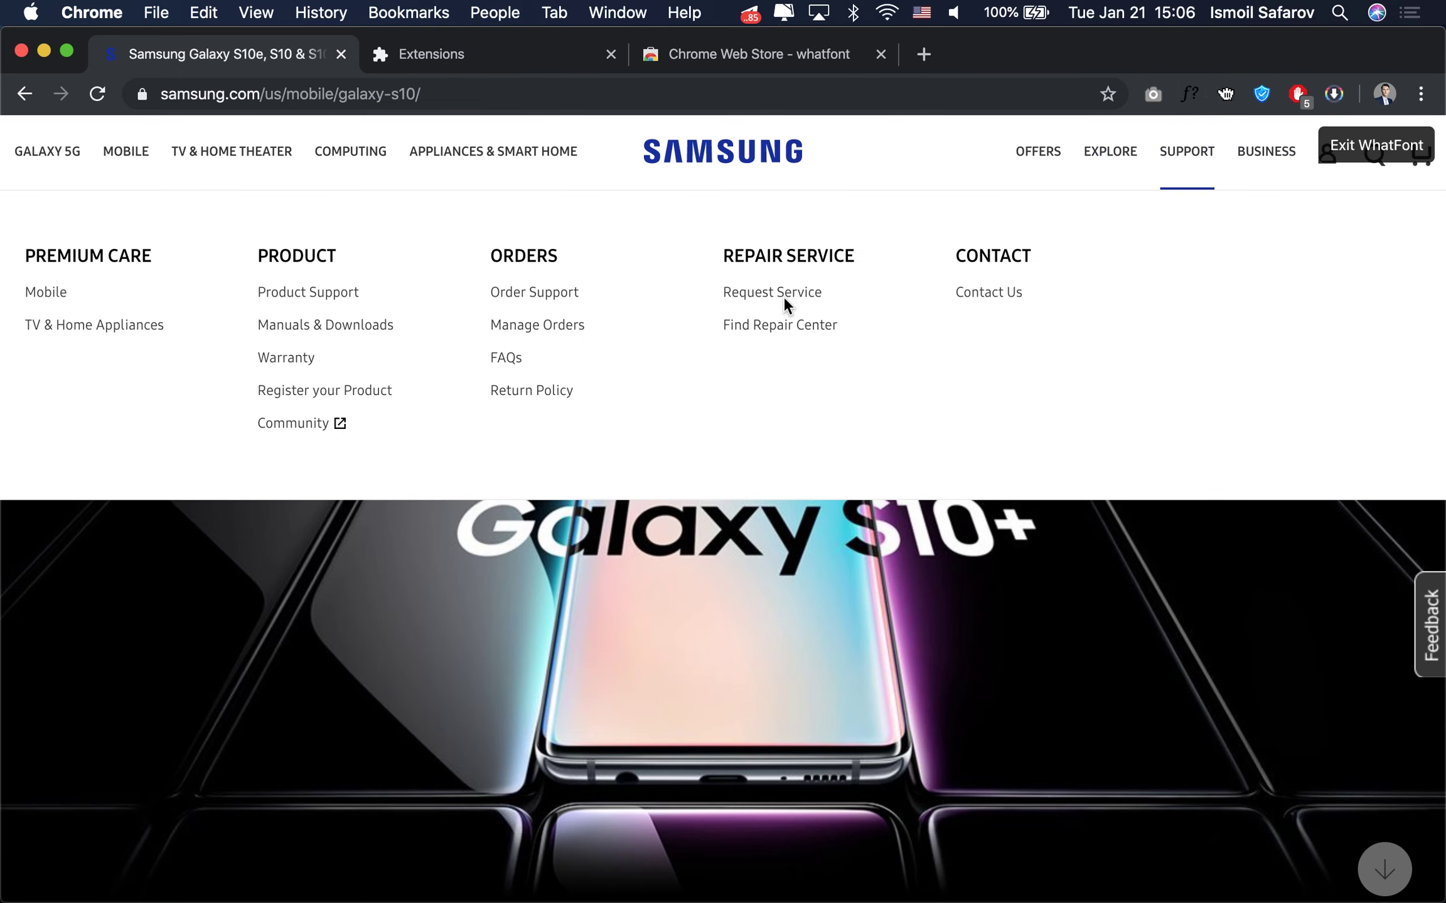
pyautogui.scroll(-3, 692, 514)
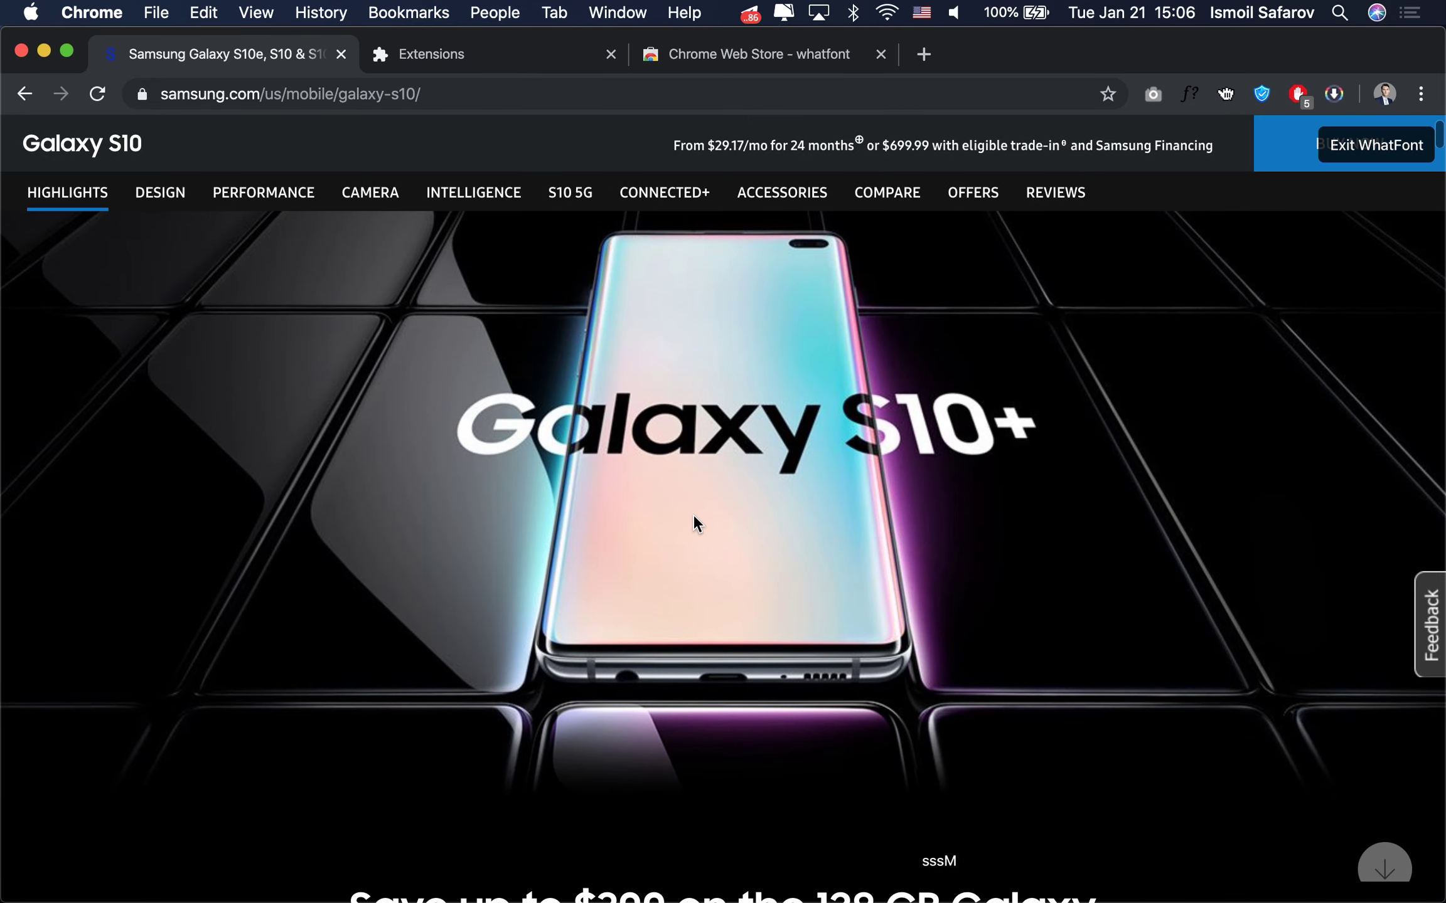
pyautogui.scroll(3, 692, 514)
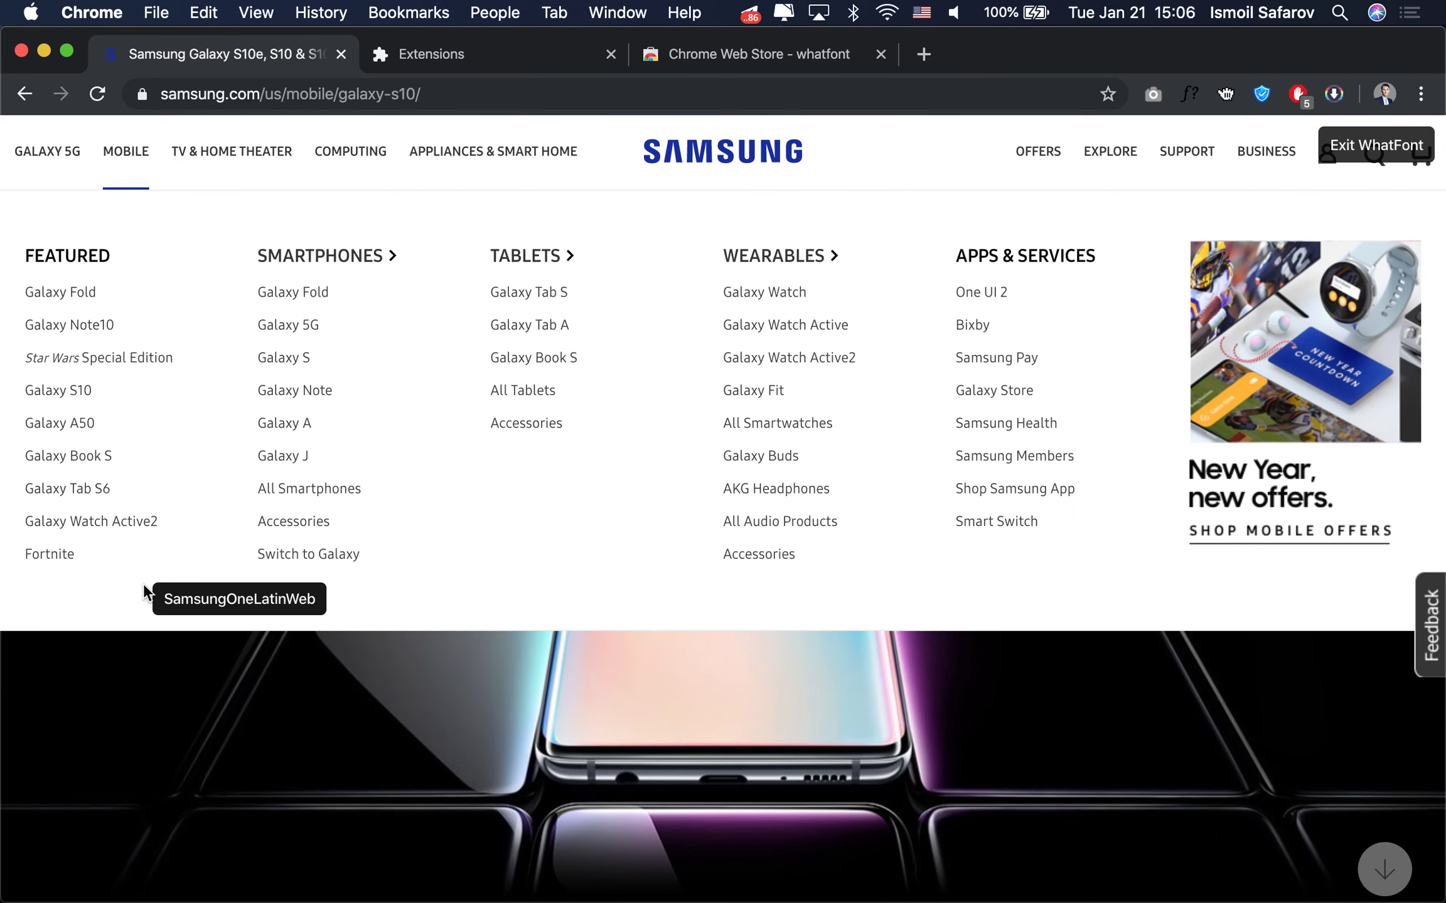
pyautogui.moveTo(81, 143)
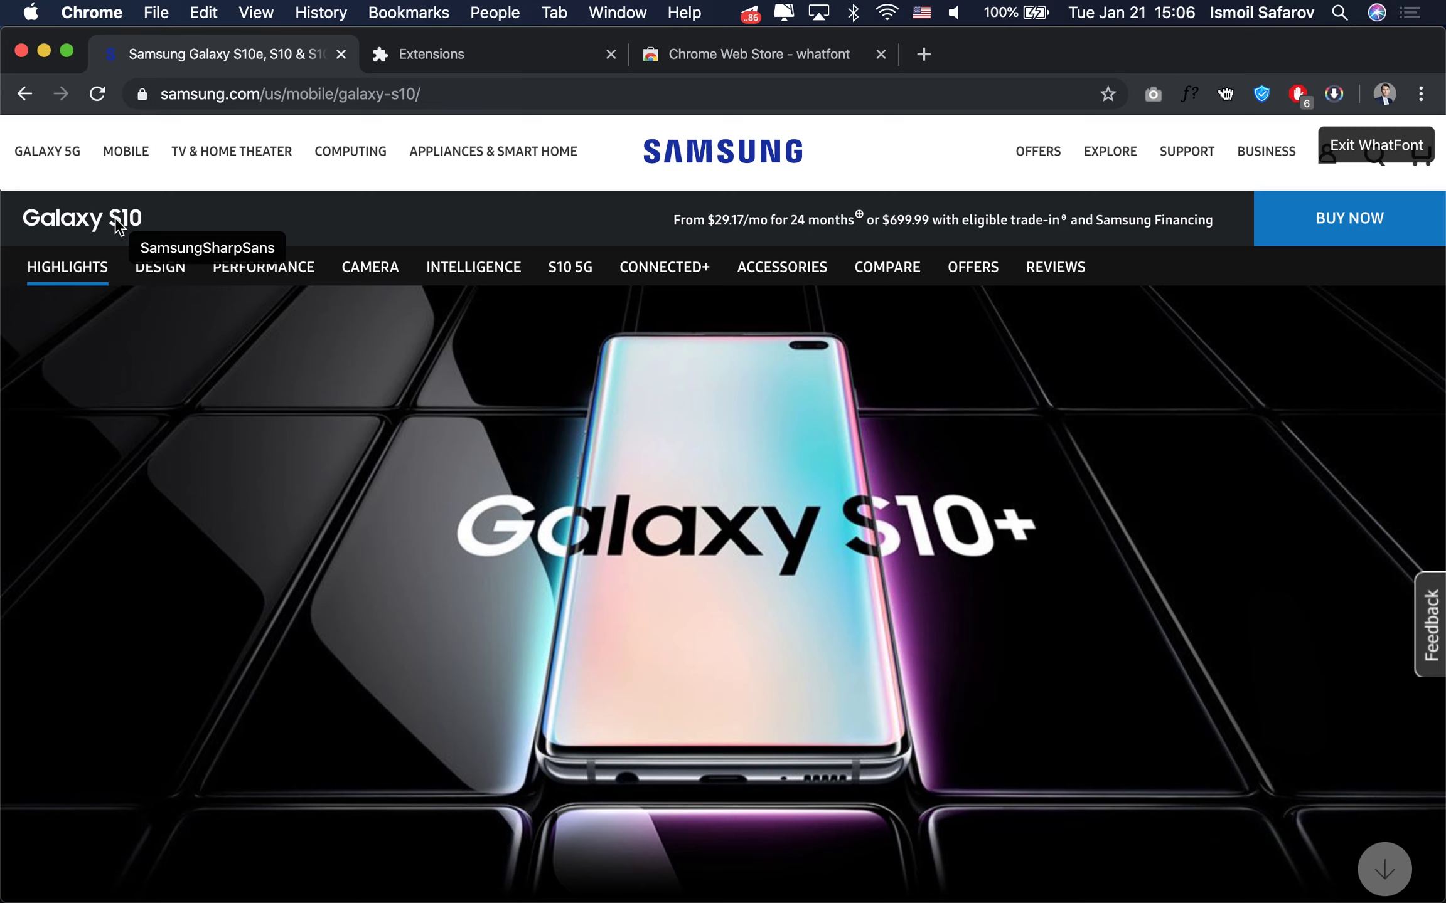
pyautogui.click(119, 227)
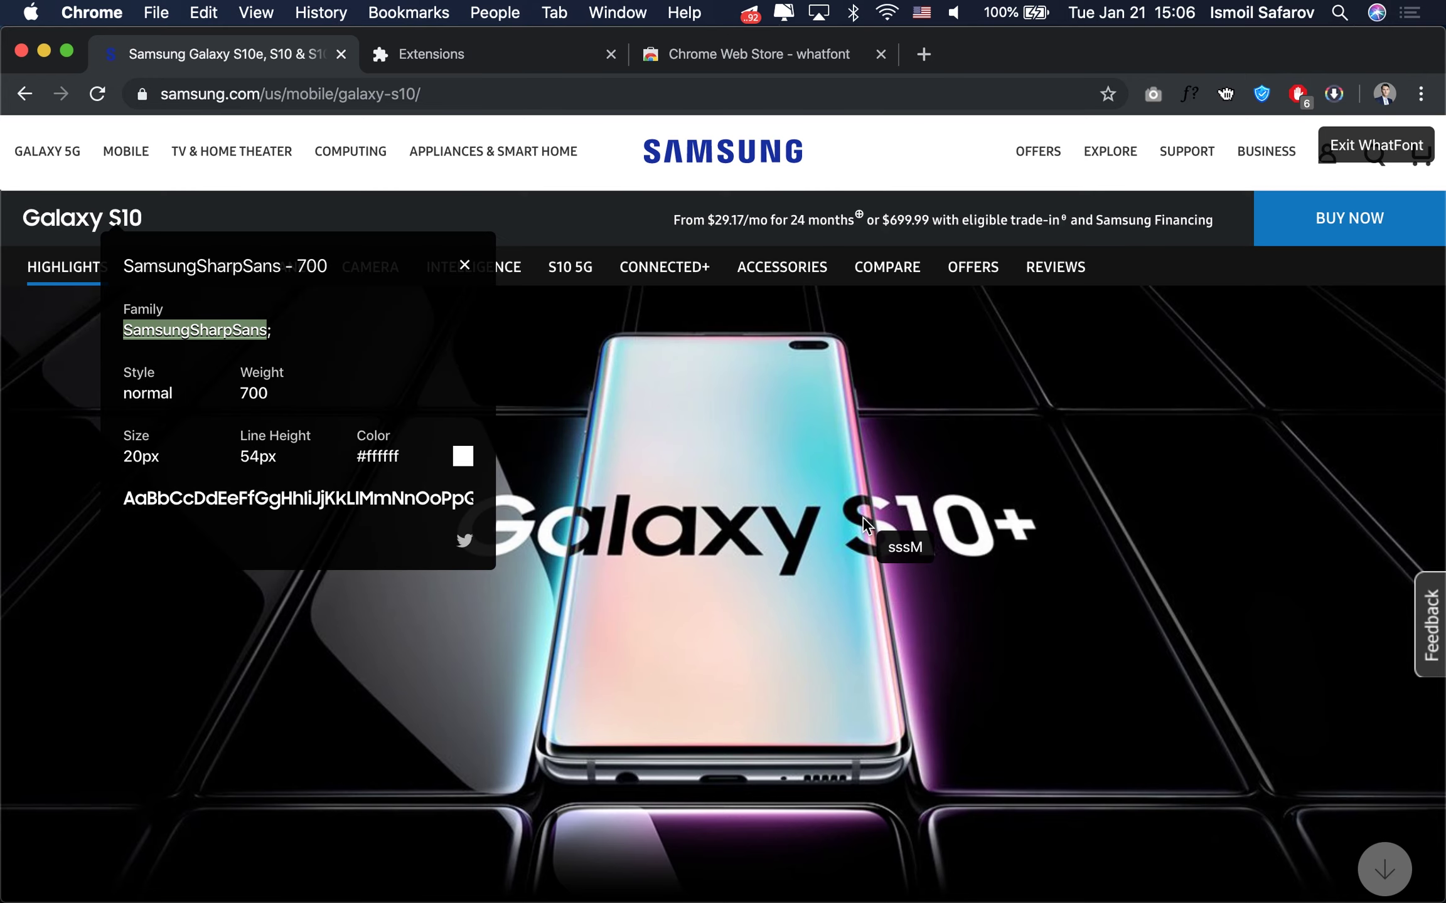
pyautogui.click(864, 524)
pyautogui.scroll(-2, 864, 521)
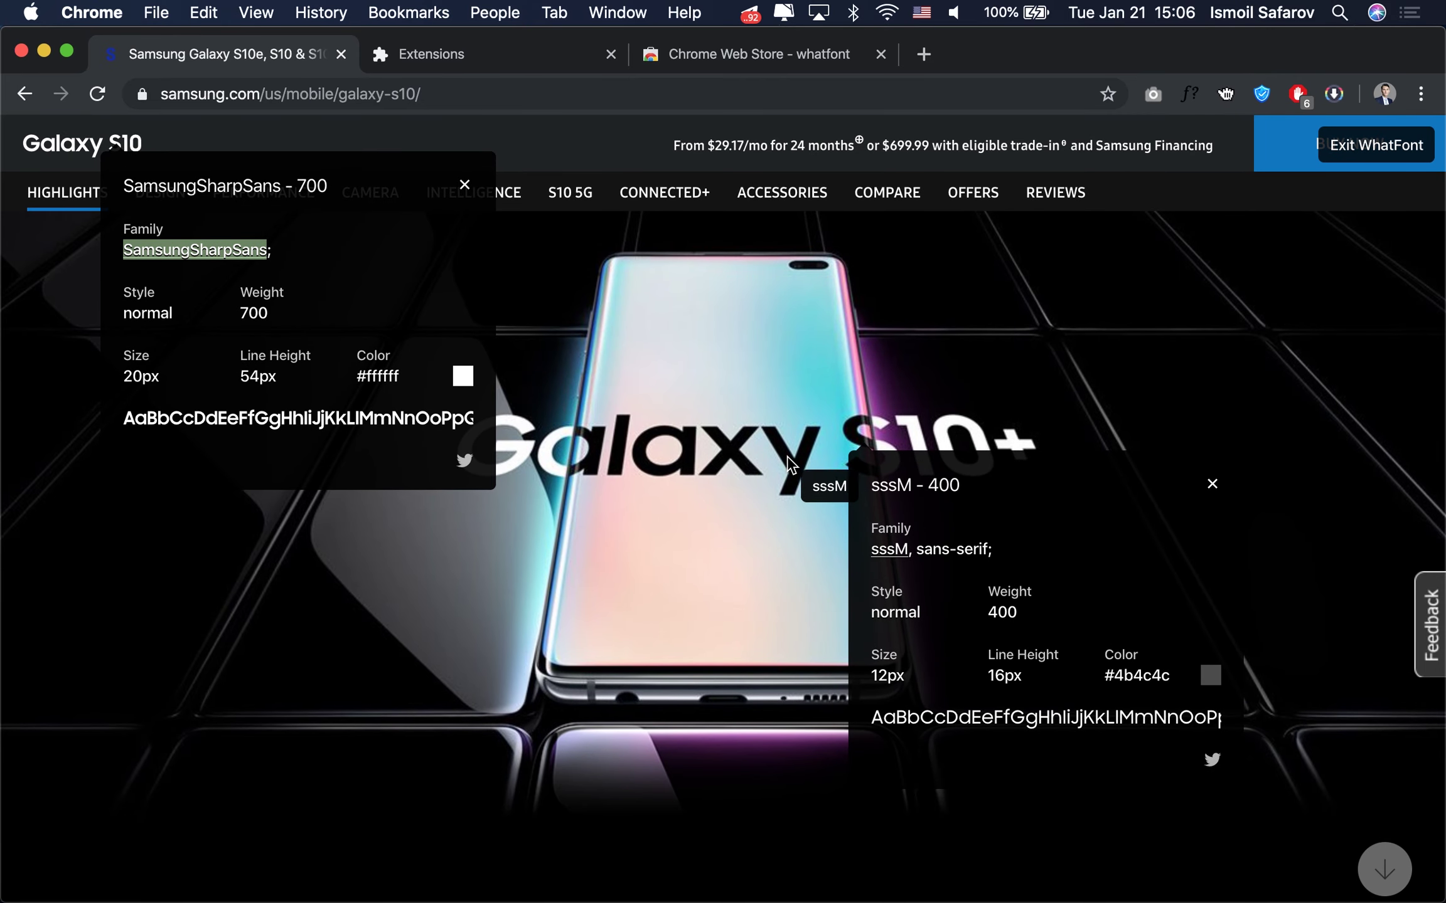
pyautogui.click(922, 54)
# Search Google for SamsungSharpSans, refined to 'samsung sharp sans free download'
pyautogui.write('SamsungSharpSans')
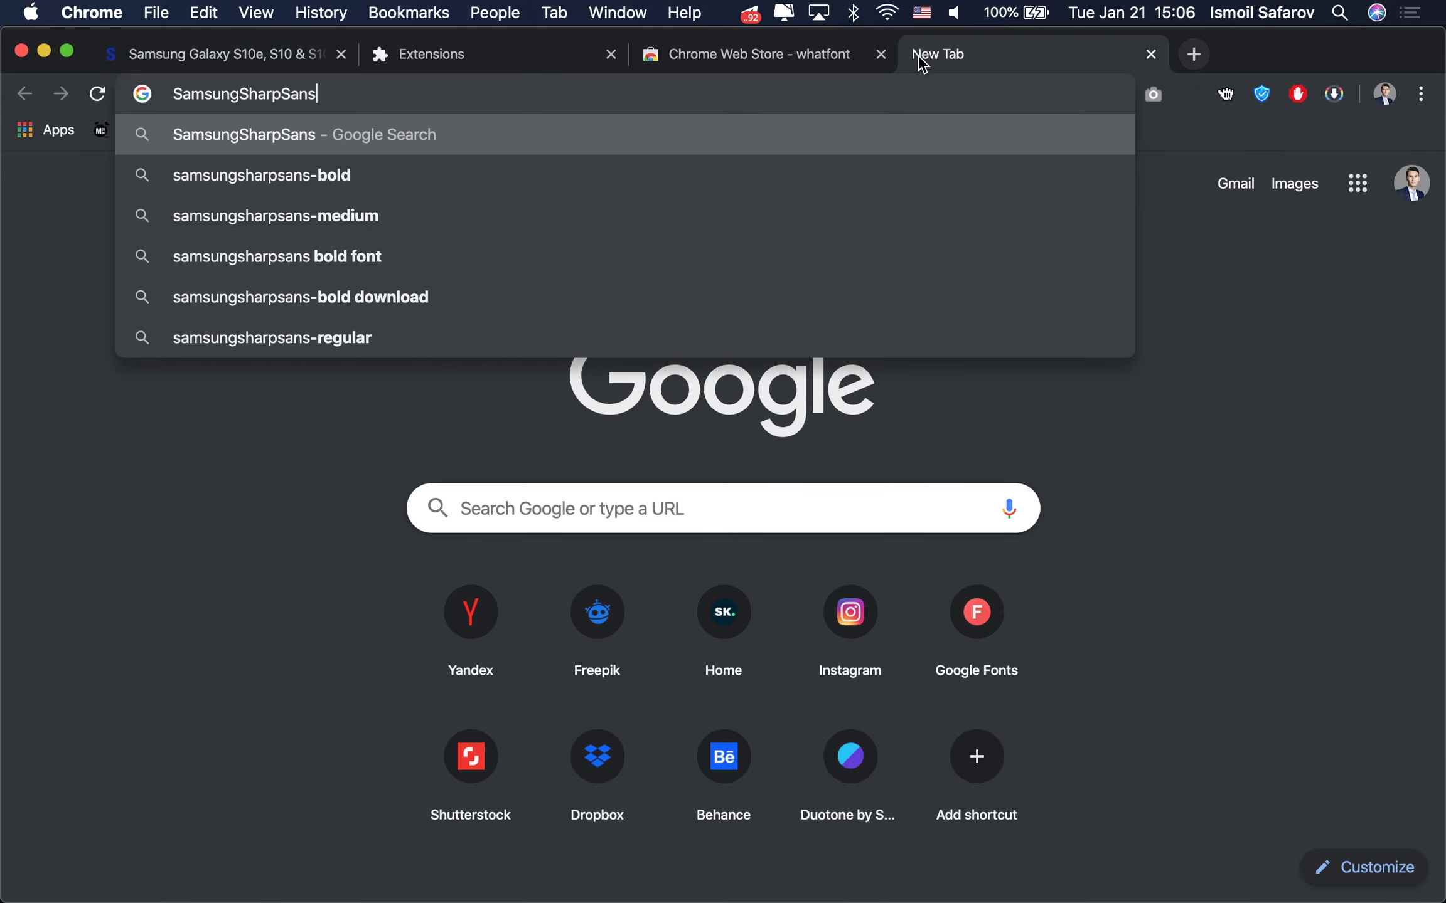
pyautogui.press('Return')
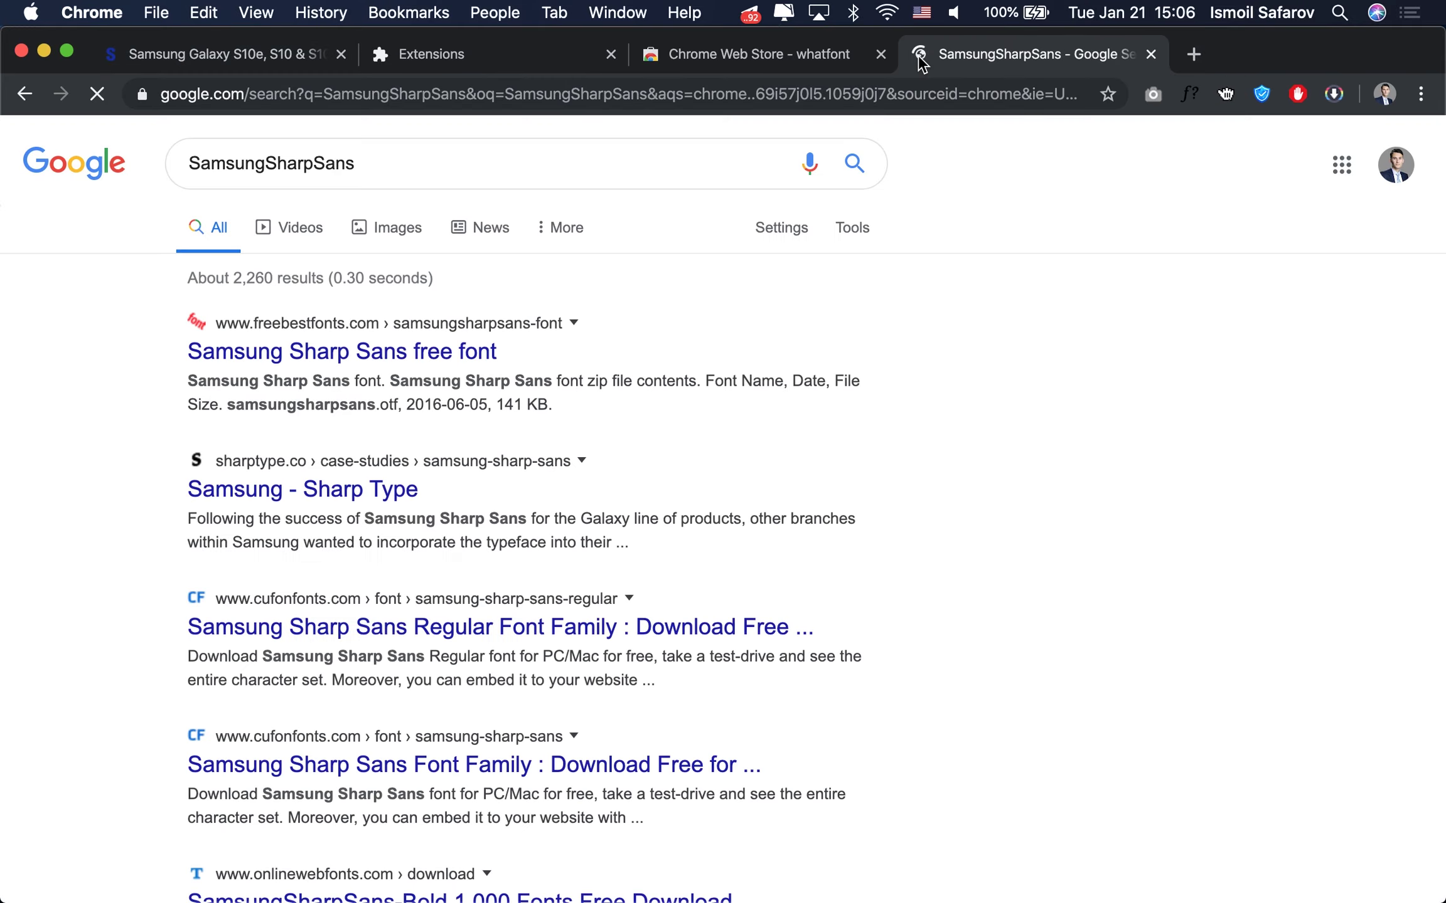
pyautogui.click(407, 179)
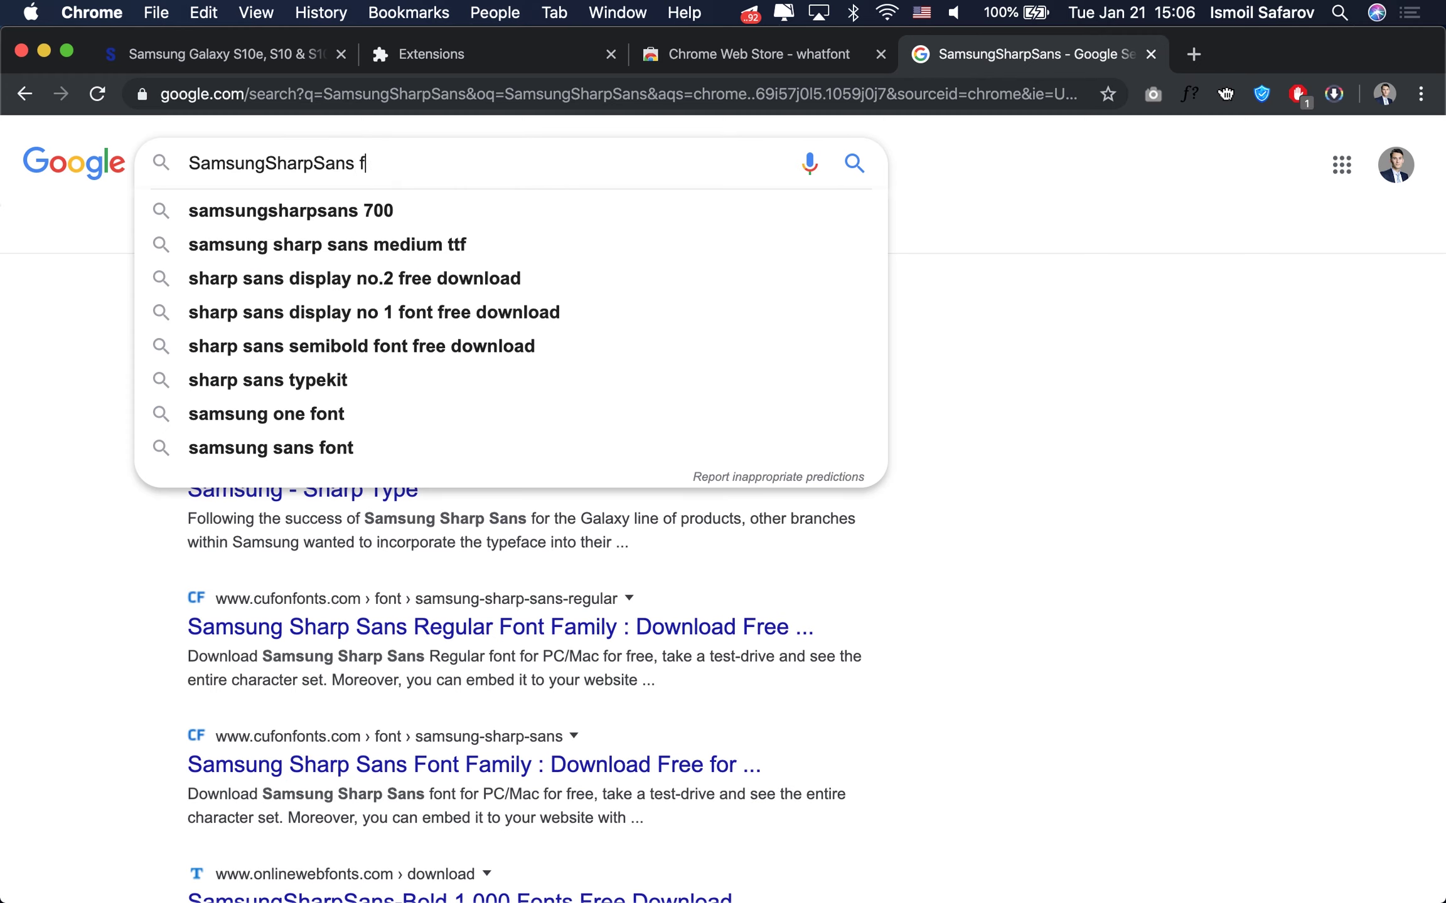
pyautogui.write('ree')
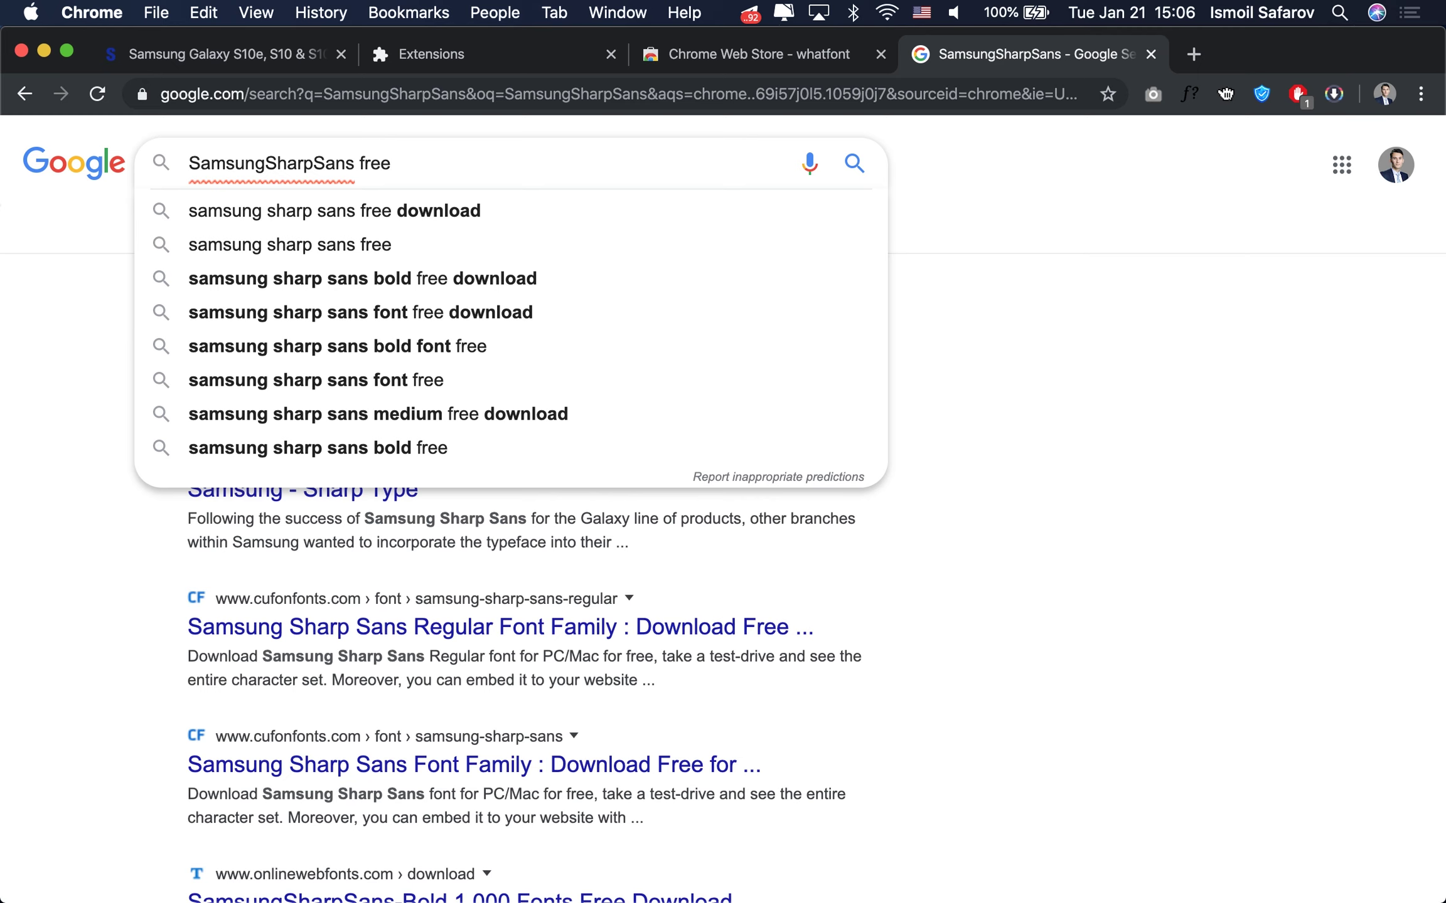
pyautogui.press('Down')
pyautogui.press('Return')
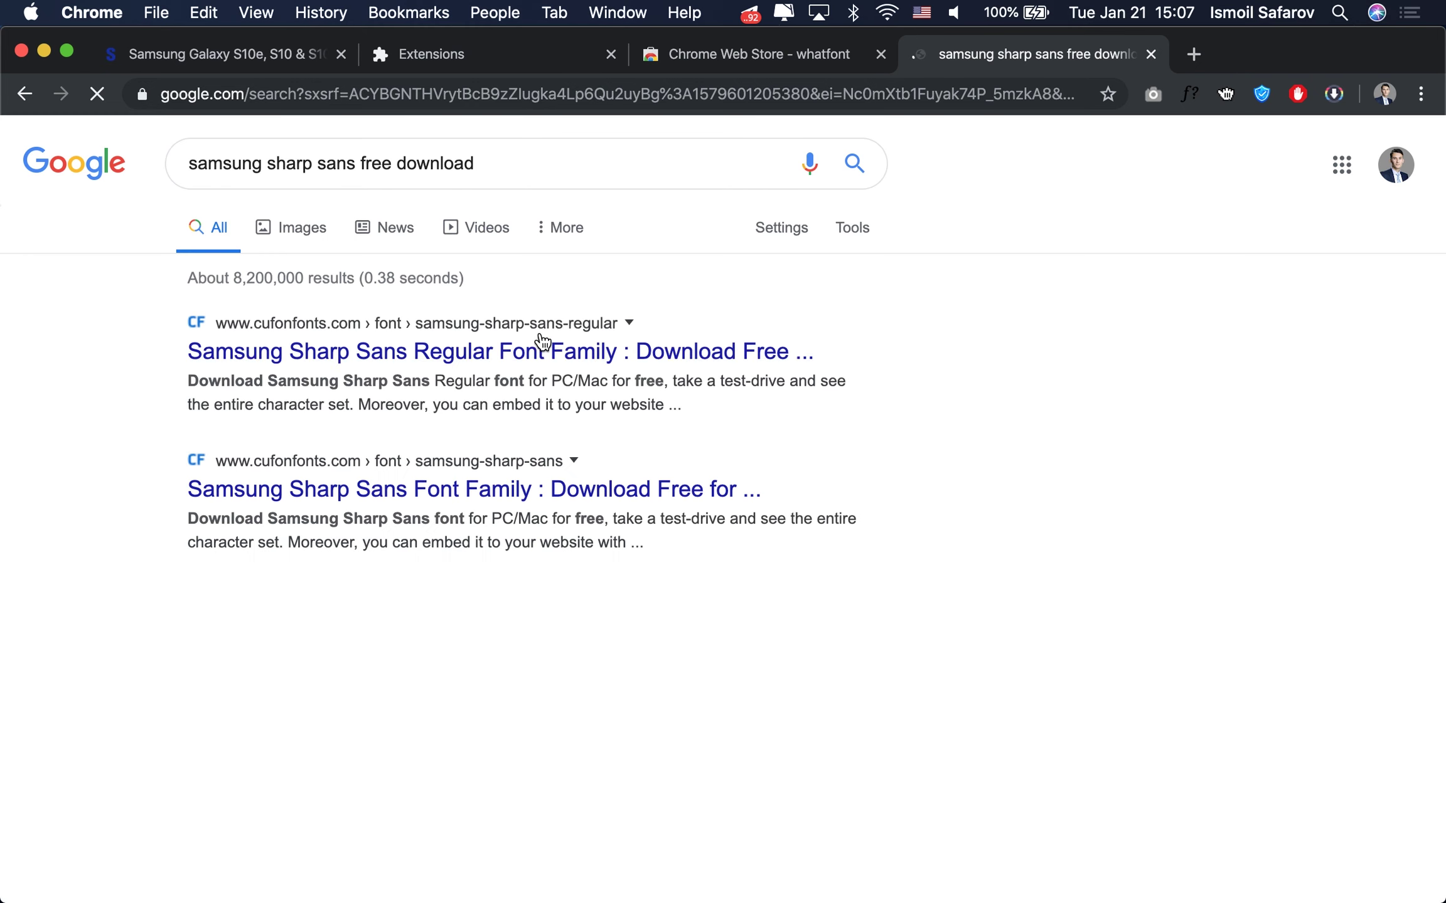
# Open the cufonfonts and Sharp Type results in new tabs and view the cufonfonts page
pyautogui.rightClick(398, 358)
pyautogui.click(417, 363)
pyautogui.scroll(-5, 399, 496)
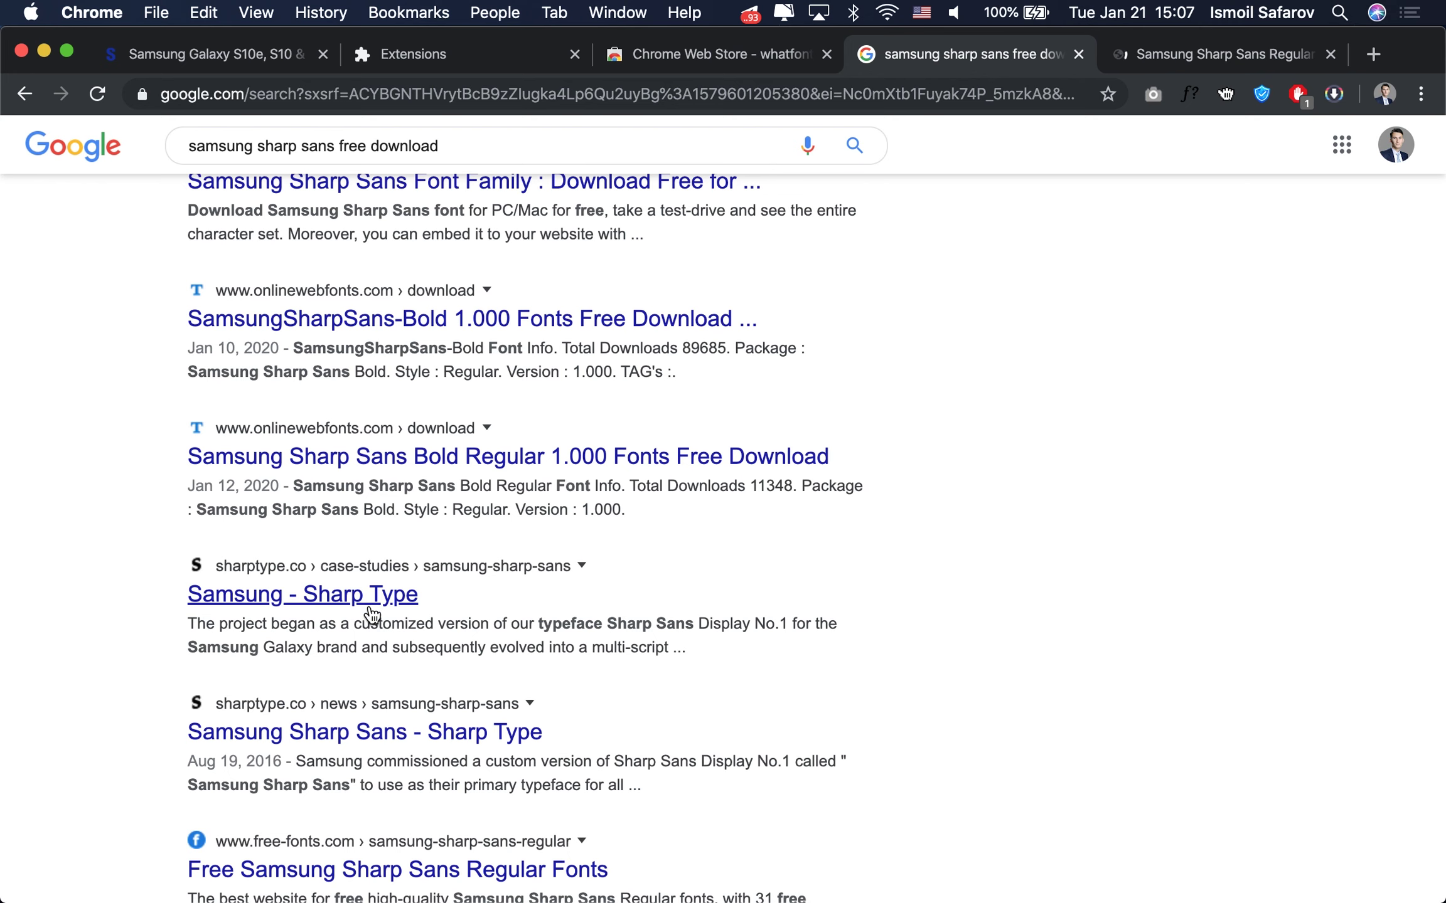
pyautogui.scroll(-1, 370, 603)
pyautogui.rightClick(367, 669)
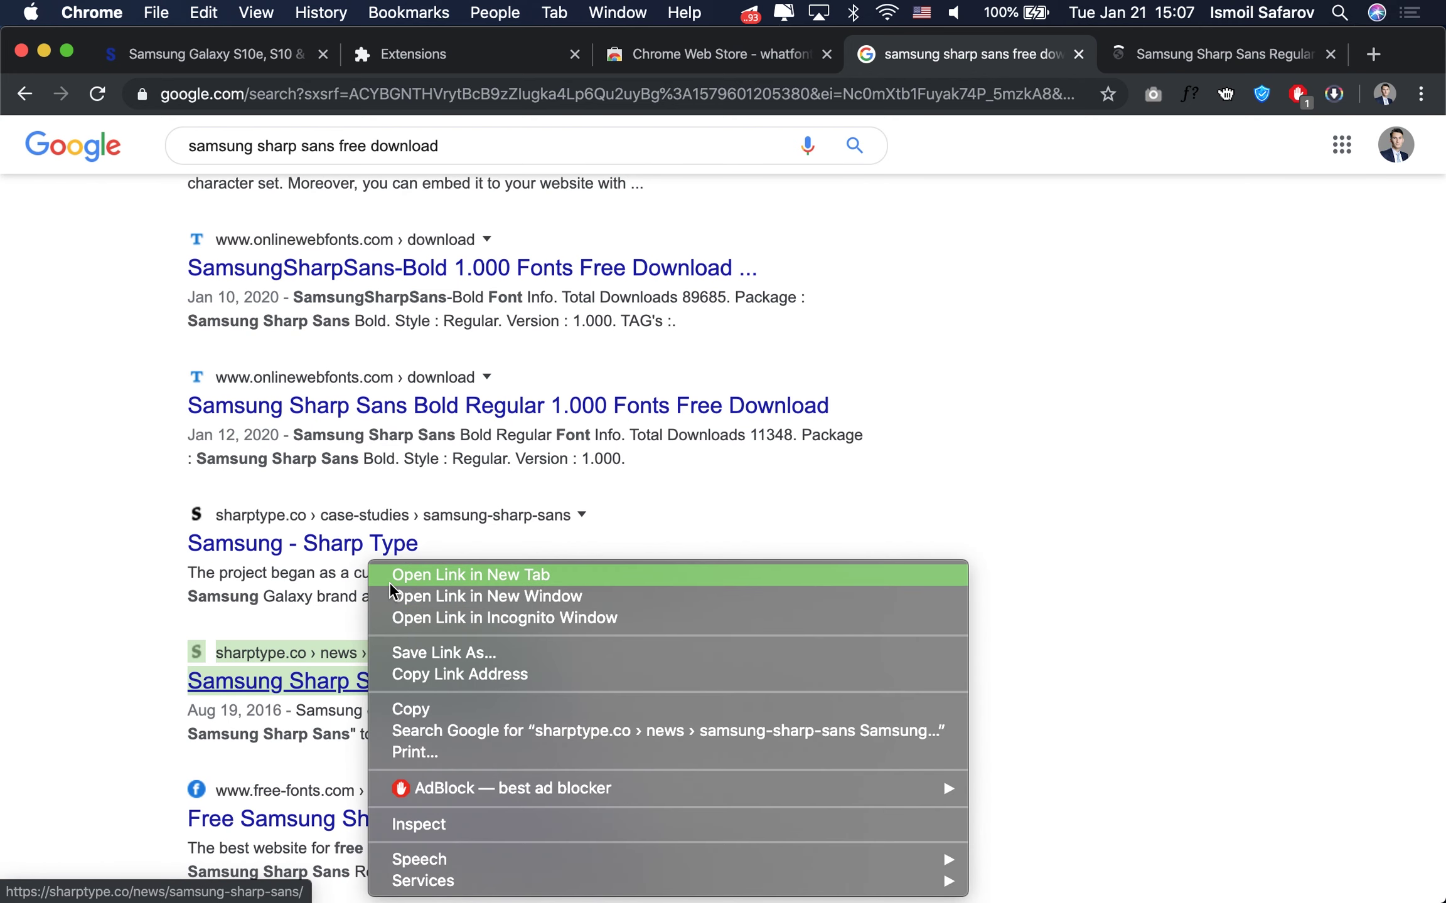
pyautogui.click(389, 582)
pyautogui.scroll(-1, 419, 703)
pyautogui.scroll(-2, 419, 702)
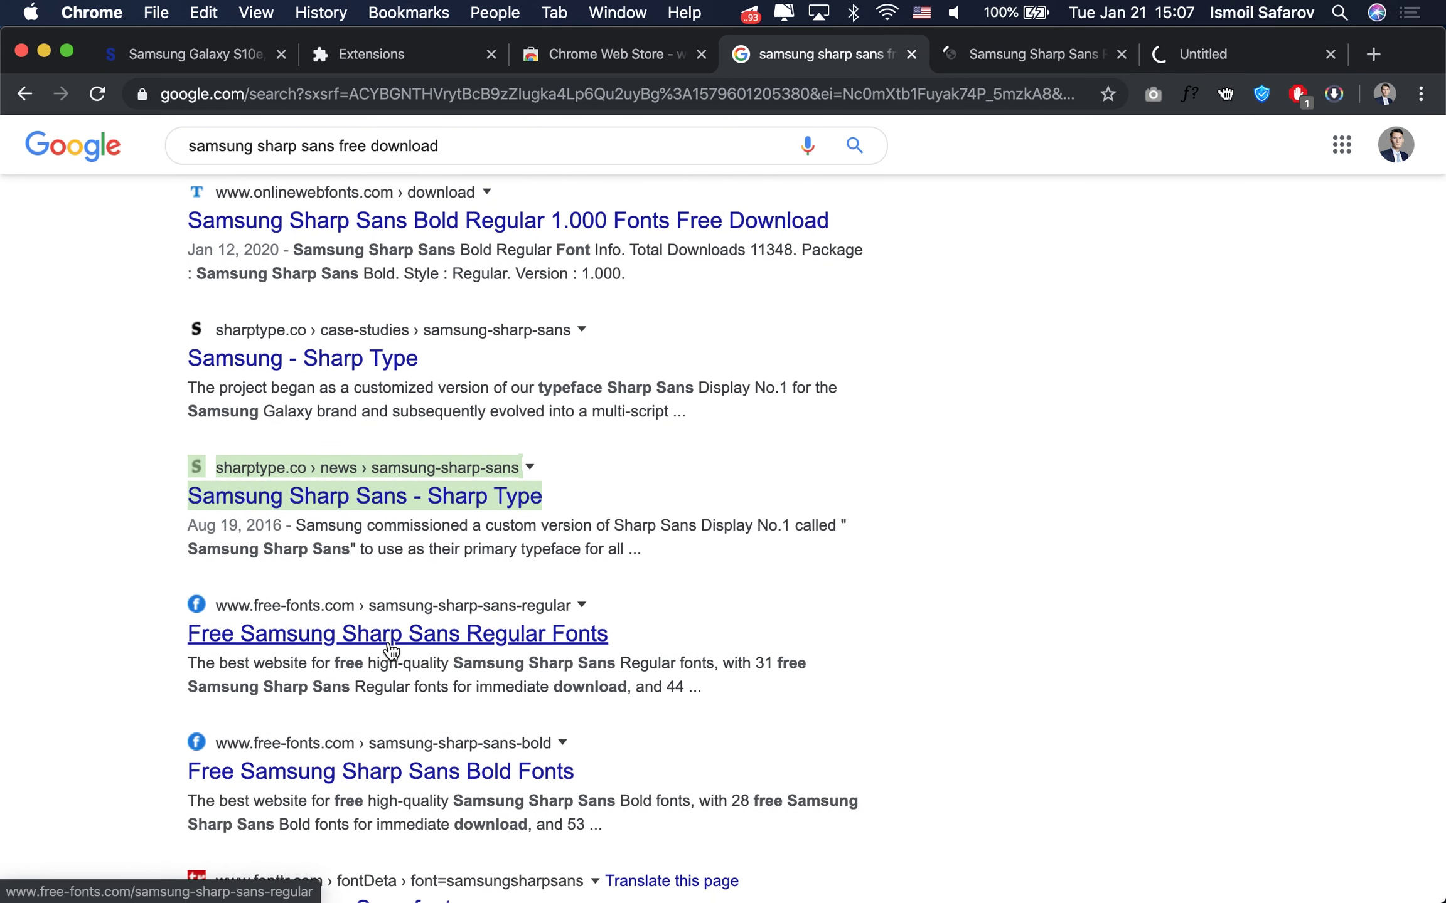
pyautogui.click(993, 54)
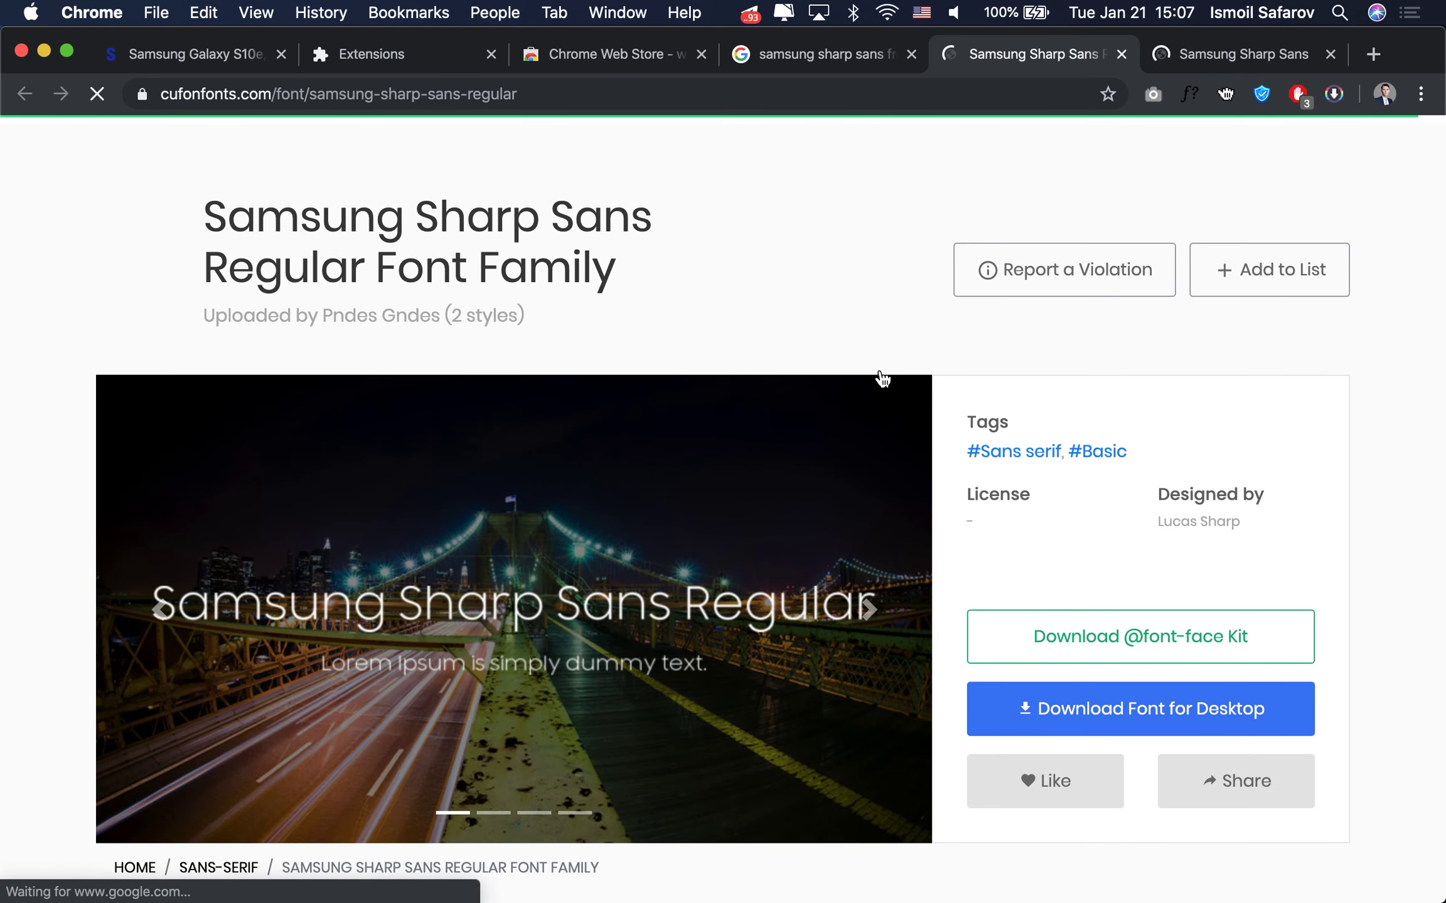
# Choose Download Font for Desktop and scroll down to the related-fonts list
pyautogui.scroll(-1, 884, 383)
pyautogui.click(1057, 682)
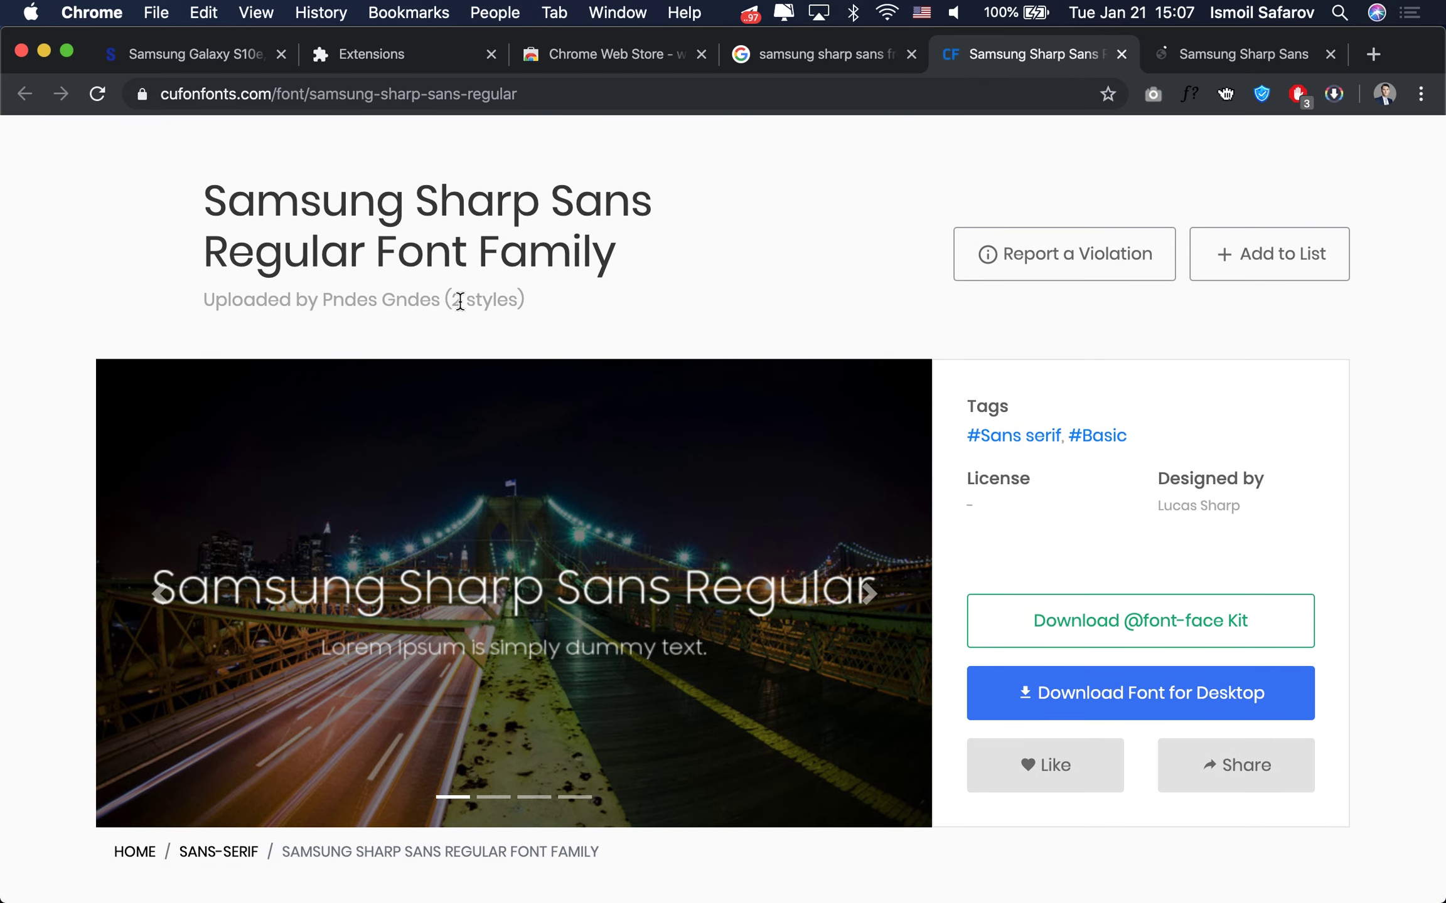
pyautogui.scroll(-3, 551, 334)
pyautogui.scroll(-3, 551, 334)
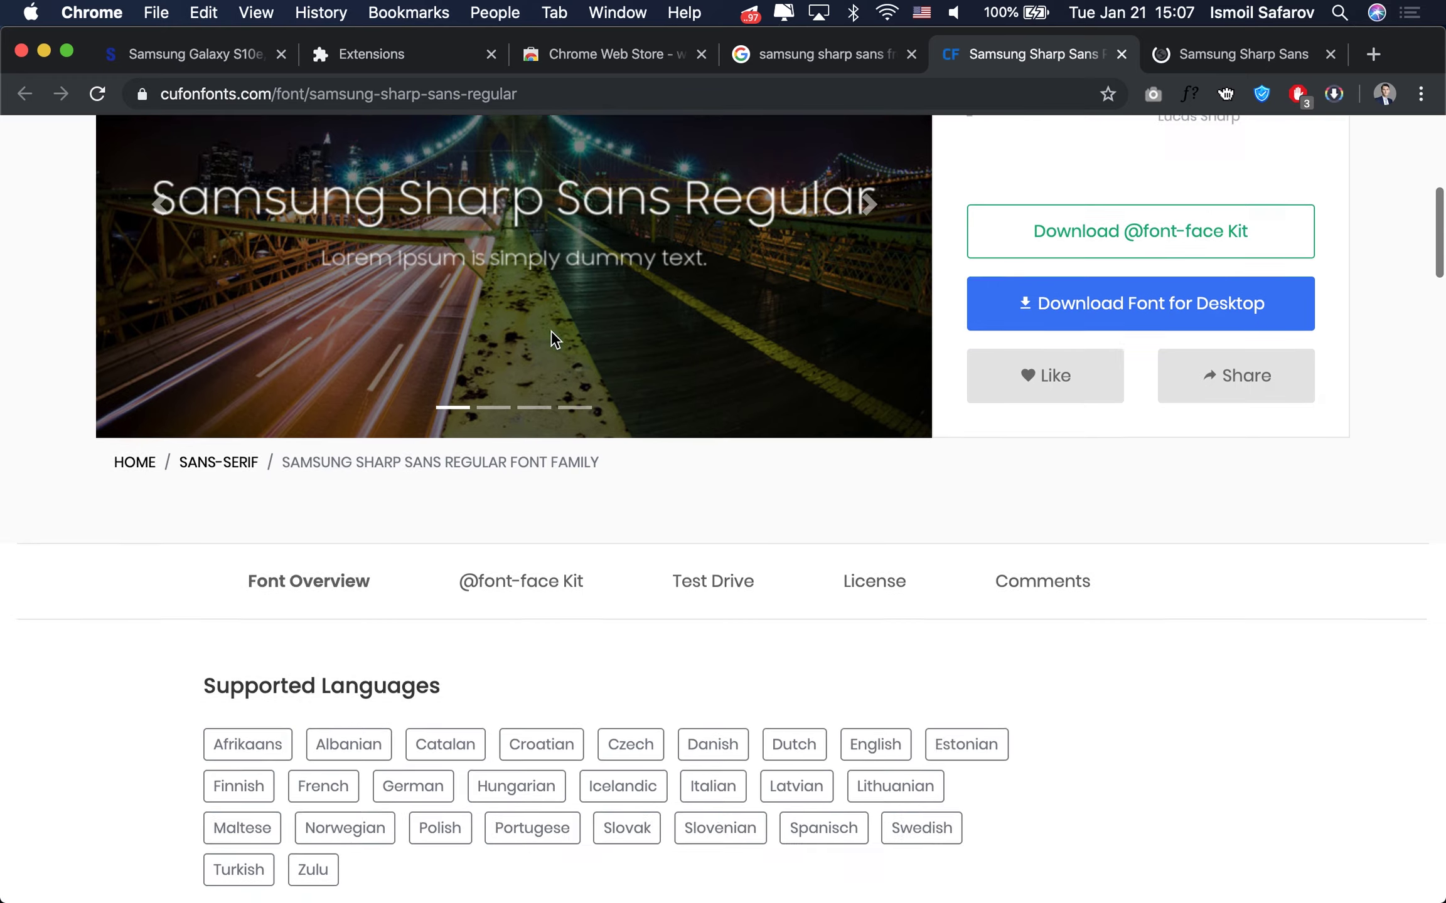
pyautogui.scroll(-2, 551, 333)
pyautogui.scroll(-3, 551, 334)
pyautogui.scroll(-6, 551, 333)
pyautogui.scroll(-5, 552, 333)
pyautogui.scroll(-2, 551, 333)
pyautogui.scroll(-1, 551, 333)
pyautogui.scroll(2, 551, 333)
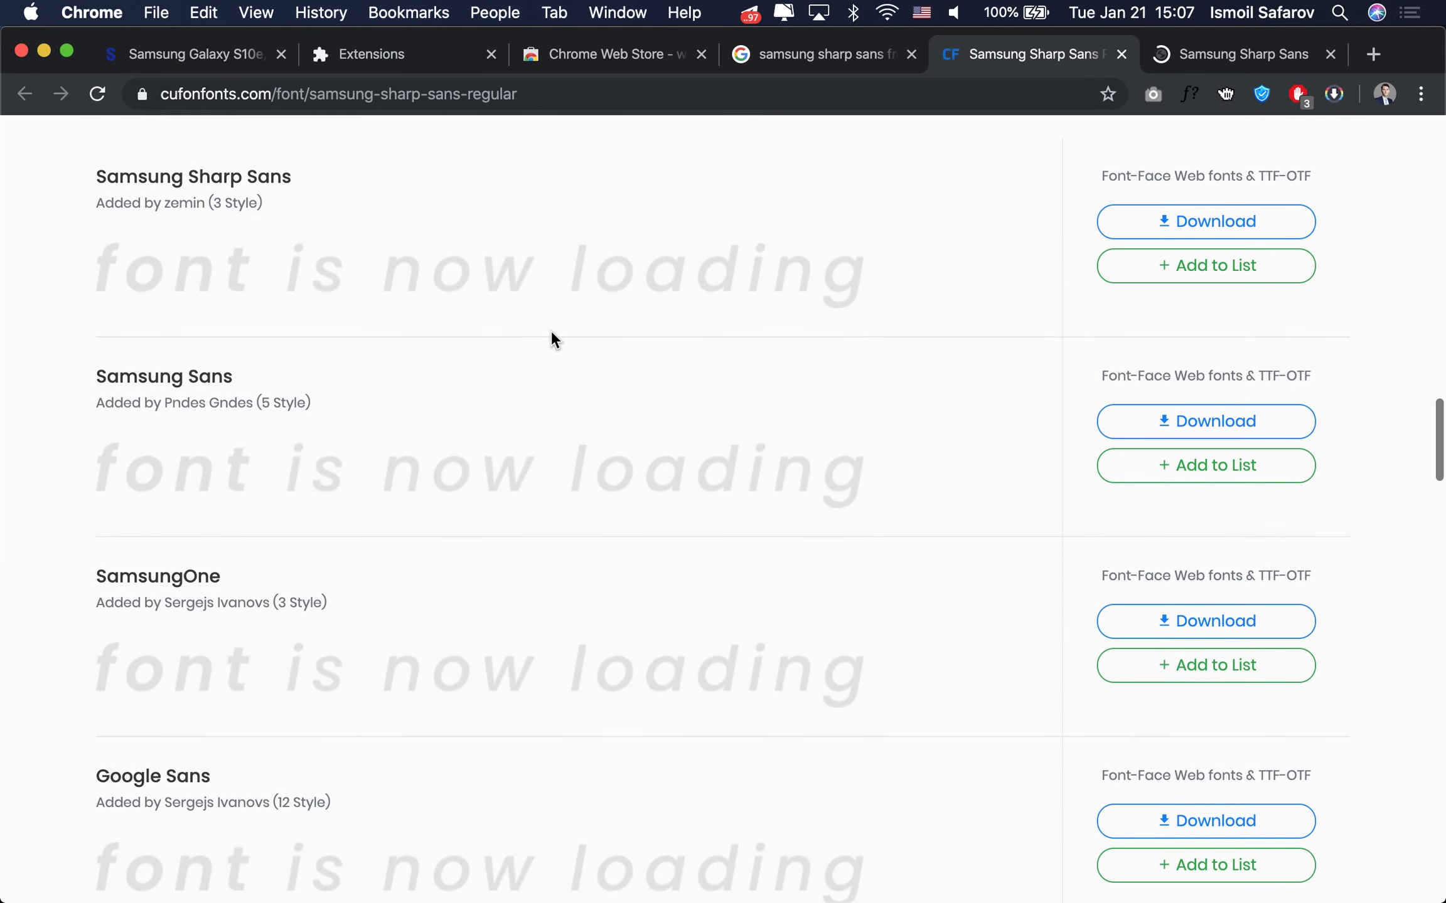
pyautogui.scroll(1, 553, 340)
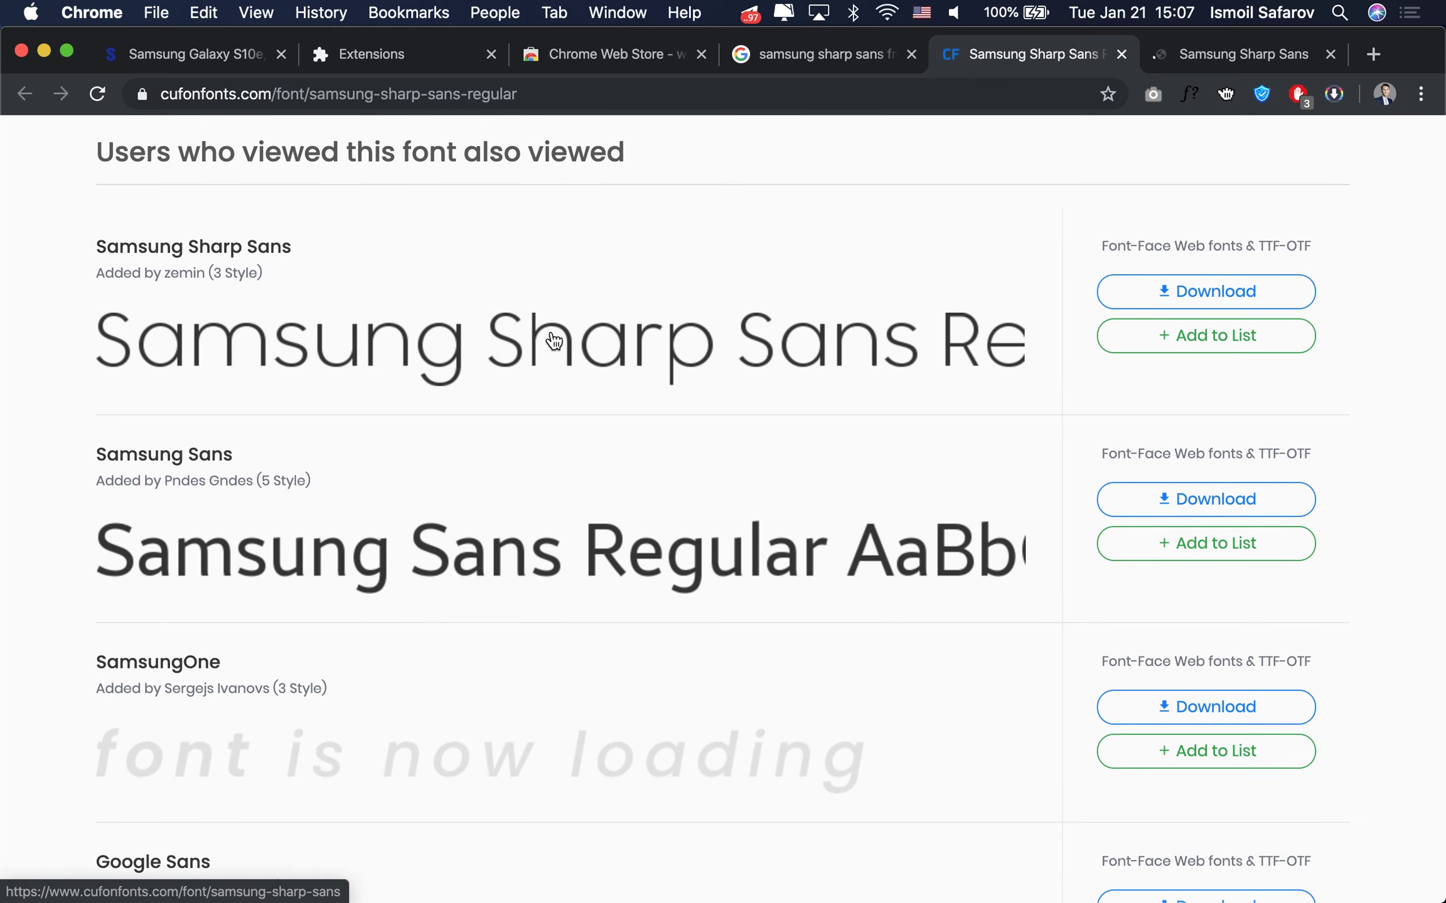
pyautogui.scroll(-1, 292, 351)
pyautogui.scroll(-2, 292, 352)
pyautogui.scroll(-2, 292, 352)
pyautogui.scroll(-3, 292, 351)
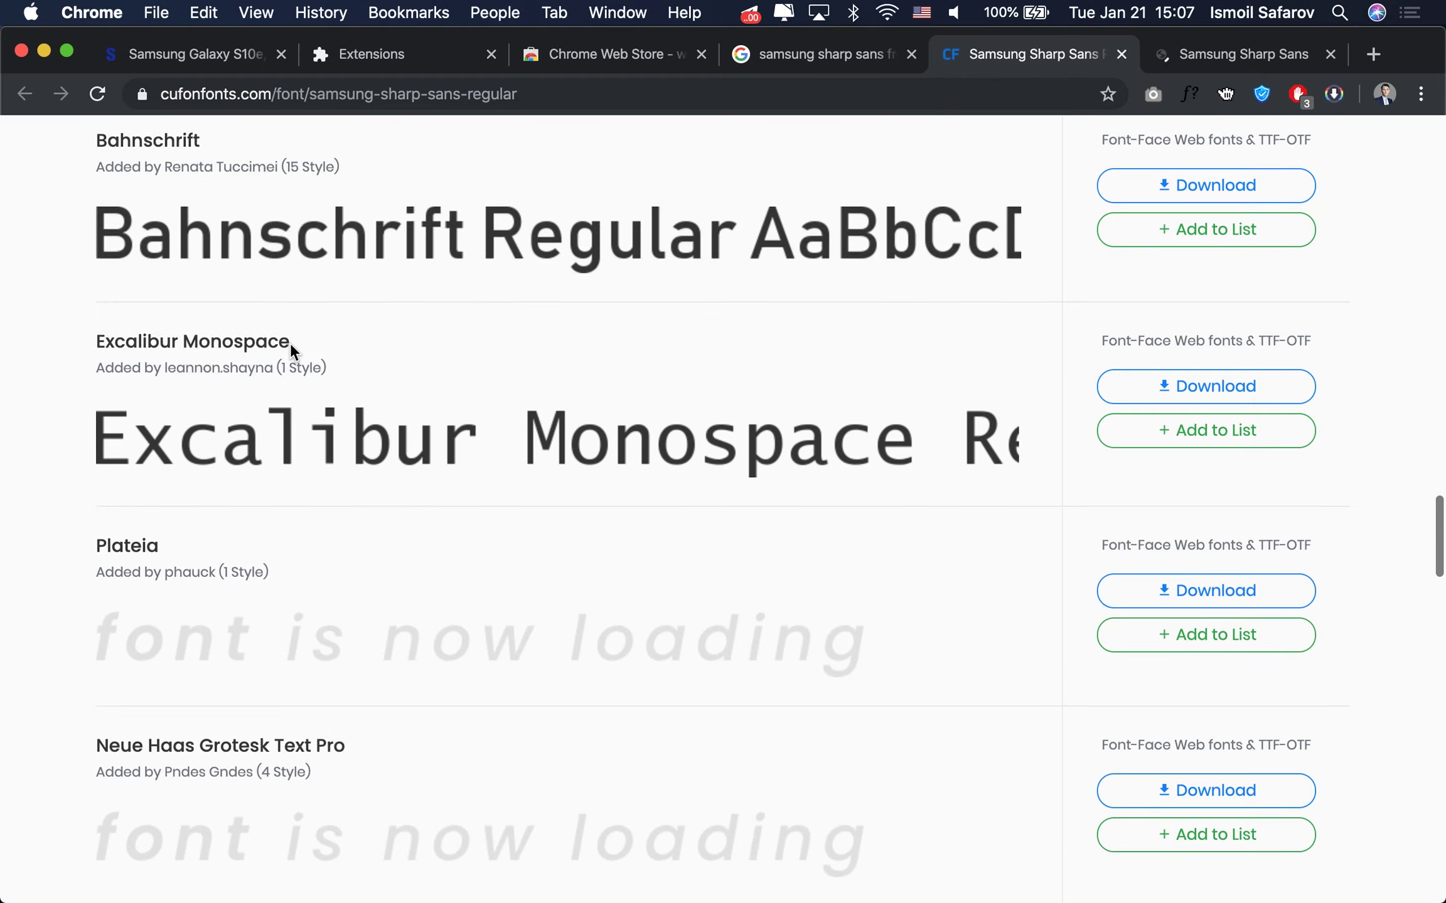
pyautogui.scroll(10, 291, 342)
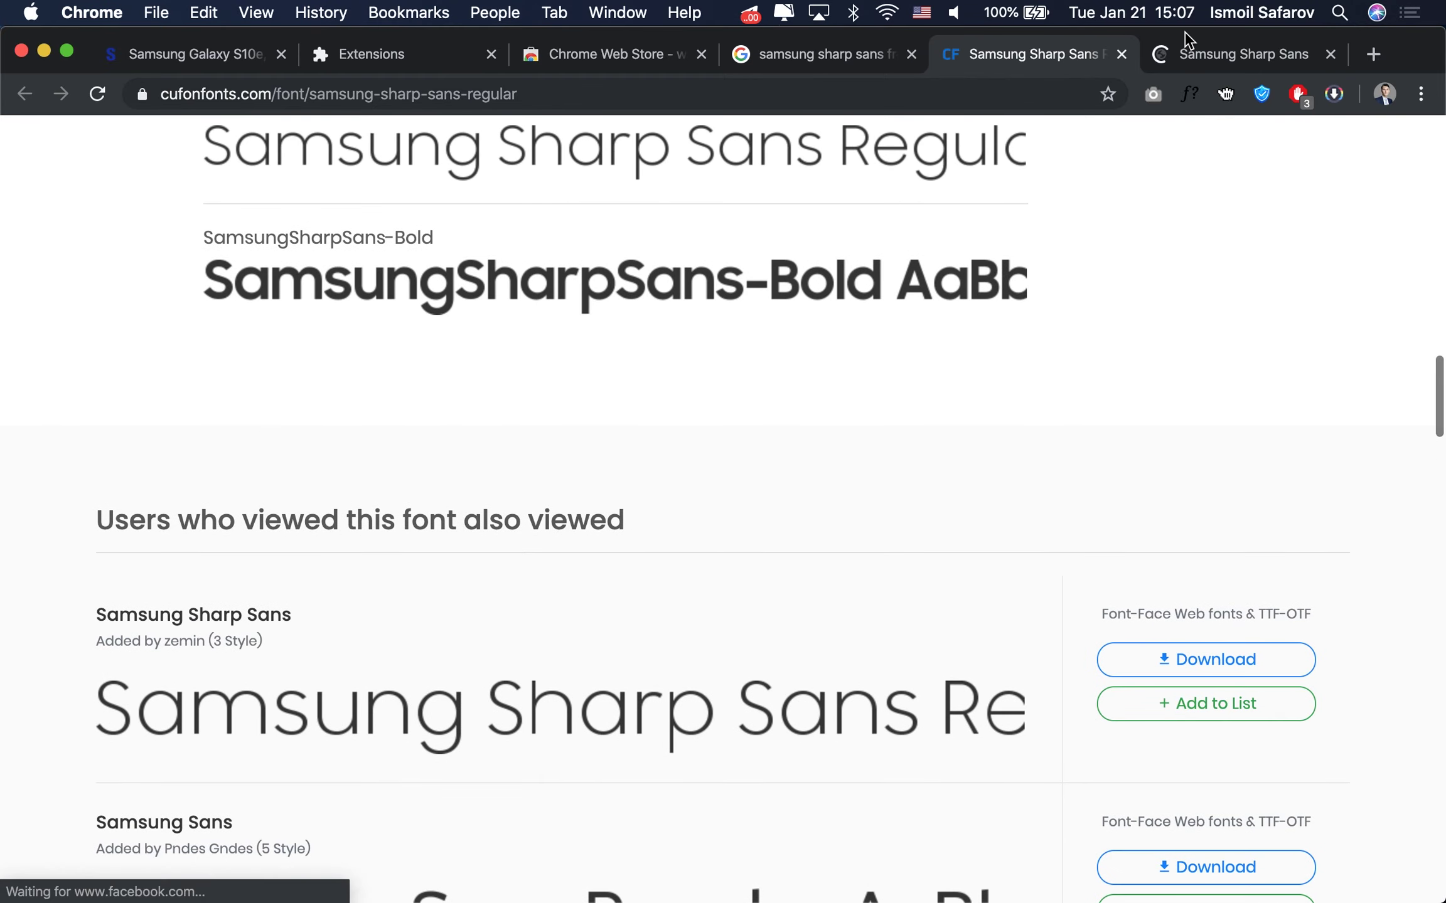
# Glance at the Sharp Type page, then return to the cufonfonts Samsung Sharp Sans download
pyautogui.click(1208, 55)
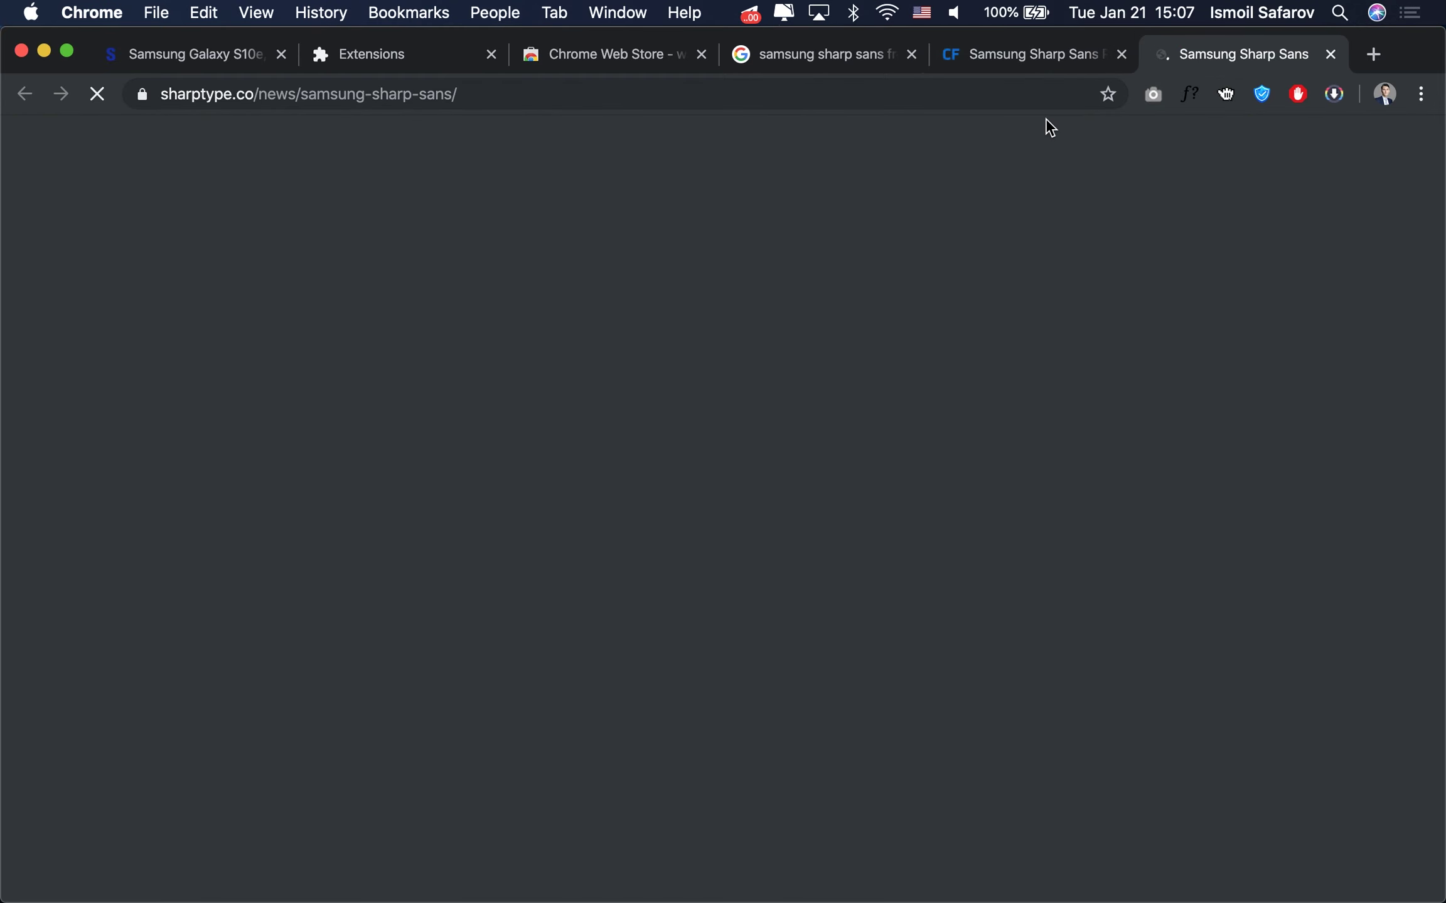
pyautogui.click(1025, 53)
pyautogui.scroll(-2, 895, 465)
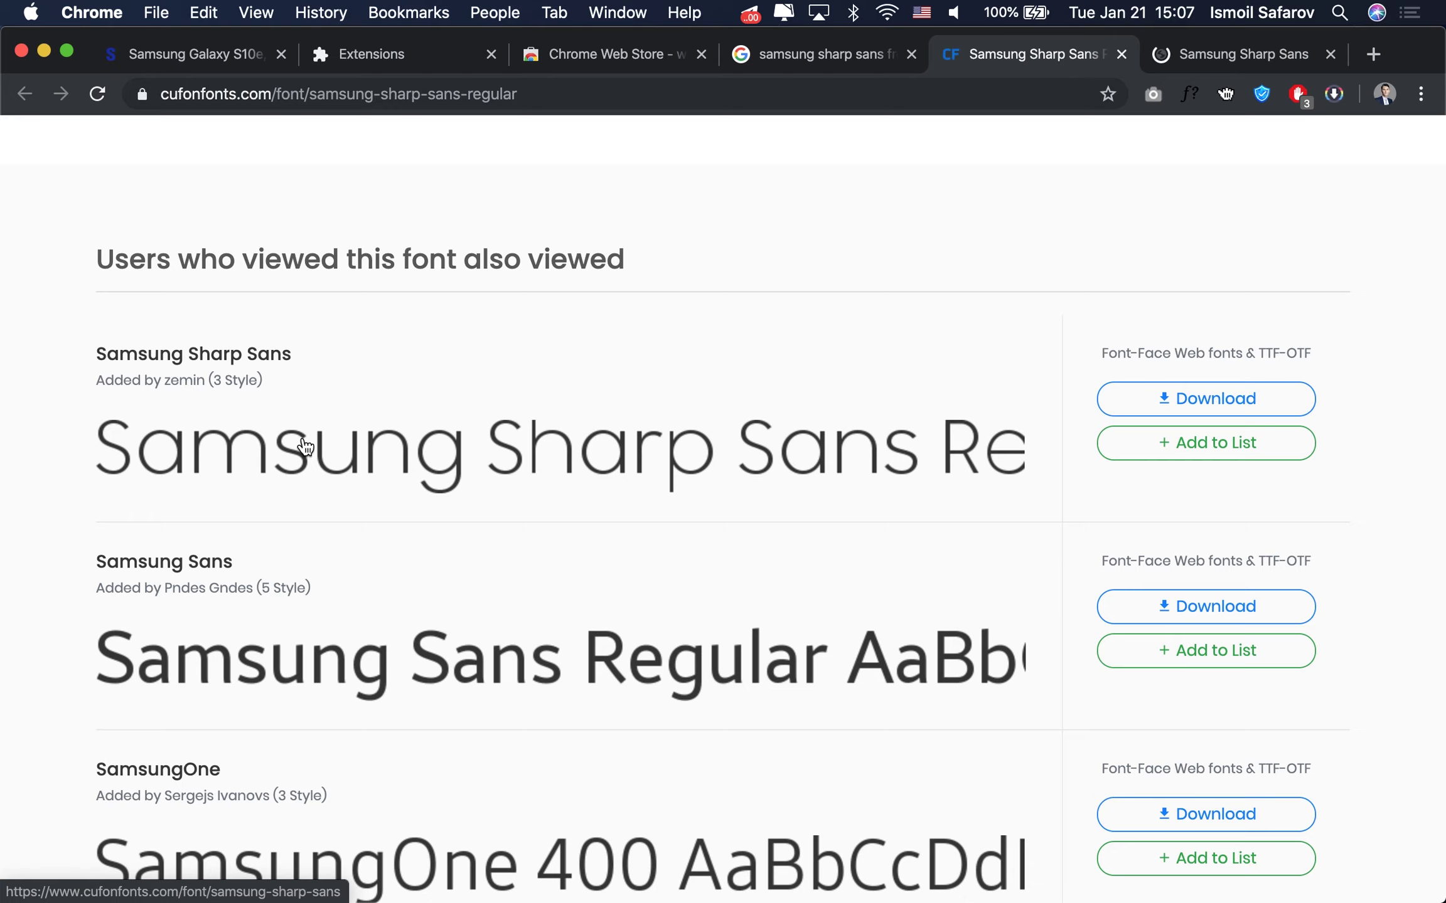
pyautogui.scroll(-1, 306, 447)
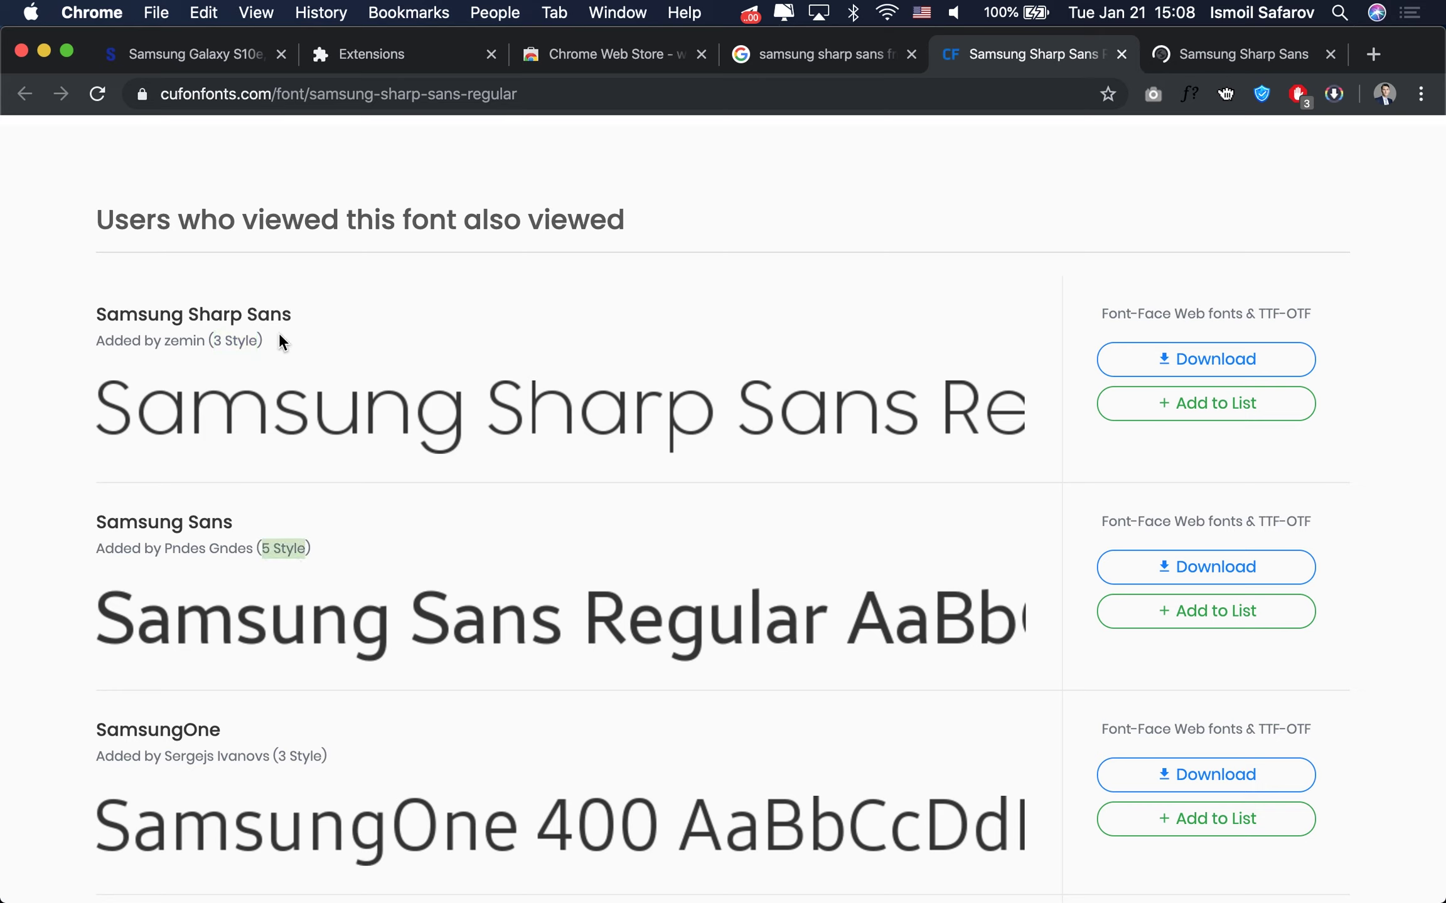
# Download the Samsung Sharp Sans family and open its bold, medium and regular .otf files
pyautogui.click(1254, 369)
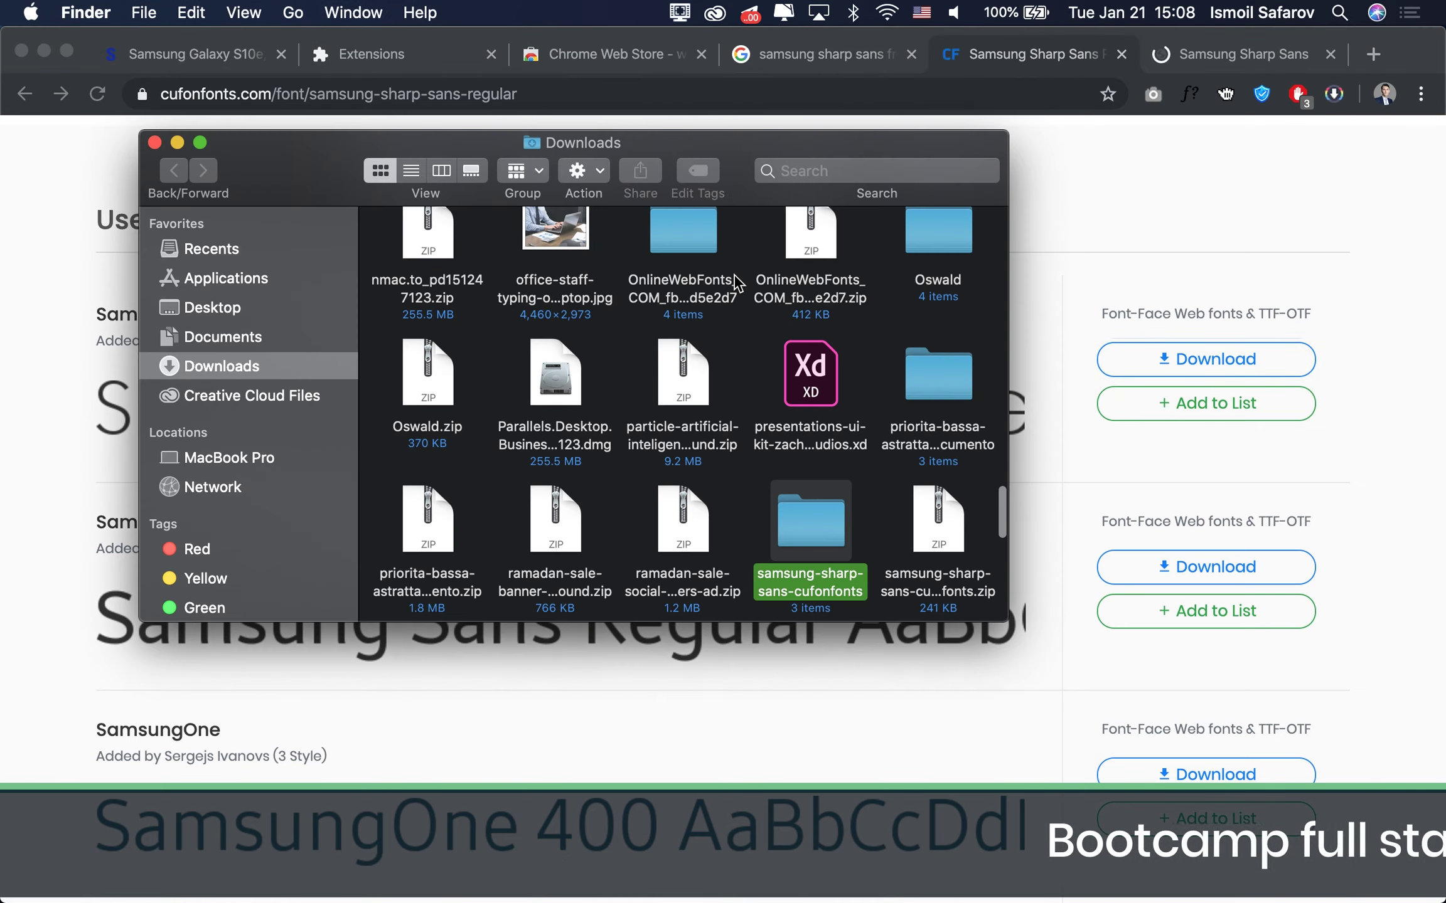
pyautogui.doubleClick(811, 531)
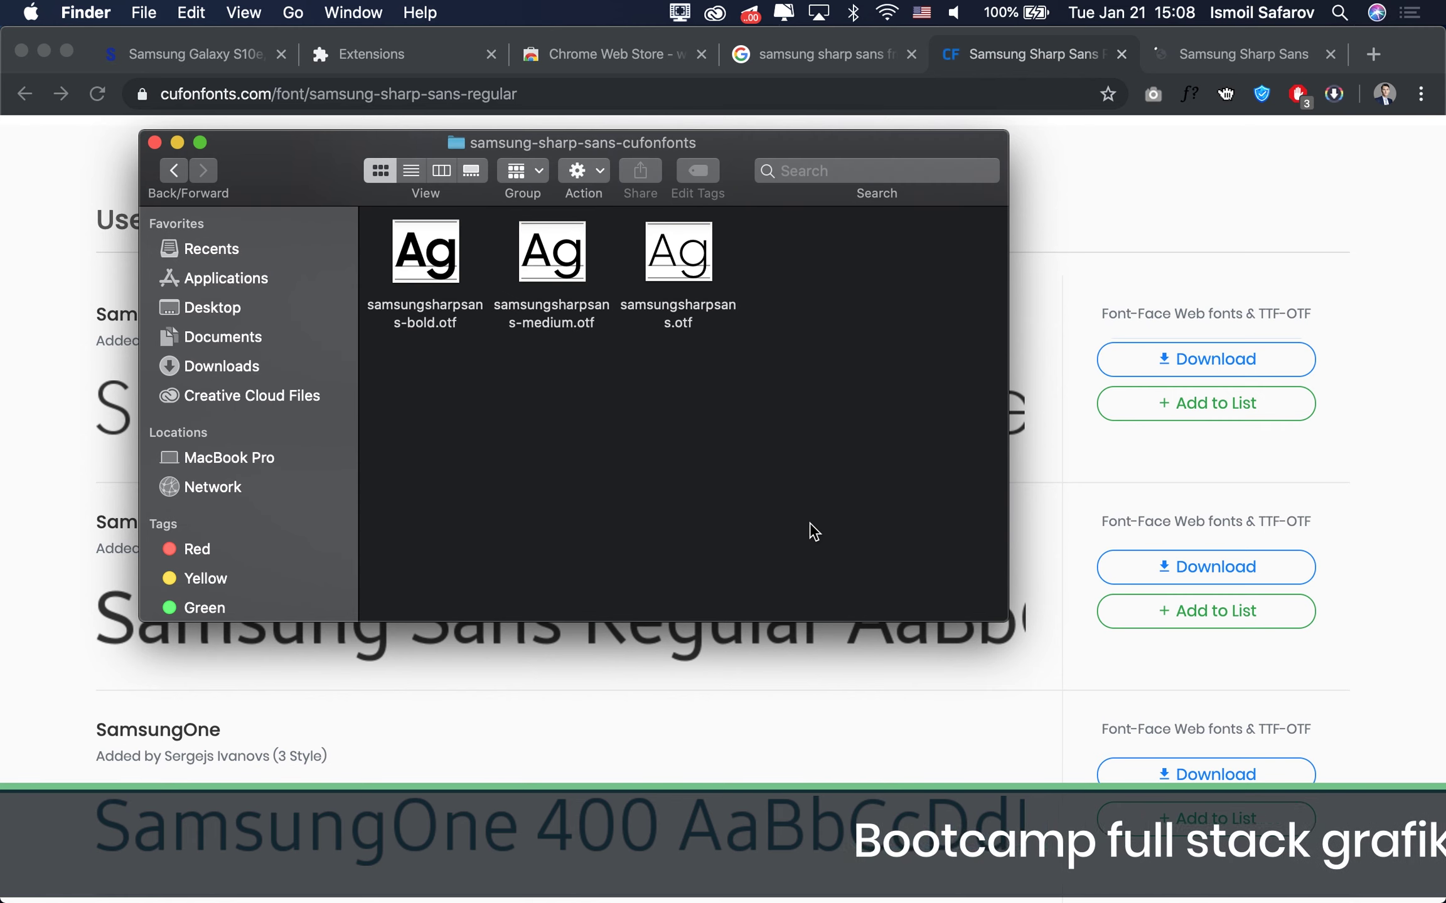
pyautogui.click(409, 308)
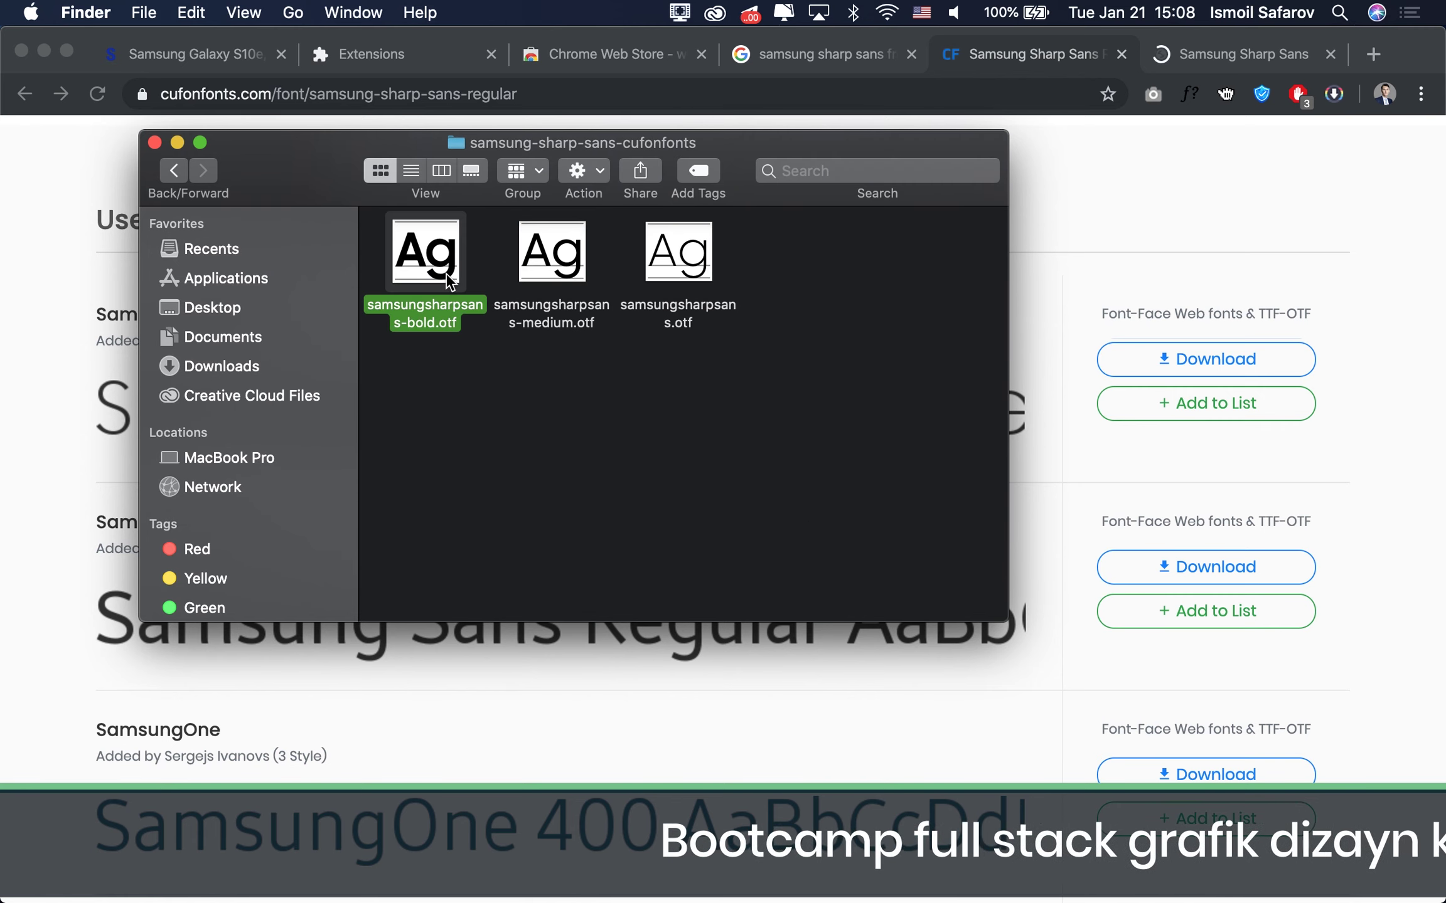
pyautogui.moveTo(409, 370); pyautogui.dragTo(687, 257)
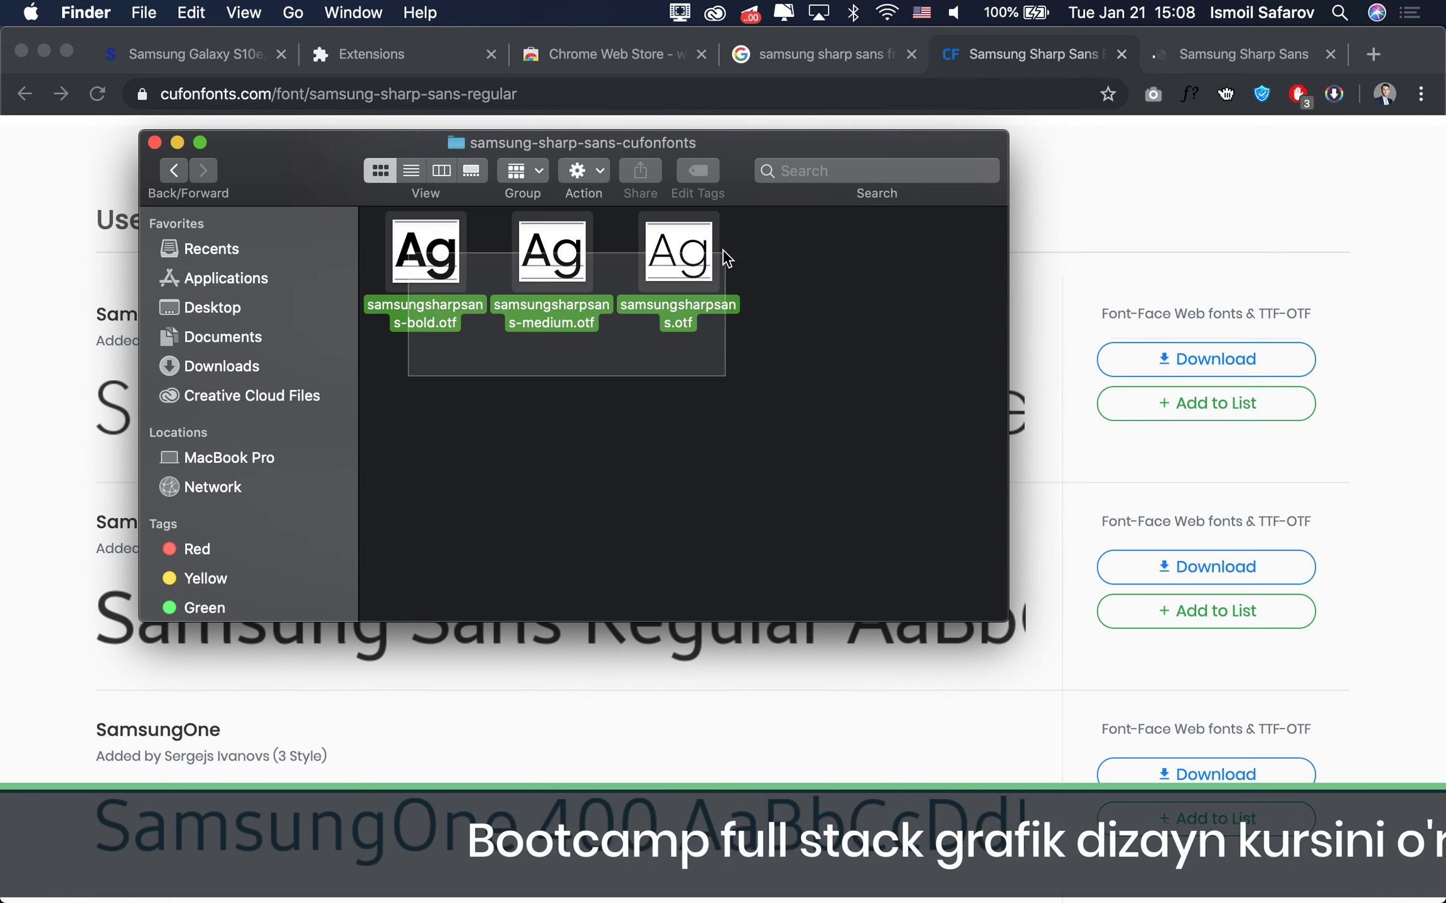
pyautogui.rightClick(687, 257)
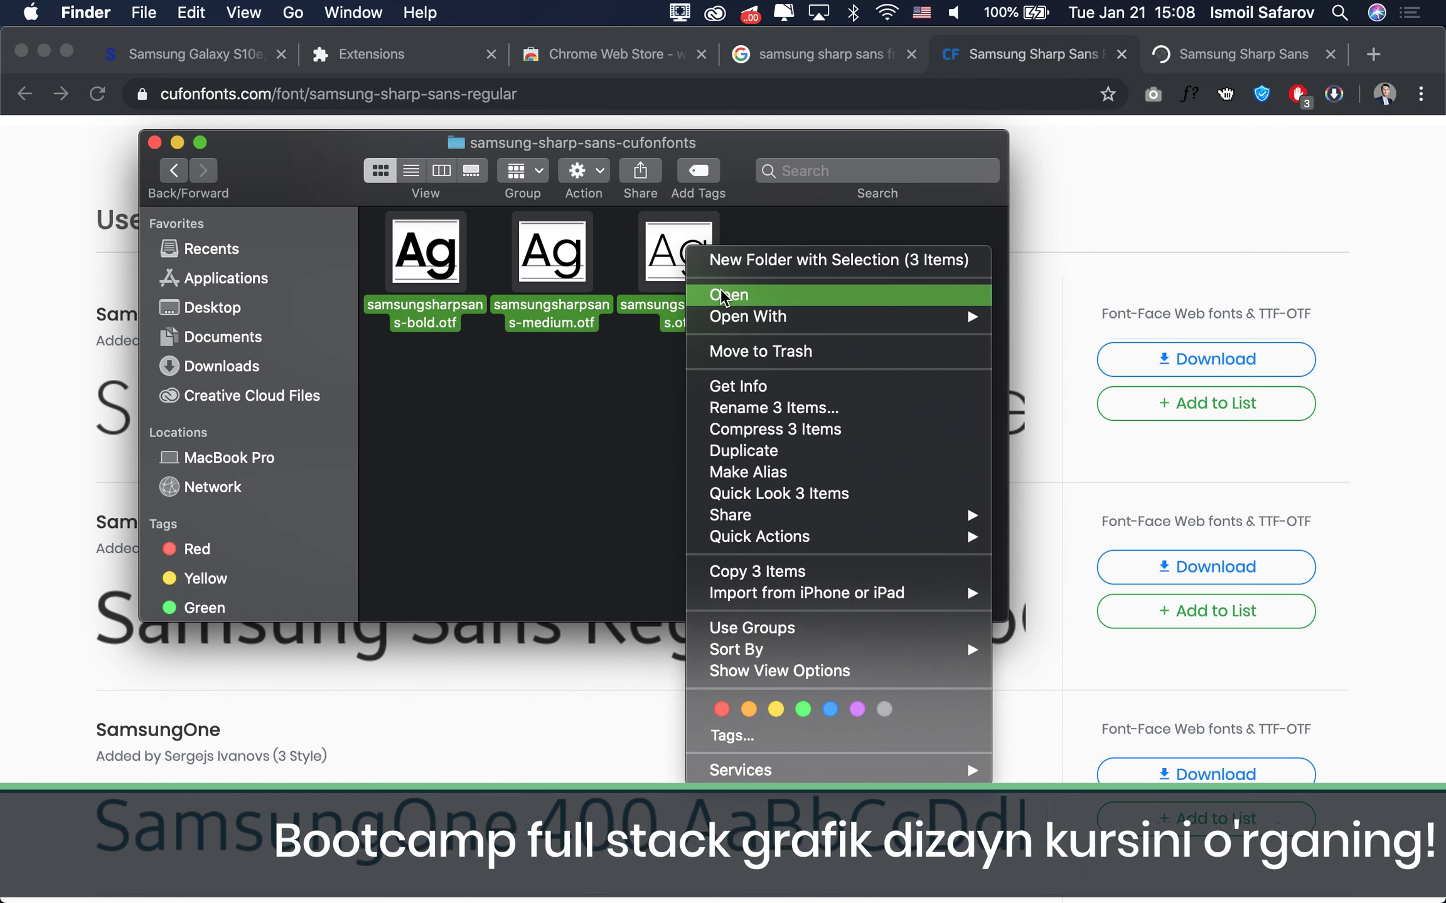
pyautogui.click(720, 289)
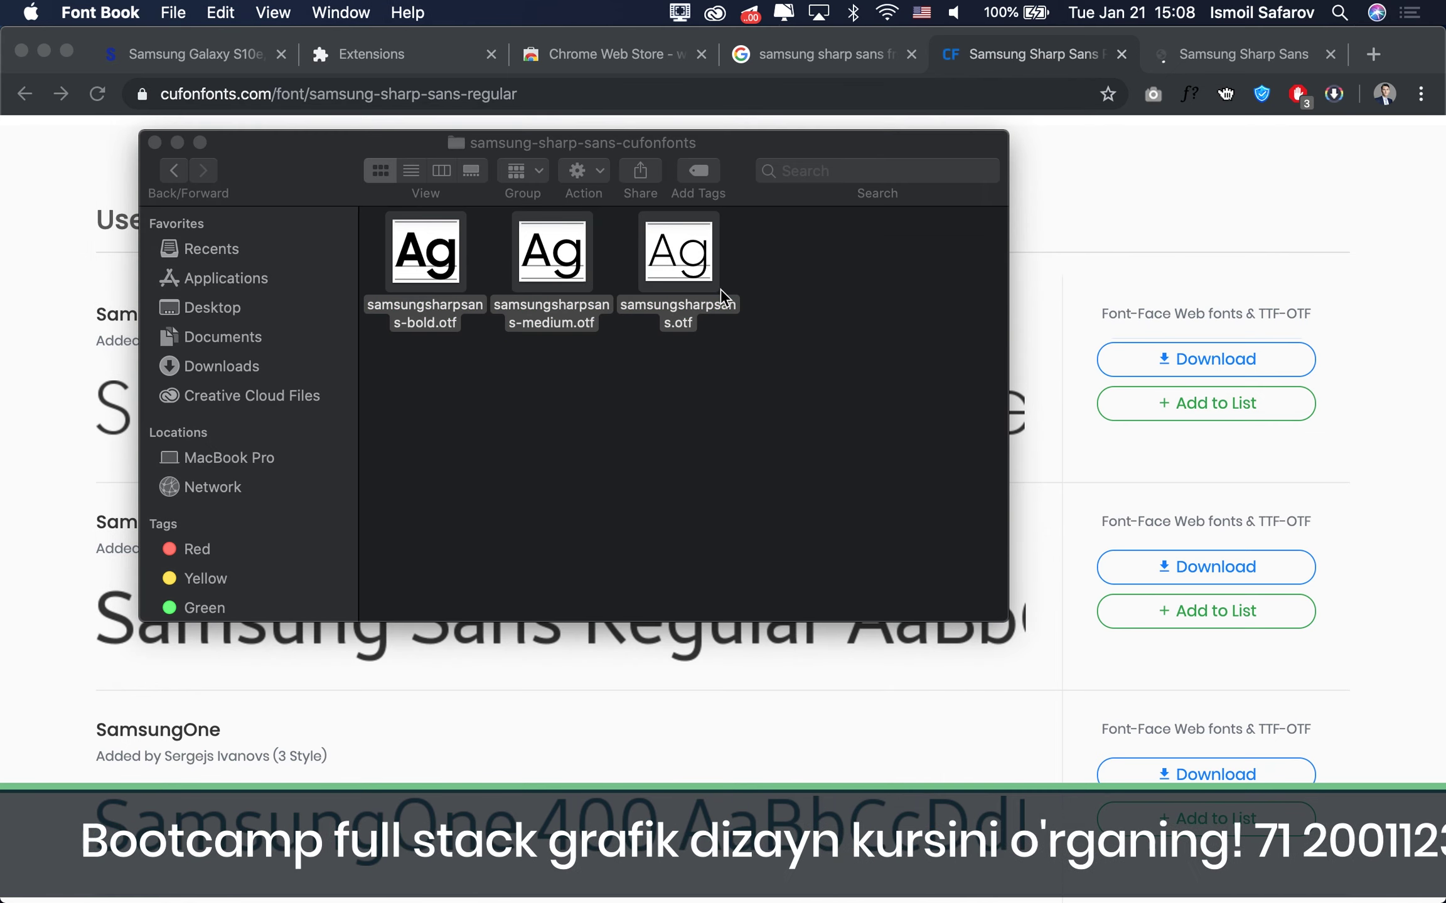
# Install the previewed Samsung Sharp Sans font and check it in the user fonts list
pyautogui.click(886, 709)
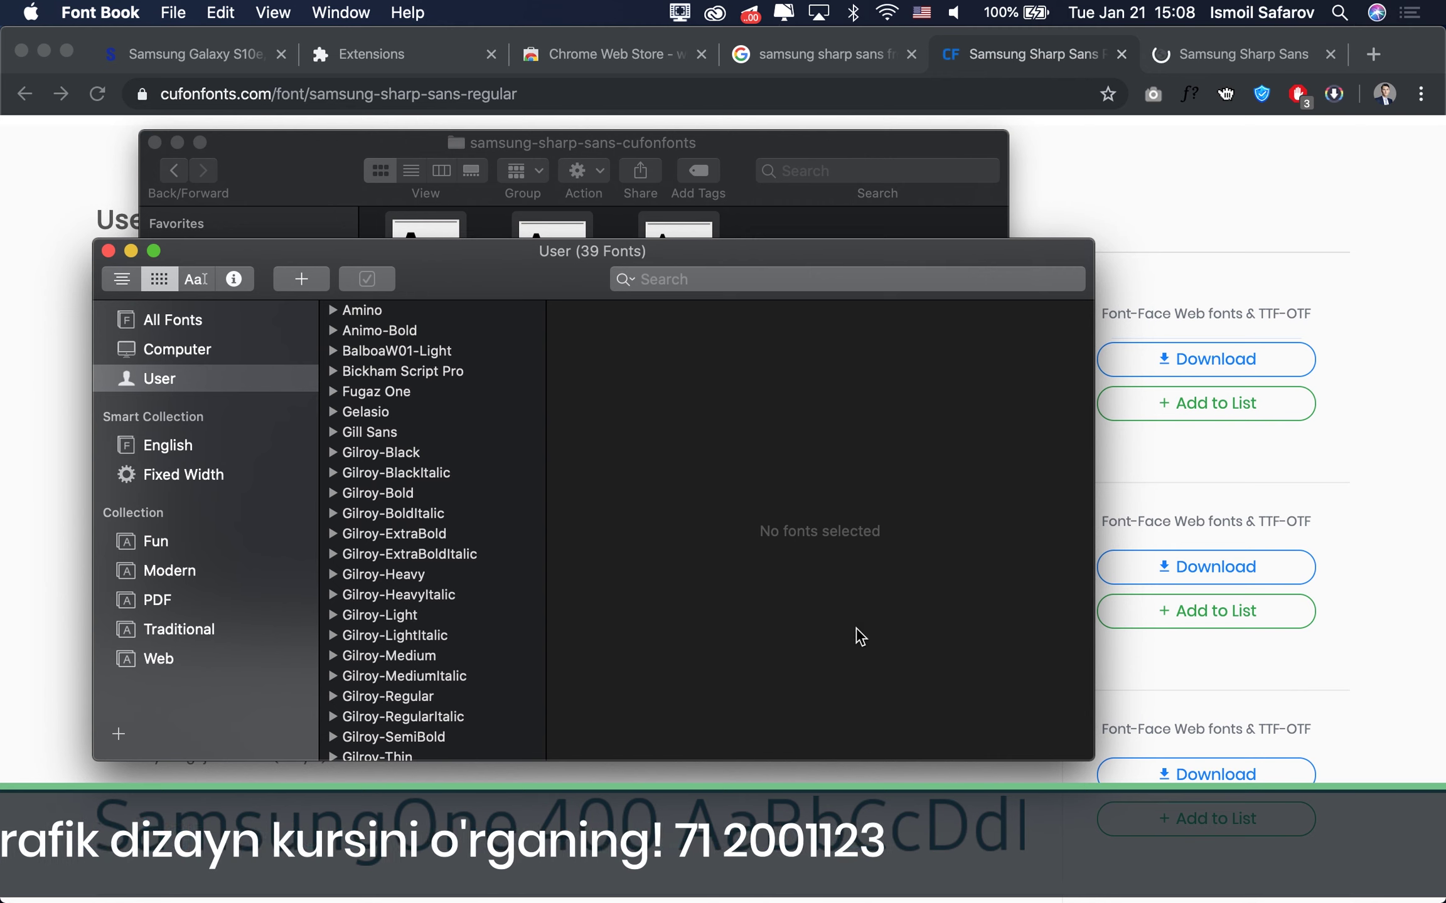
pyautogui.scroll(-3, 414, 721)
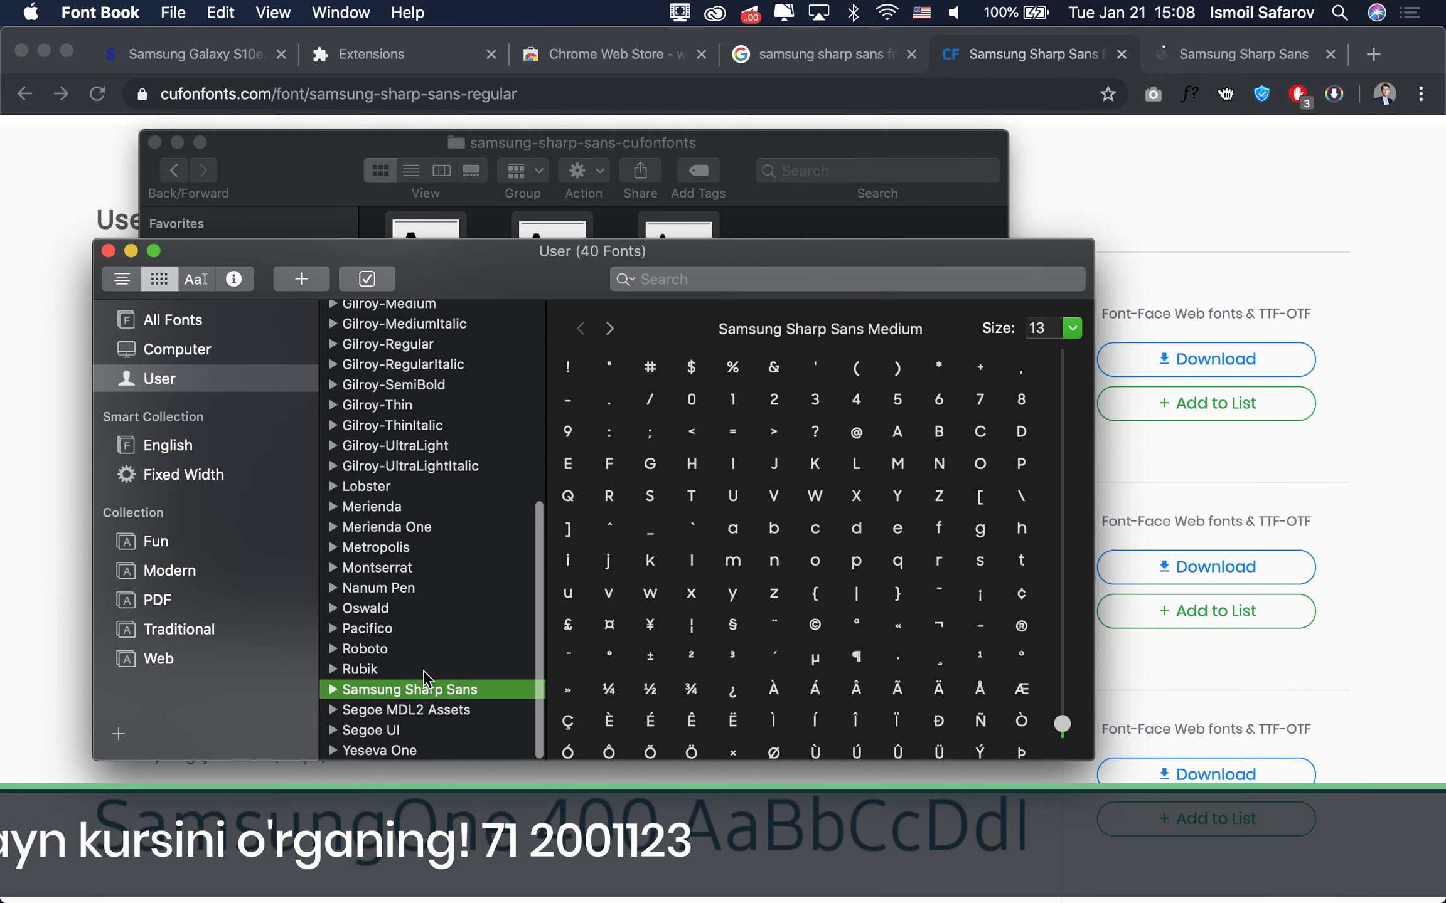
pyautogui.moveTo(550, 864)
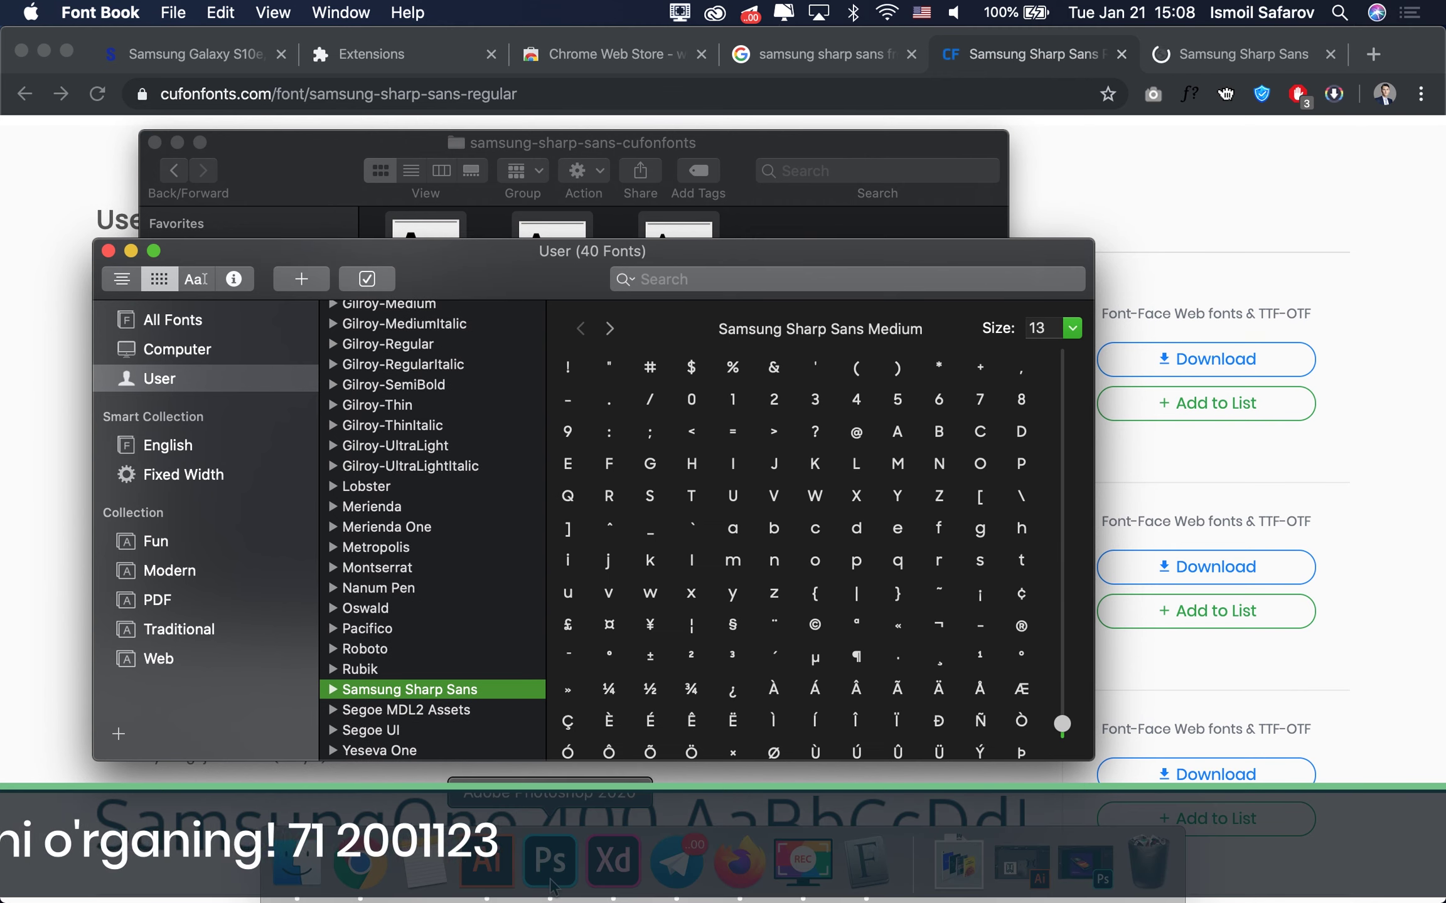
# Bring Samsung.psd forward in Photoshop, select the Type tool and dismiss the error message
pyautogui.click(552, 888)
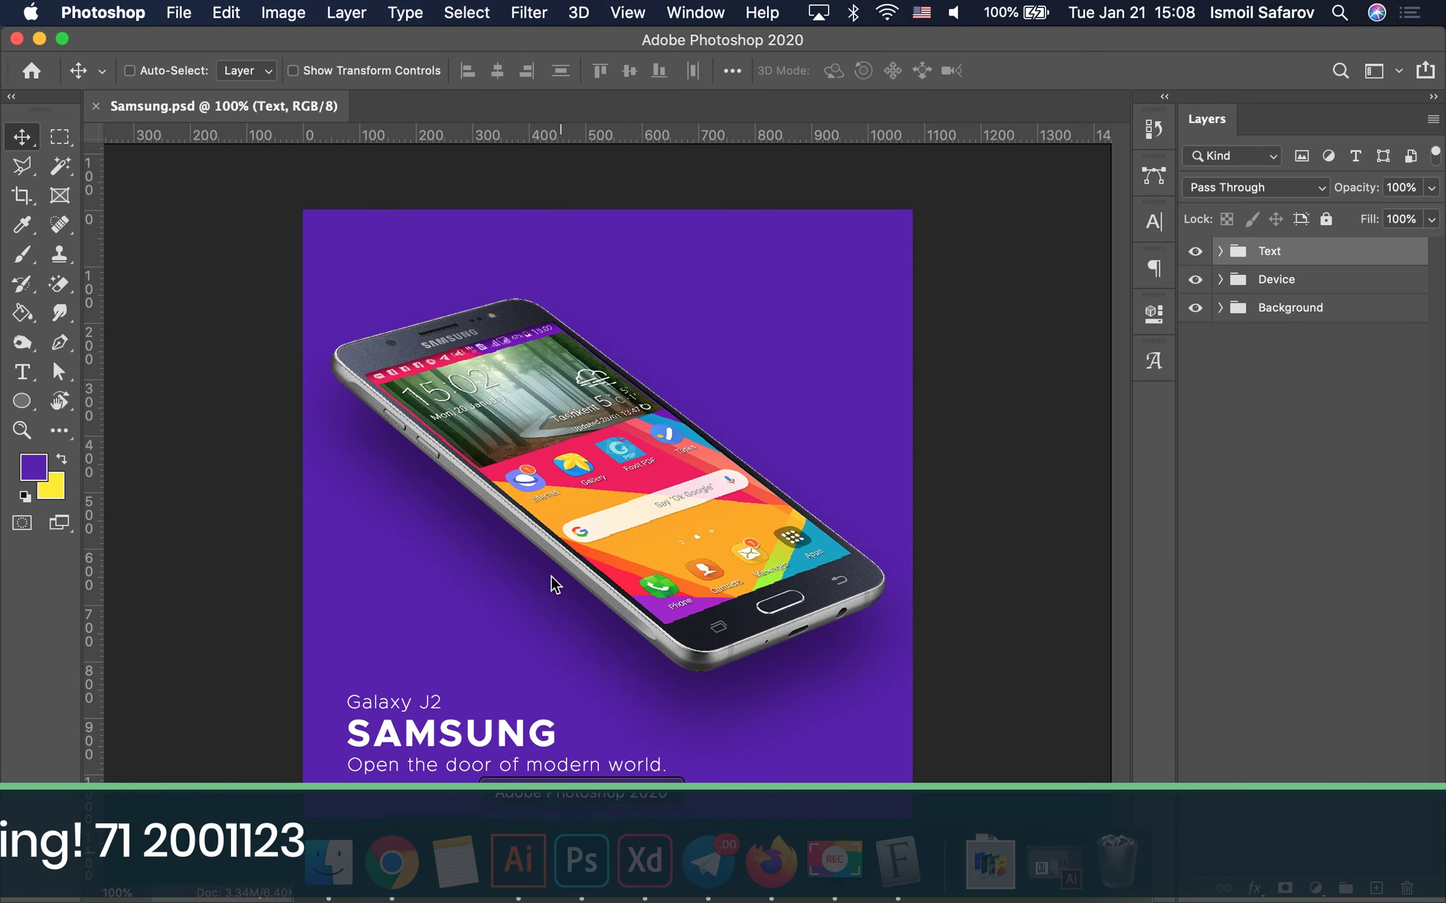
pyautogui.scroll(2, 316, 778)
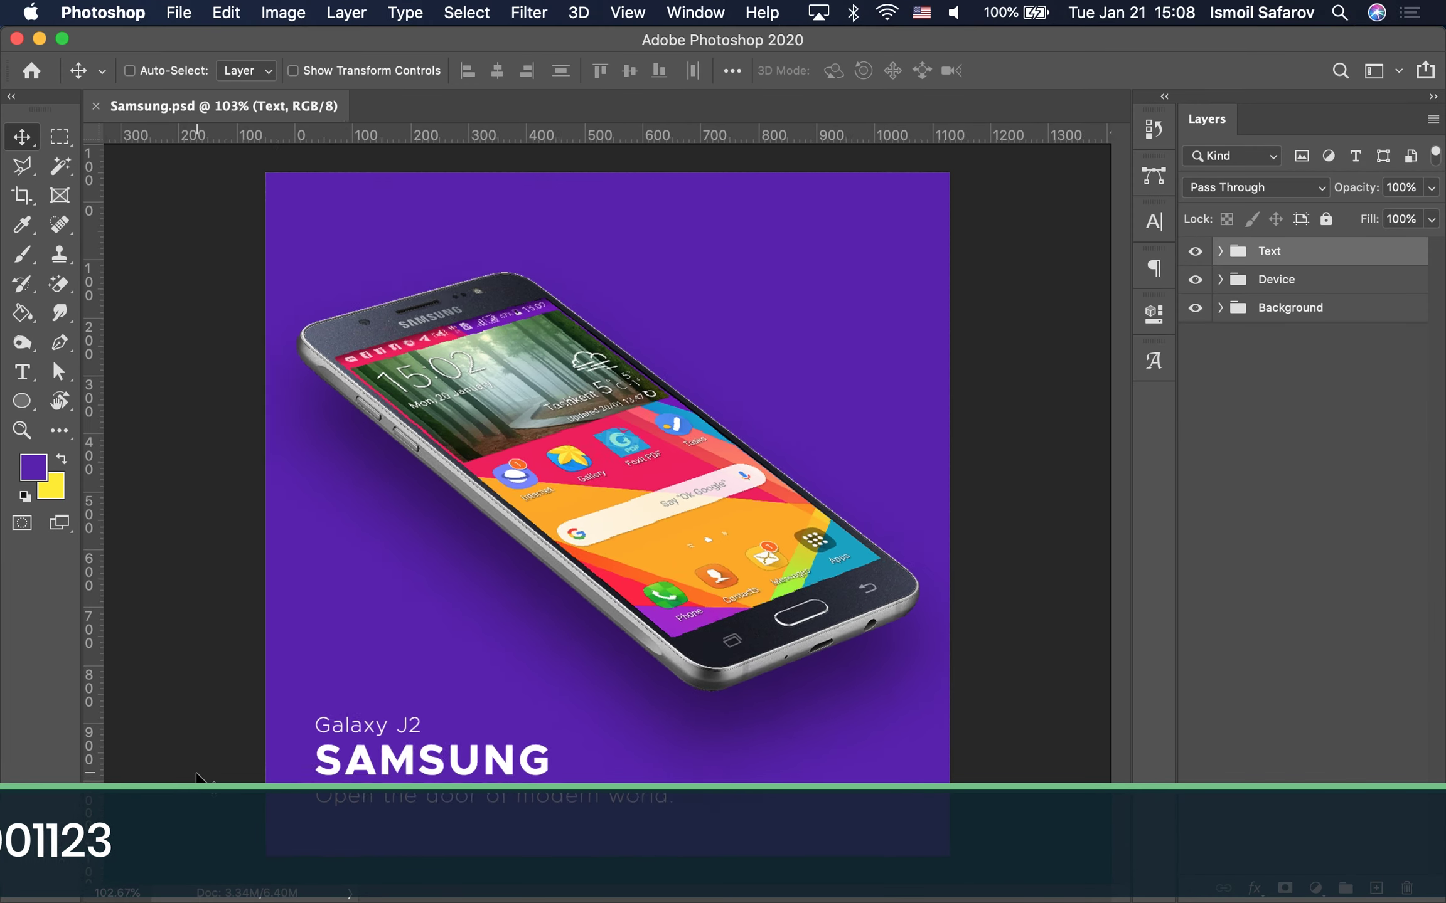
pyautogui.scroll(1, 320, 778)
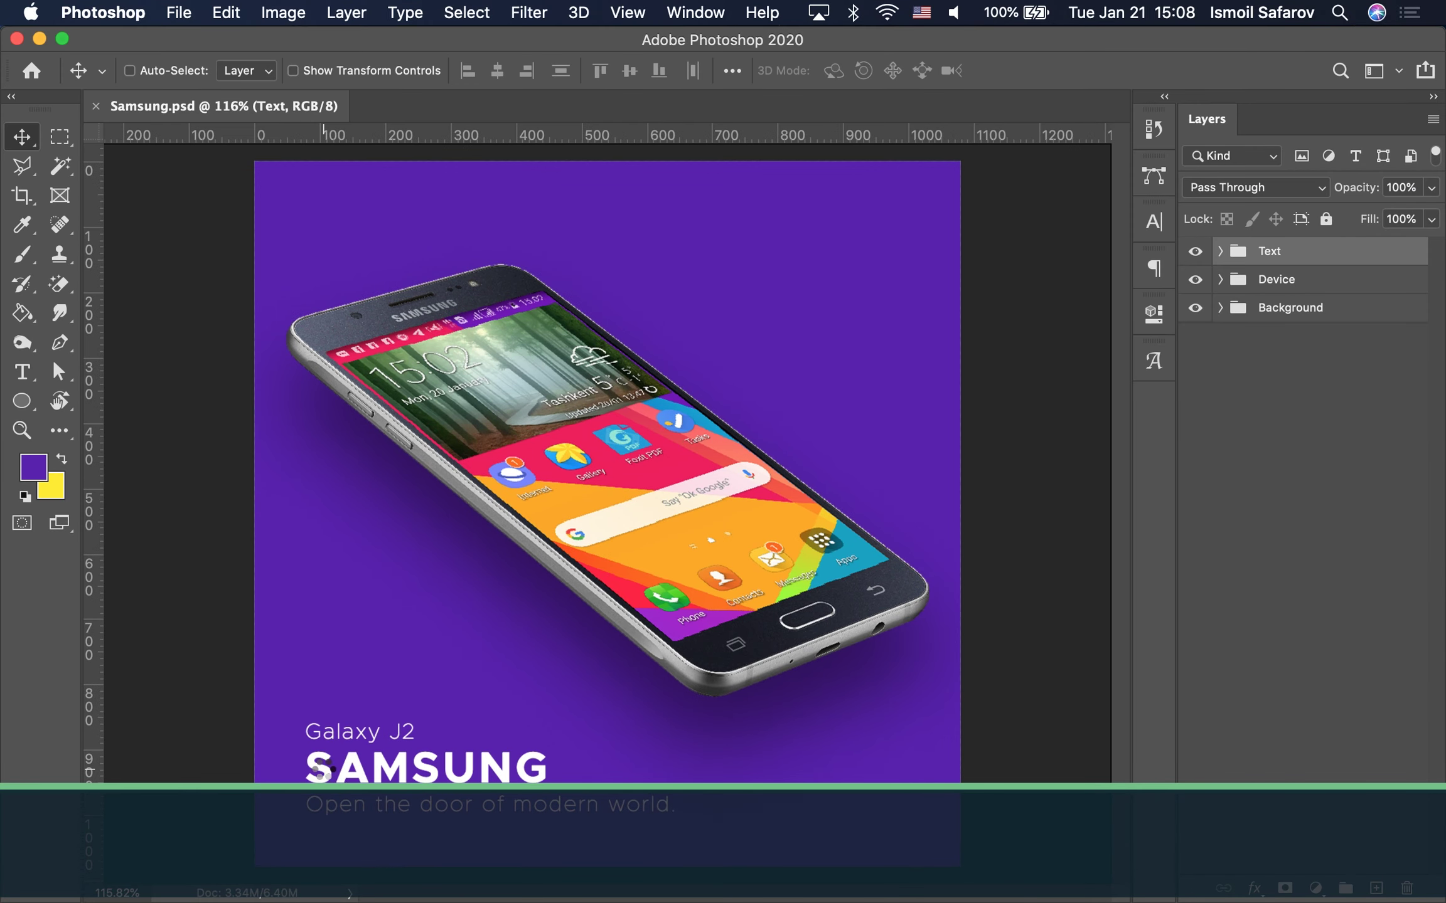
pyautogui.press('t')
pyautogui.click(325, 776)
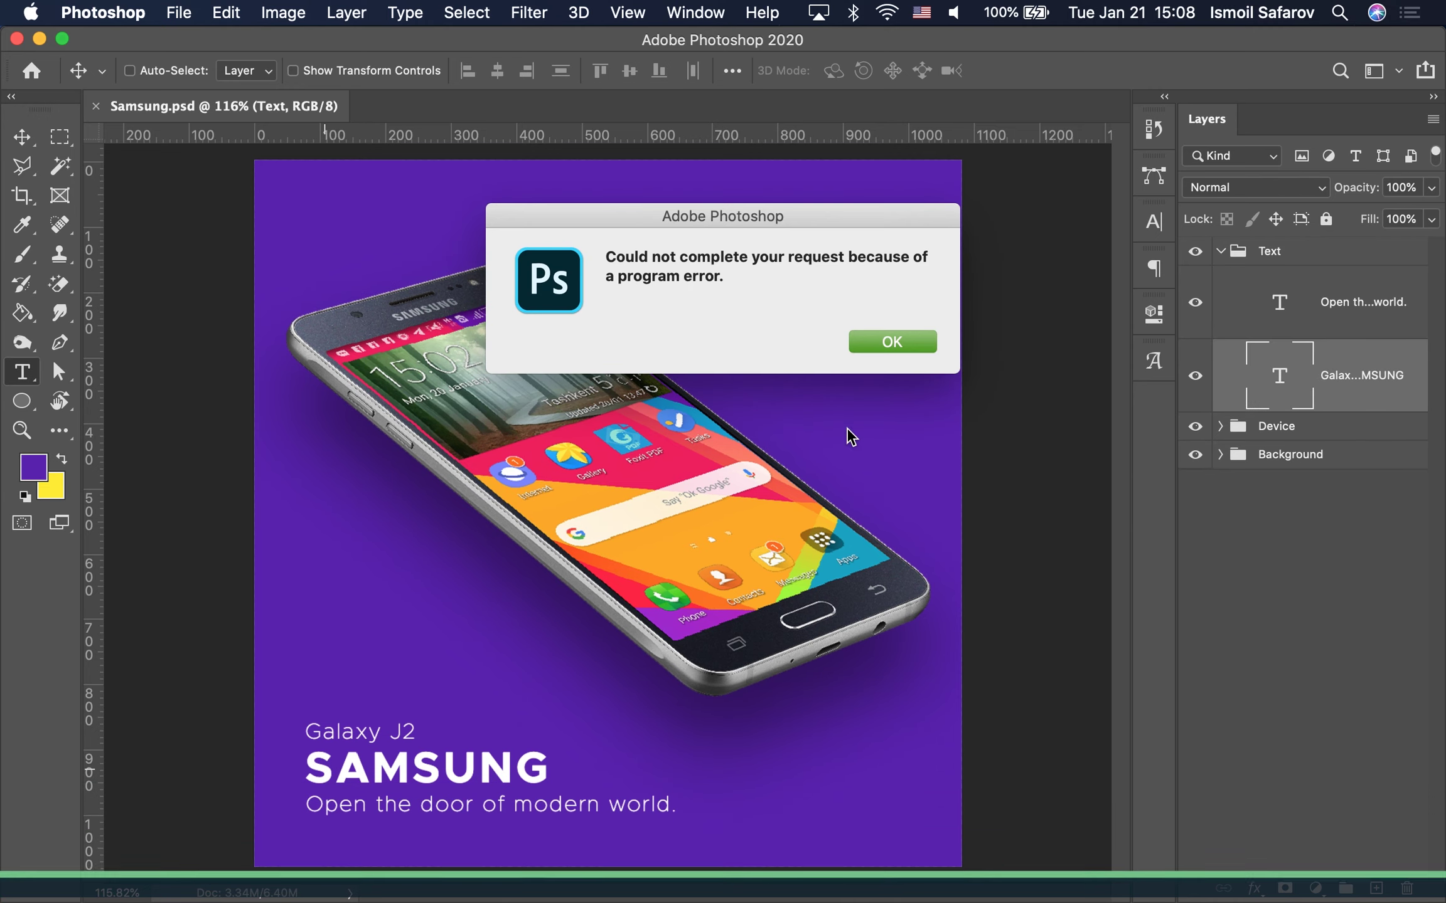
pyautogui.click(898, 343)
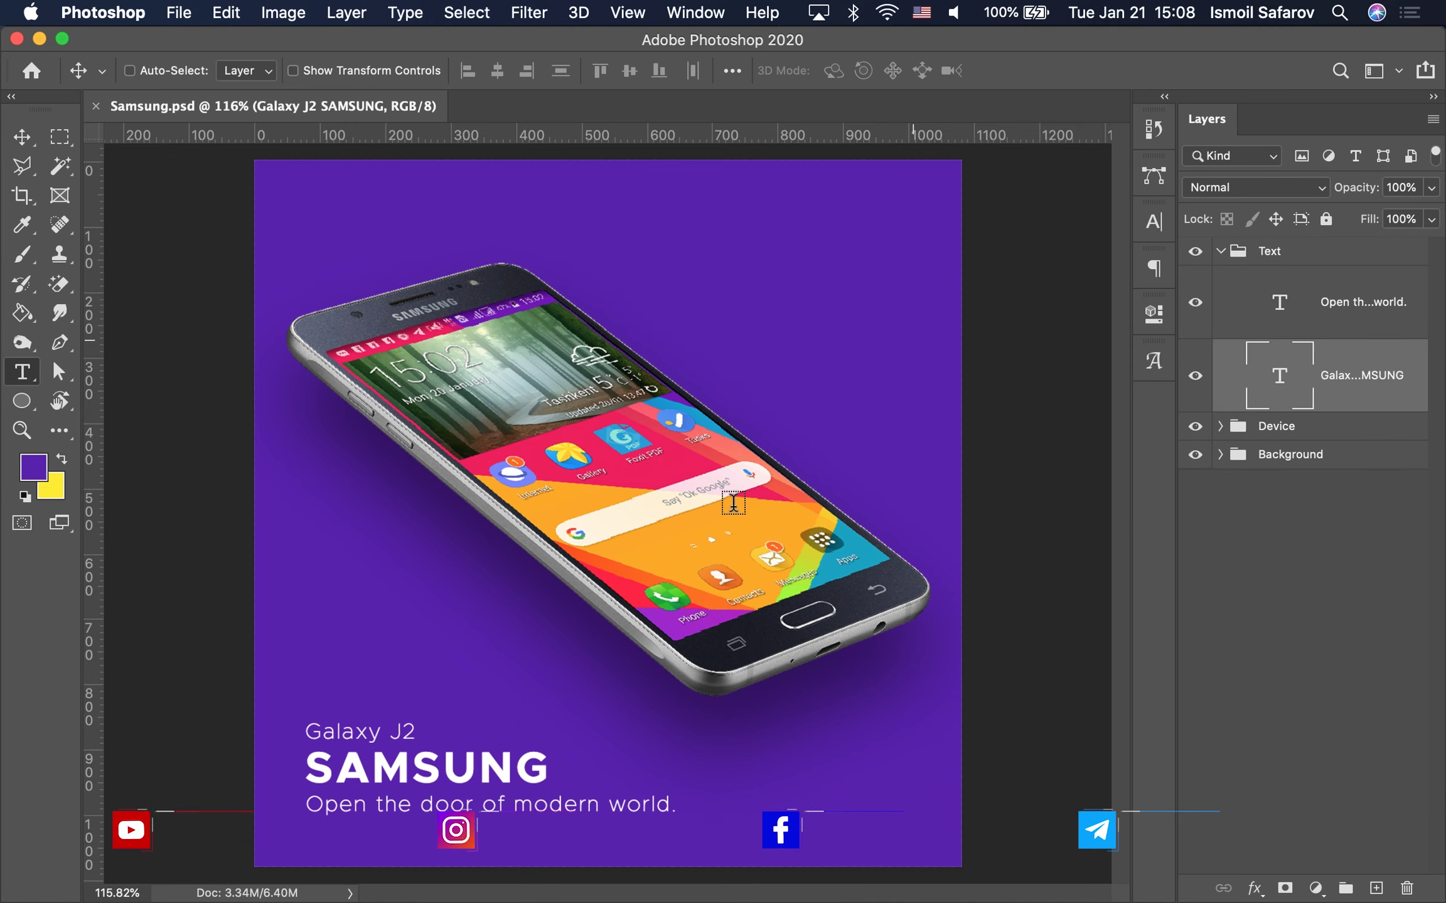
# Set the whole 'Galaxy J2 SAMSUNG' heading in Samsung Sharp Sans Bold and commit the edit
pyautogui.click(475, 761)
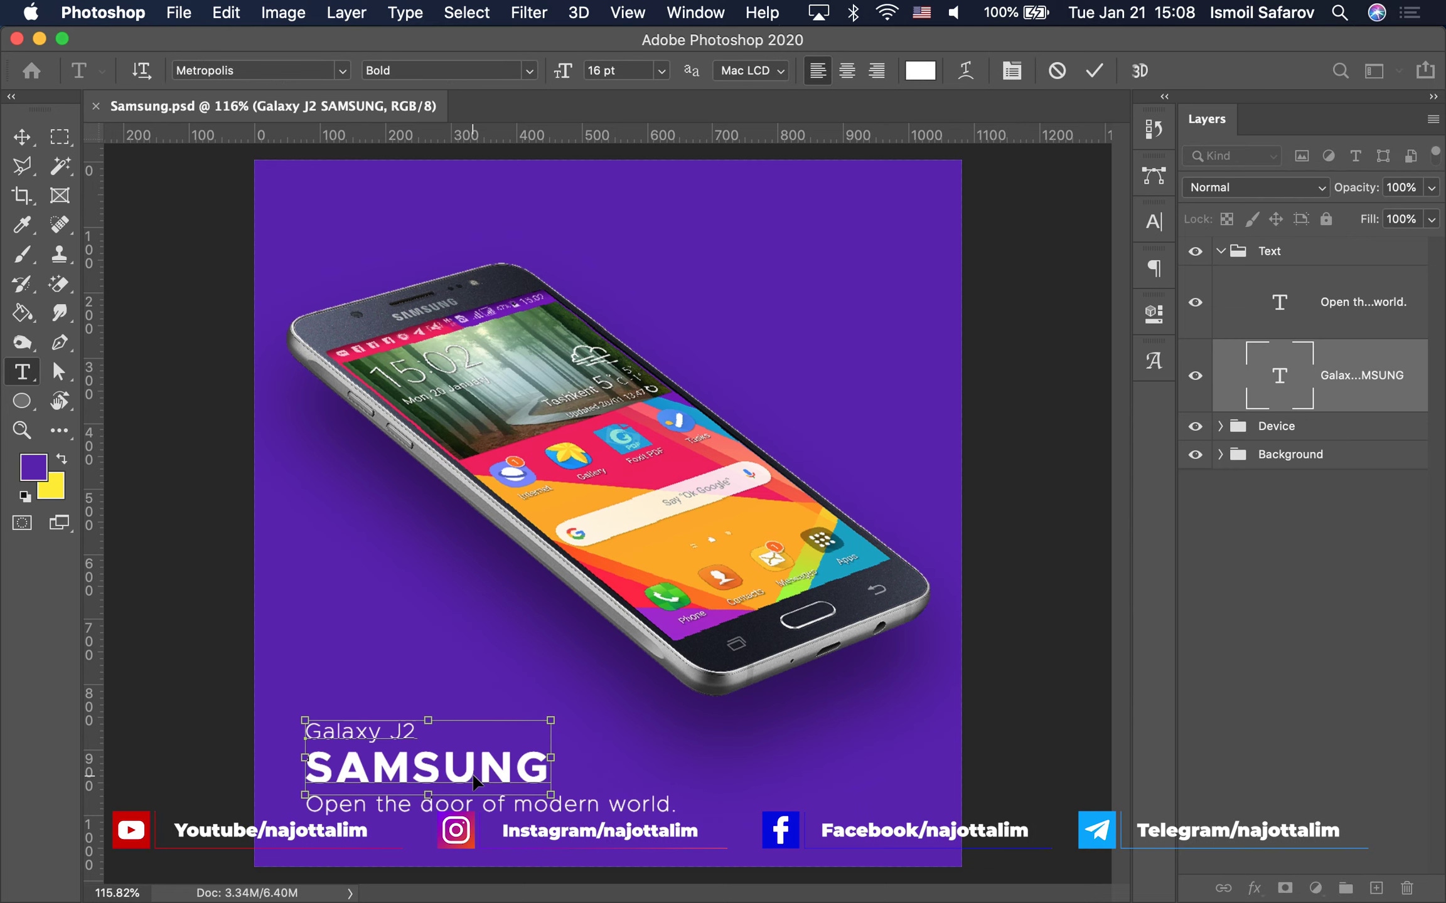
pyautogui.press('super+a')
pyautogui.click(264, 71)
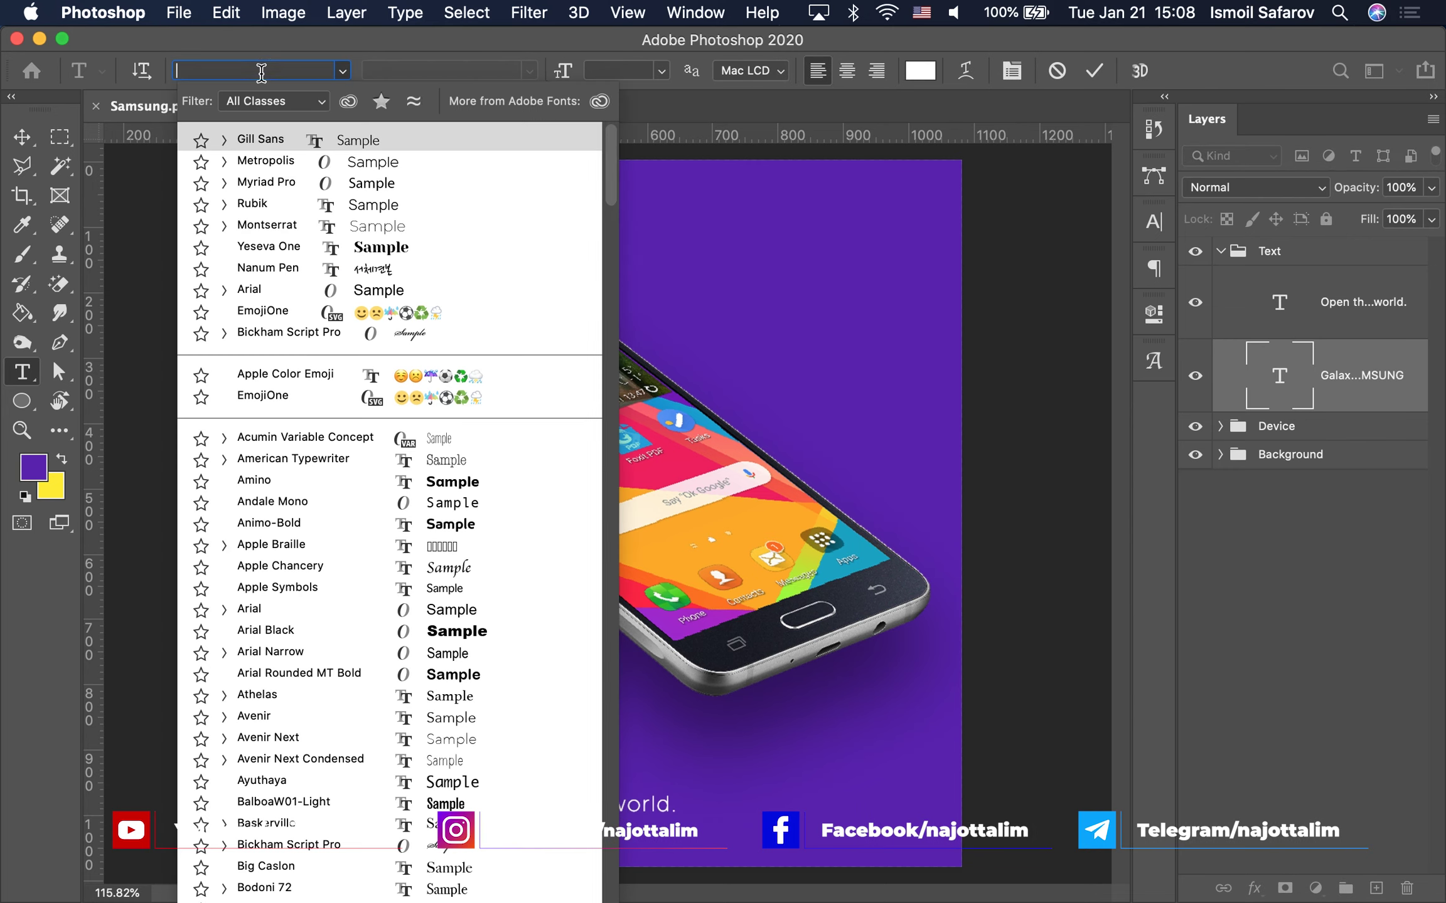
pyautogui.write('sam')
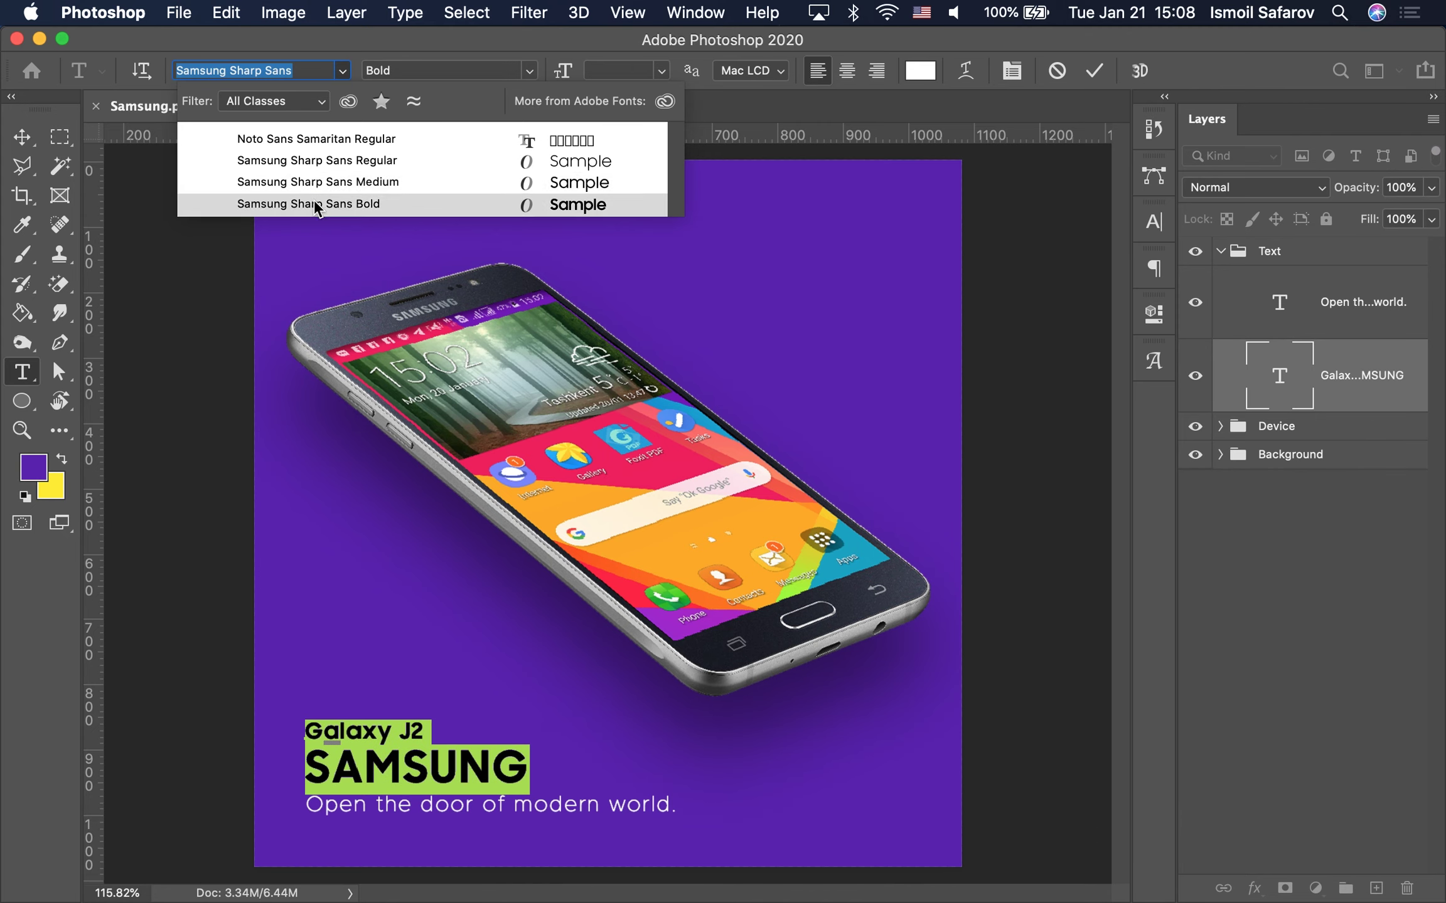
pyautogui.click(317, 205)
pyautogui.click(399, 746)
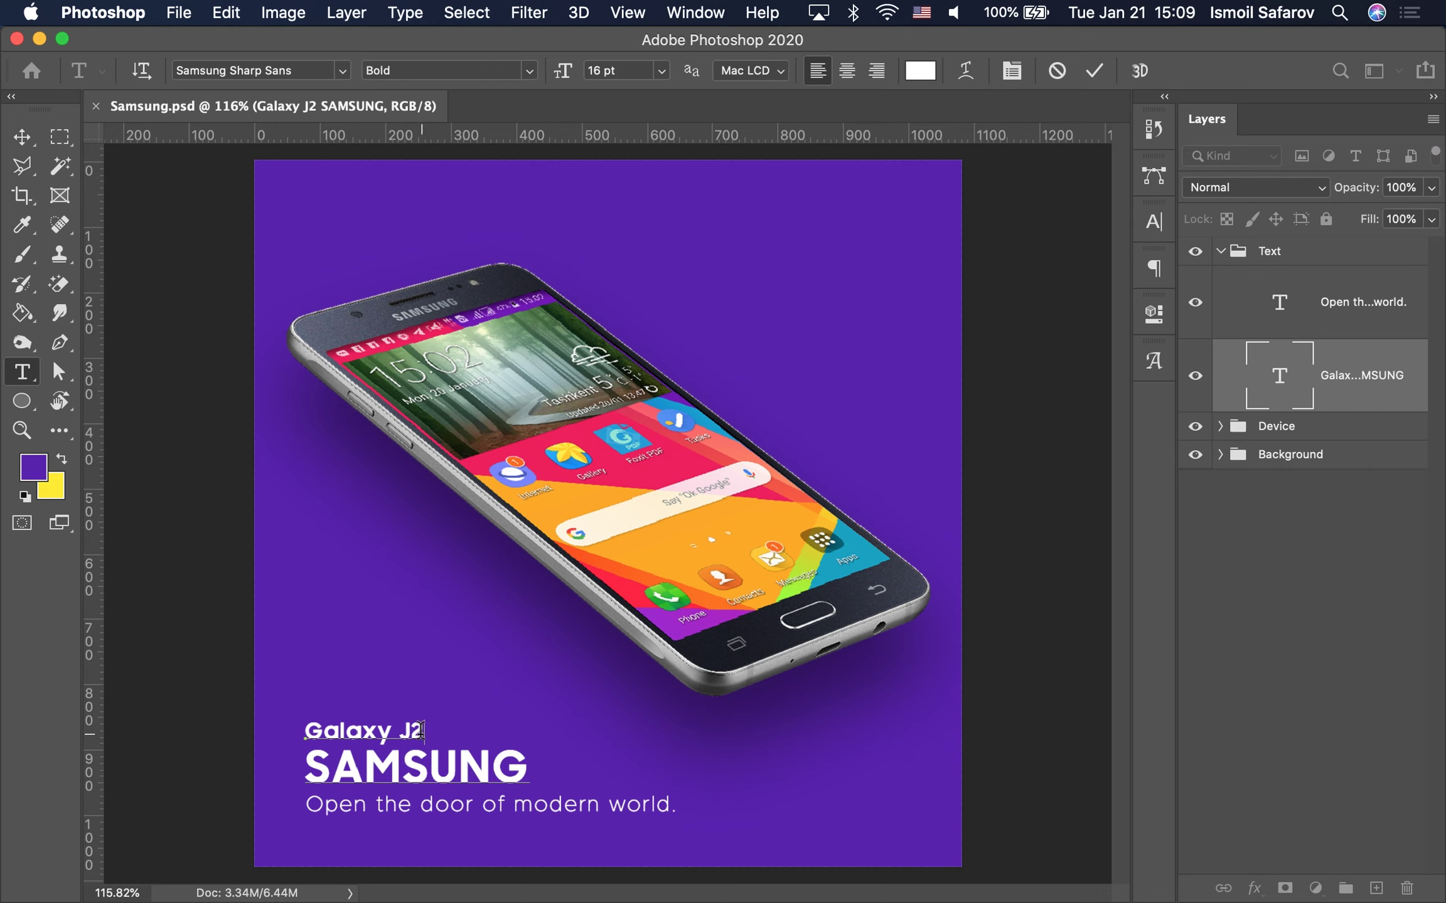
pyautogui.moveTo(316, 731); pyautogui.dragTo(306, 731)
pyautogui.press('Escape')
pyautogui.press('v')
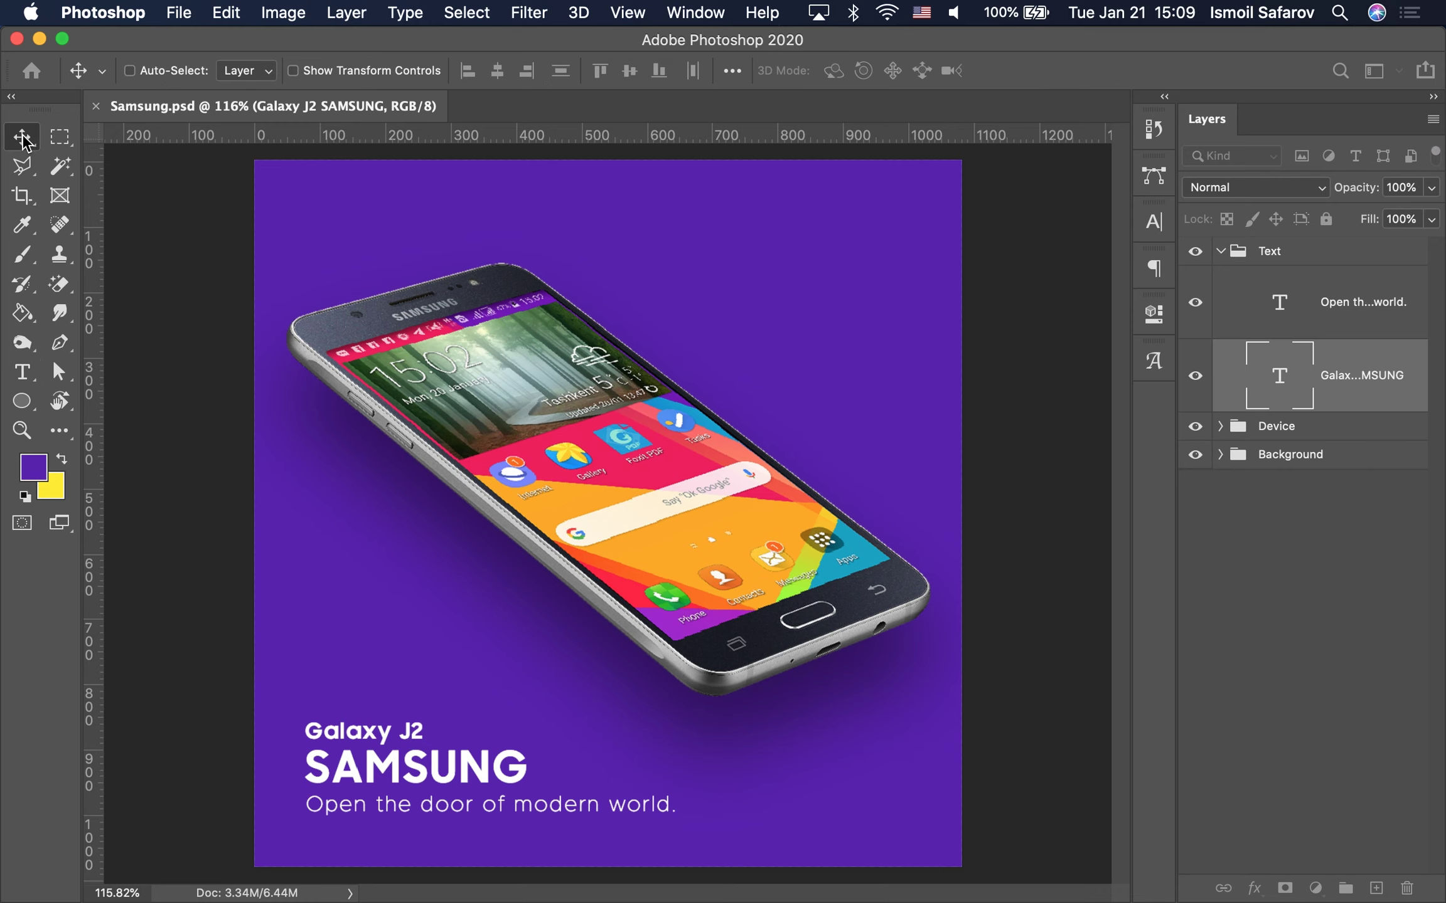
pyautogui.scroll(1, 234, 853)
pyautogui.scroll(2, 234, 853)
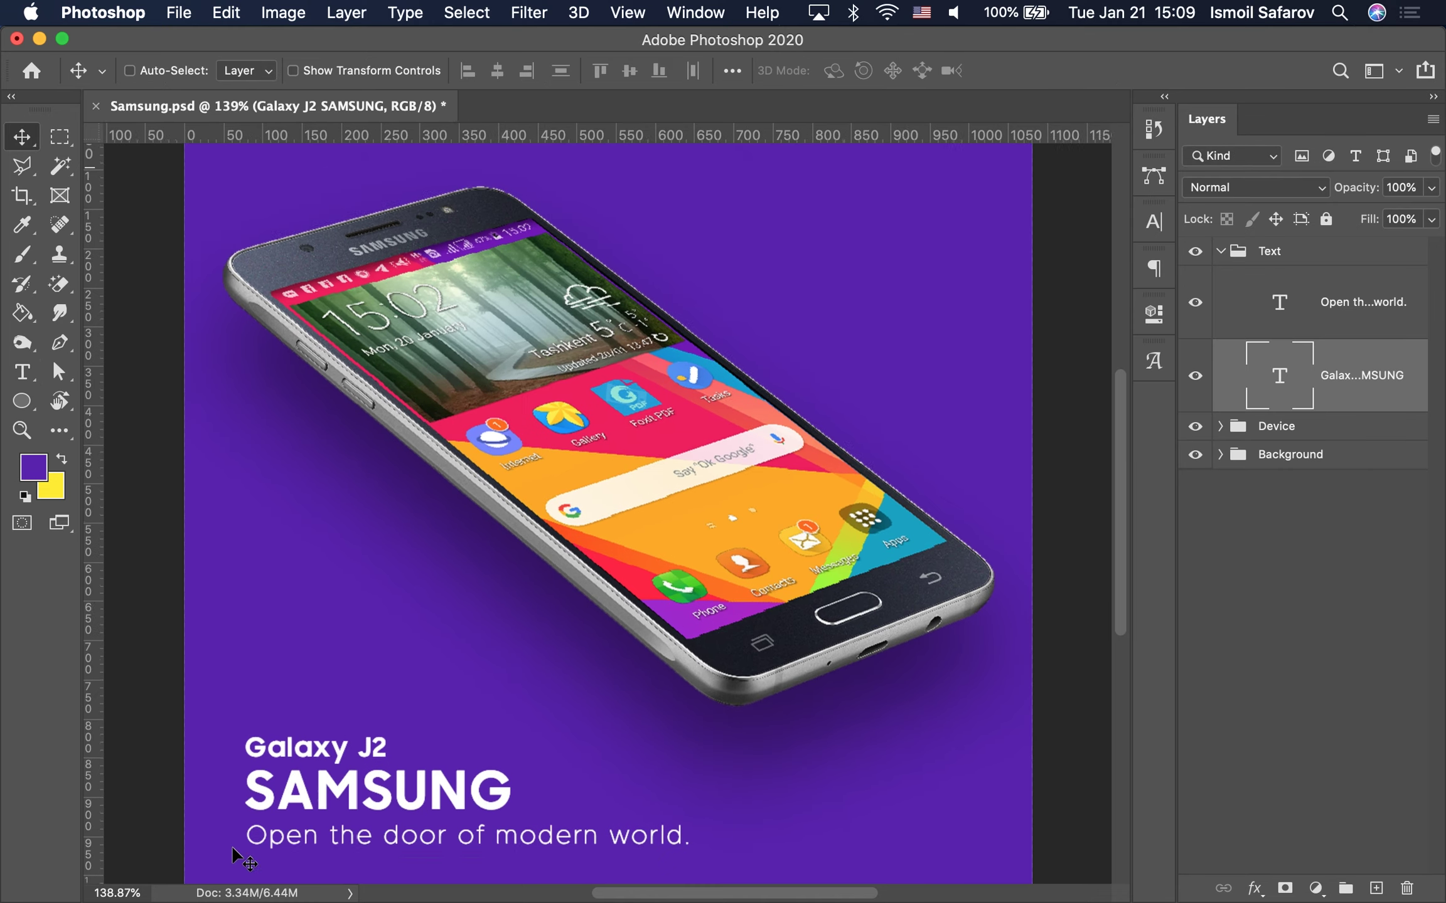
pyautogui.scroll(2, 233, 853)
pyautogui.scroll(2, 308, 827)
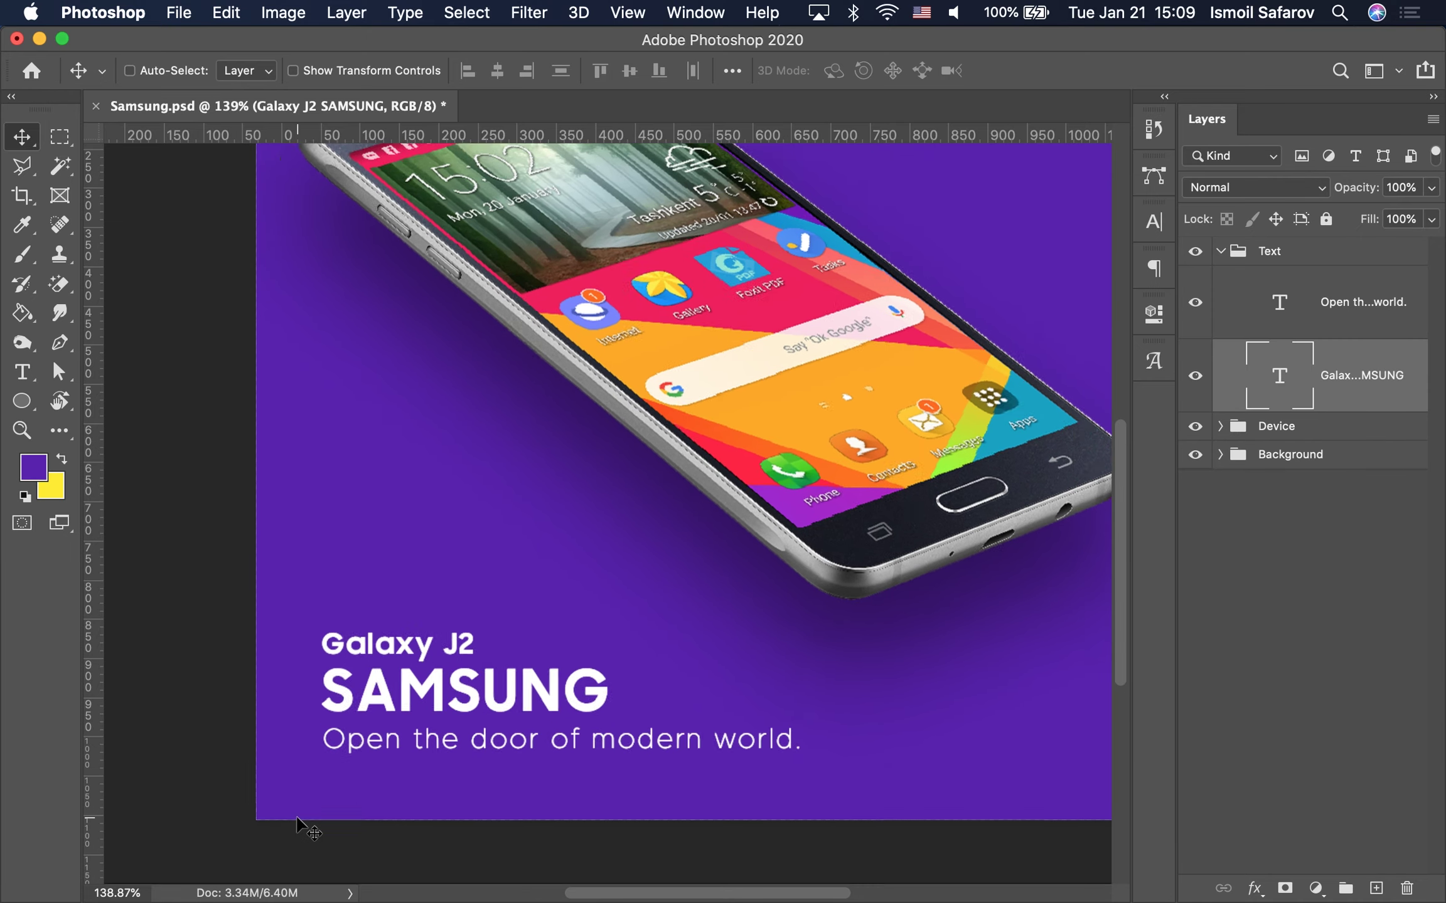
pyautogui.scroll(1, 307, 827)
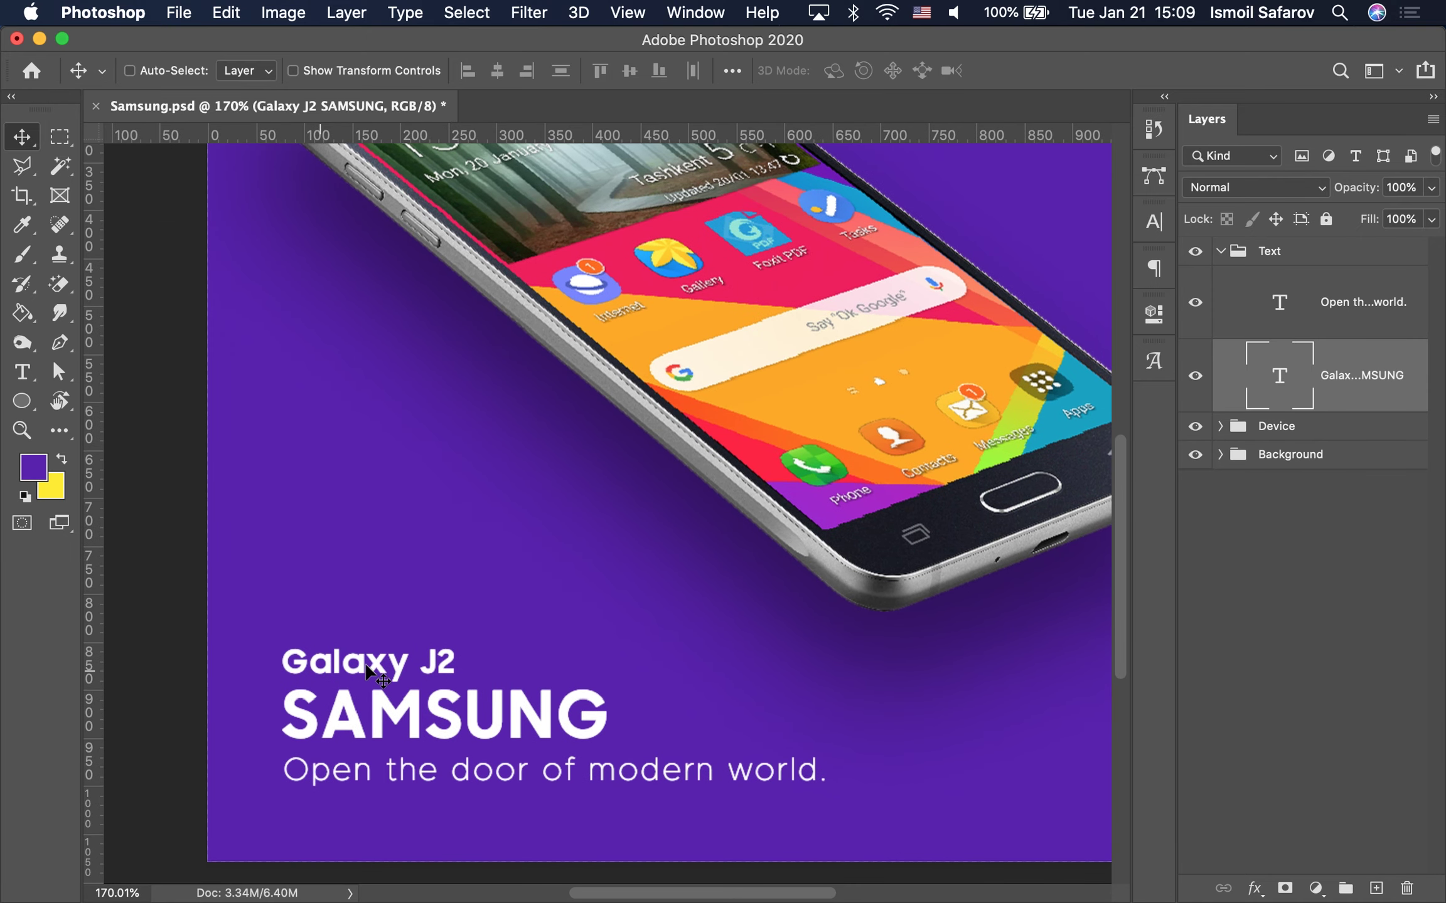
pyautogui.moveTo(391, 863)
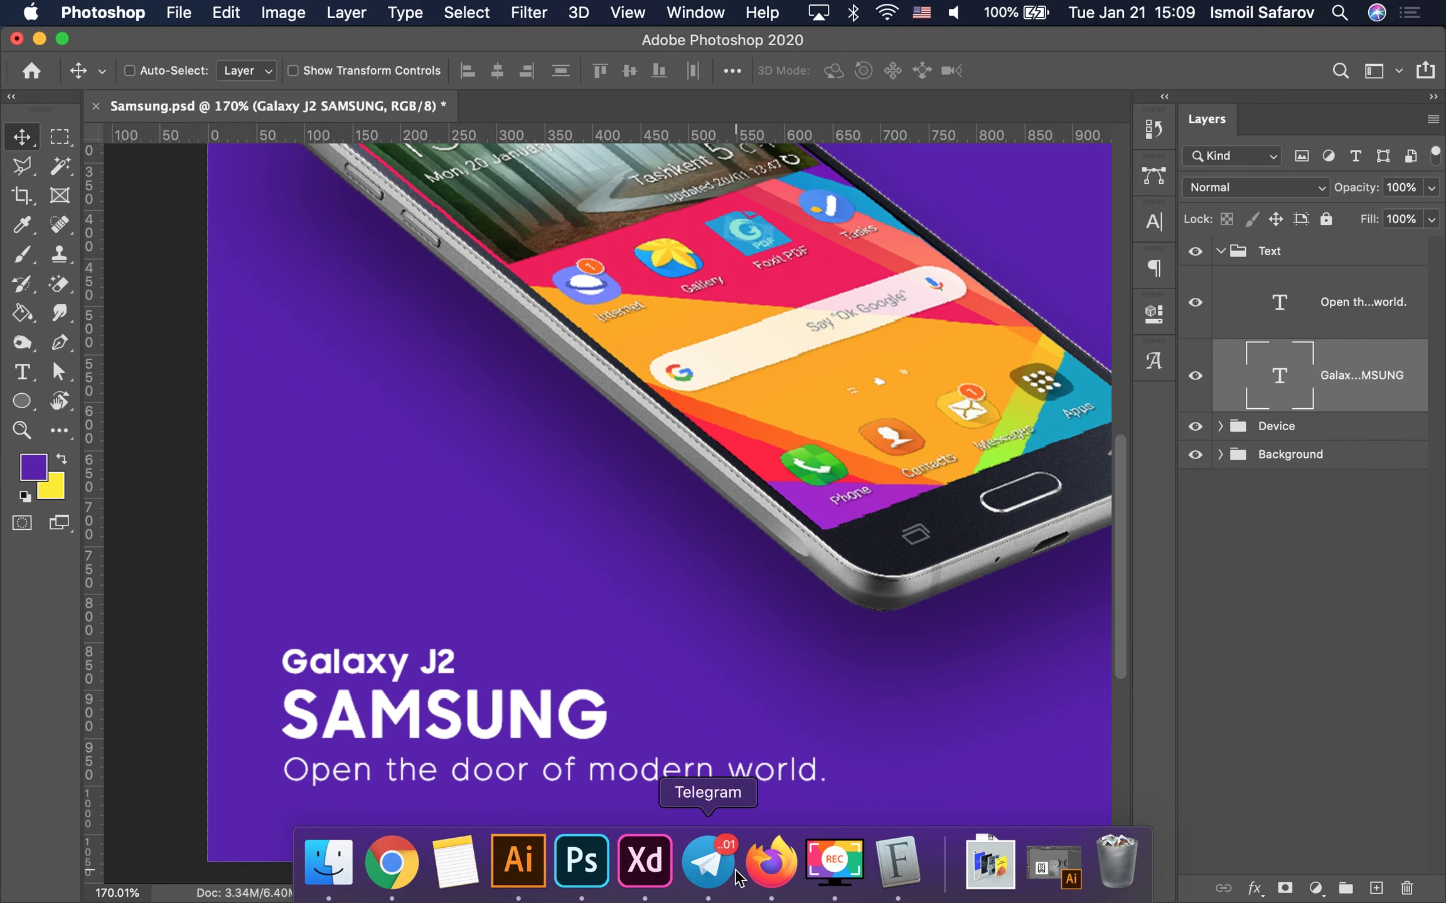
# Return to the Galaxy S10 page in Chrome and close the SamsungSharpSans font panel
pyautogui.click(392, 863)
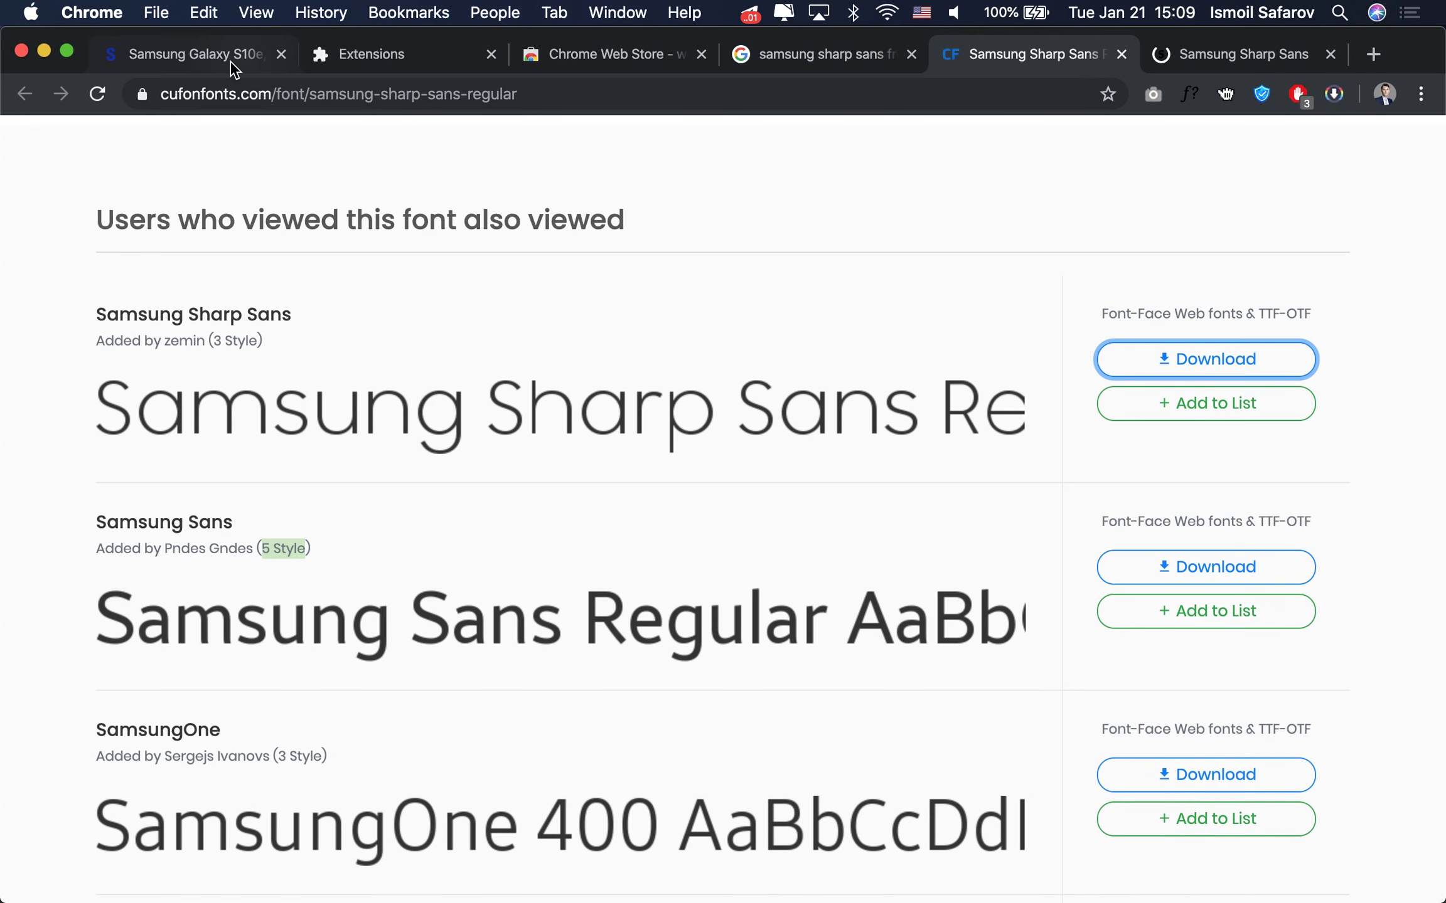
pyautogui.press('super+1')
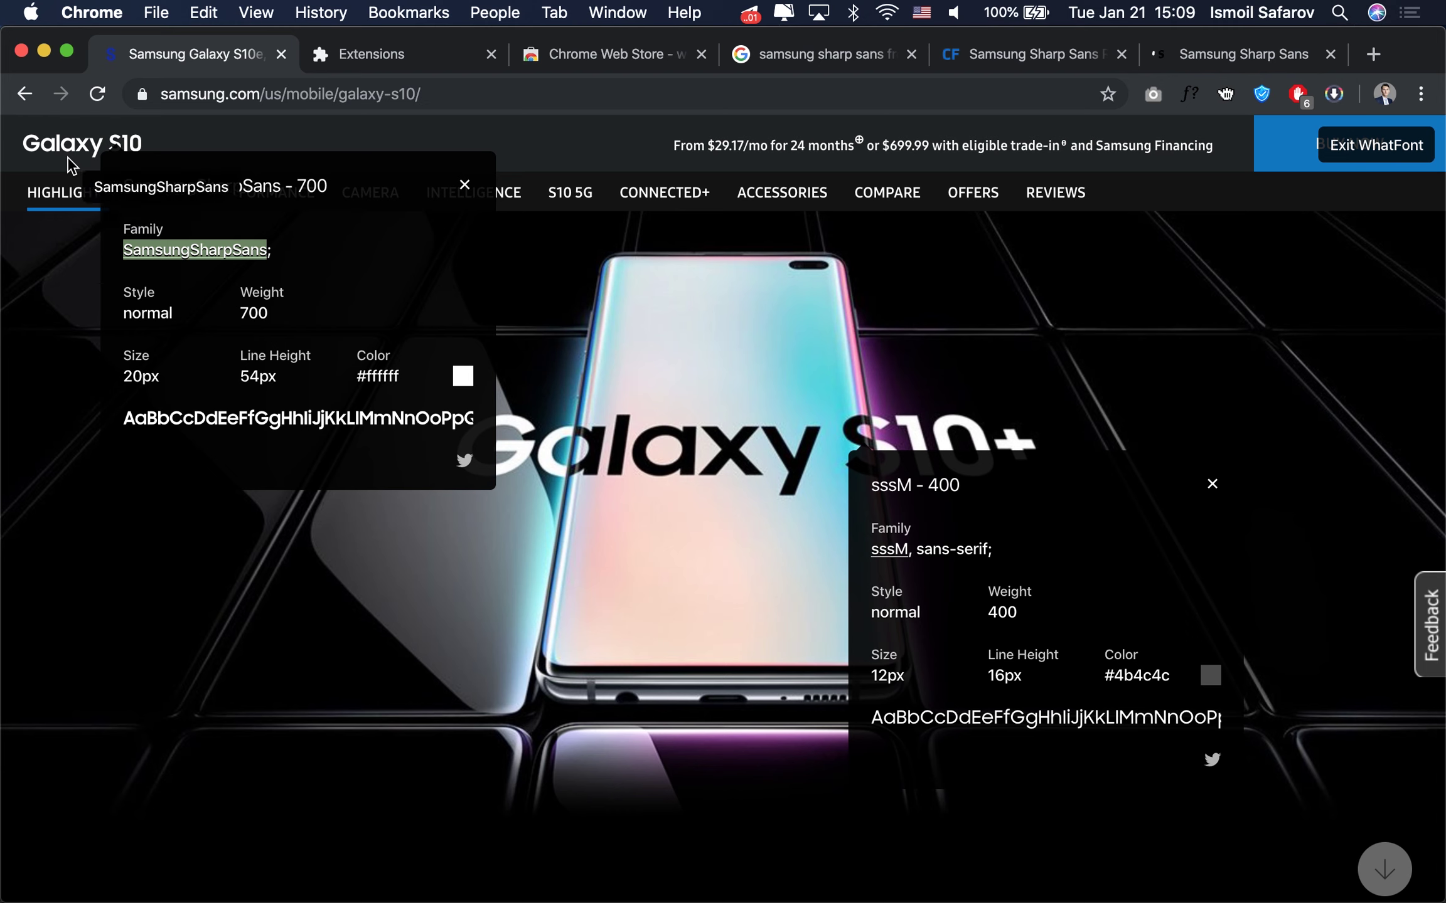
pyautogui.click(66, 162)
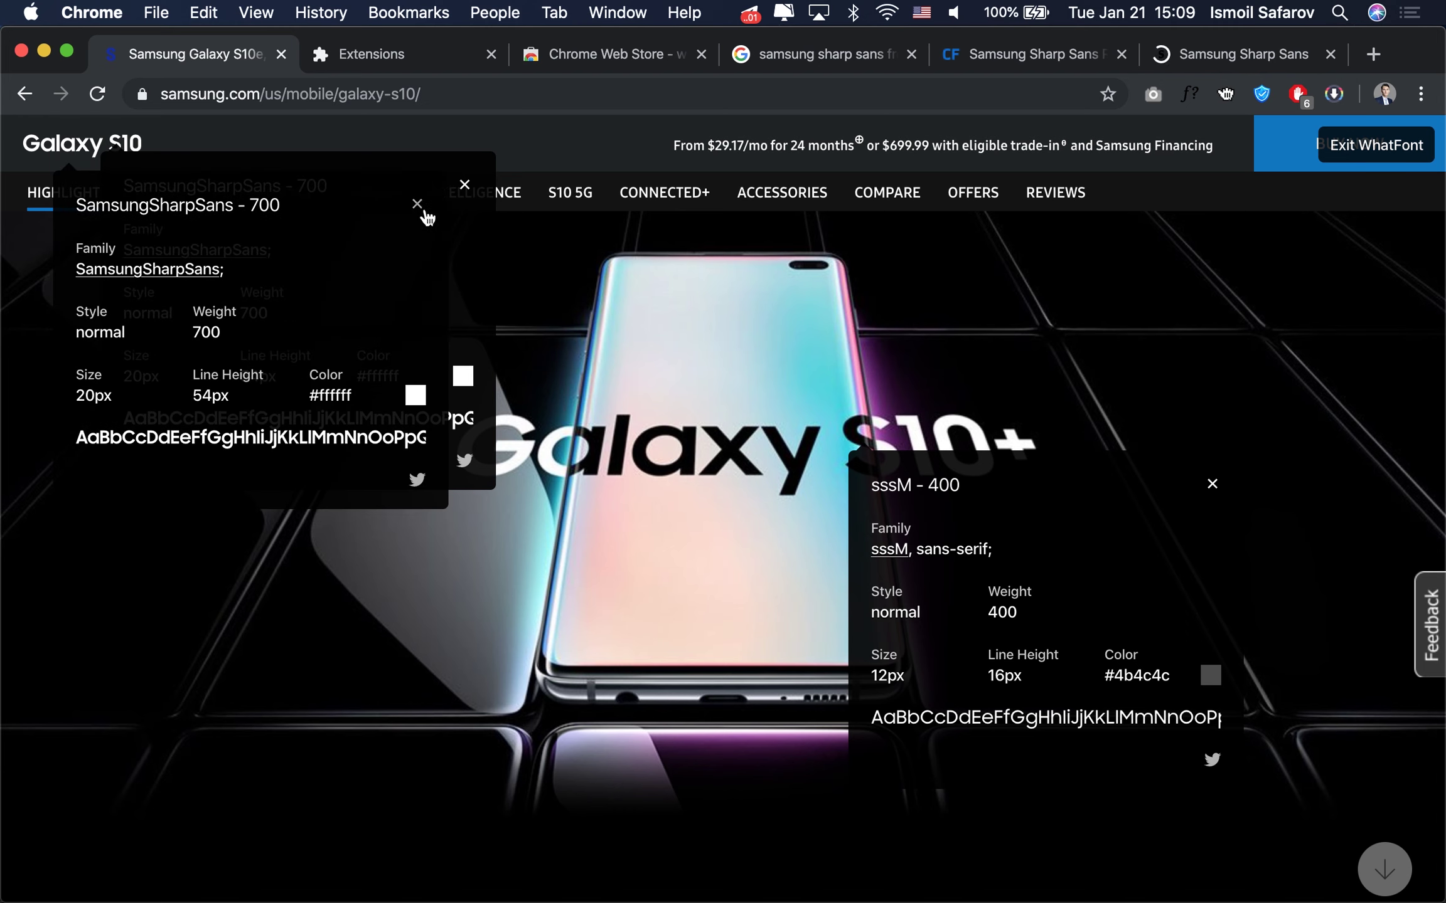
pyautogui.click(464, 184)
# Compare against the poster, then close both remaining sssM font panels
pyautogui.press('super+Tab')
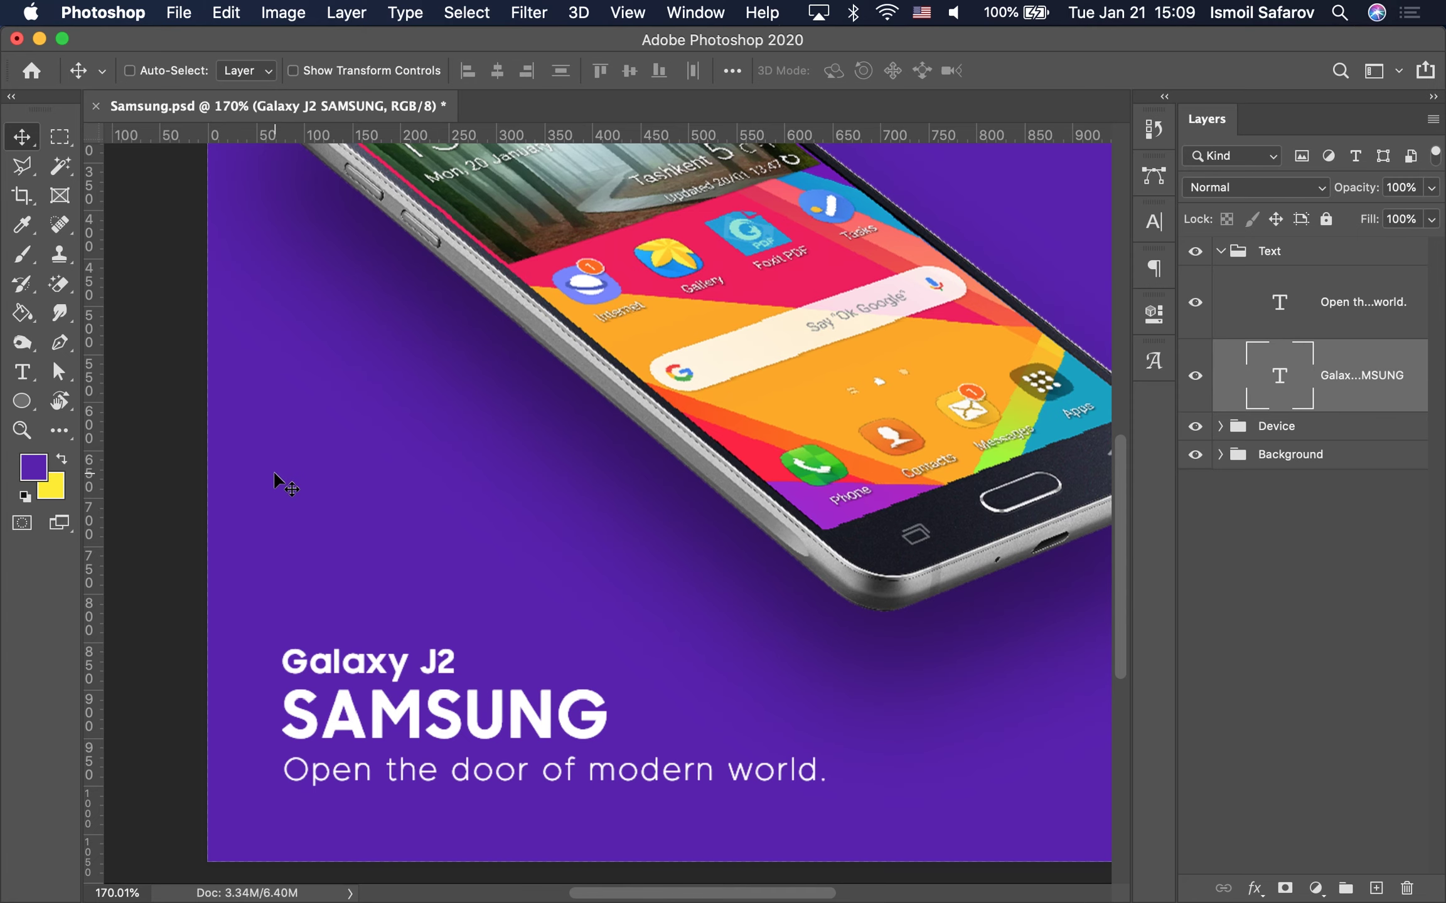
pyautogui.press('super+Tab')
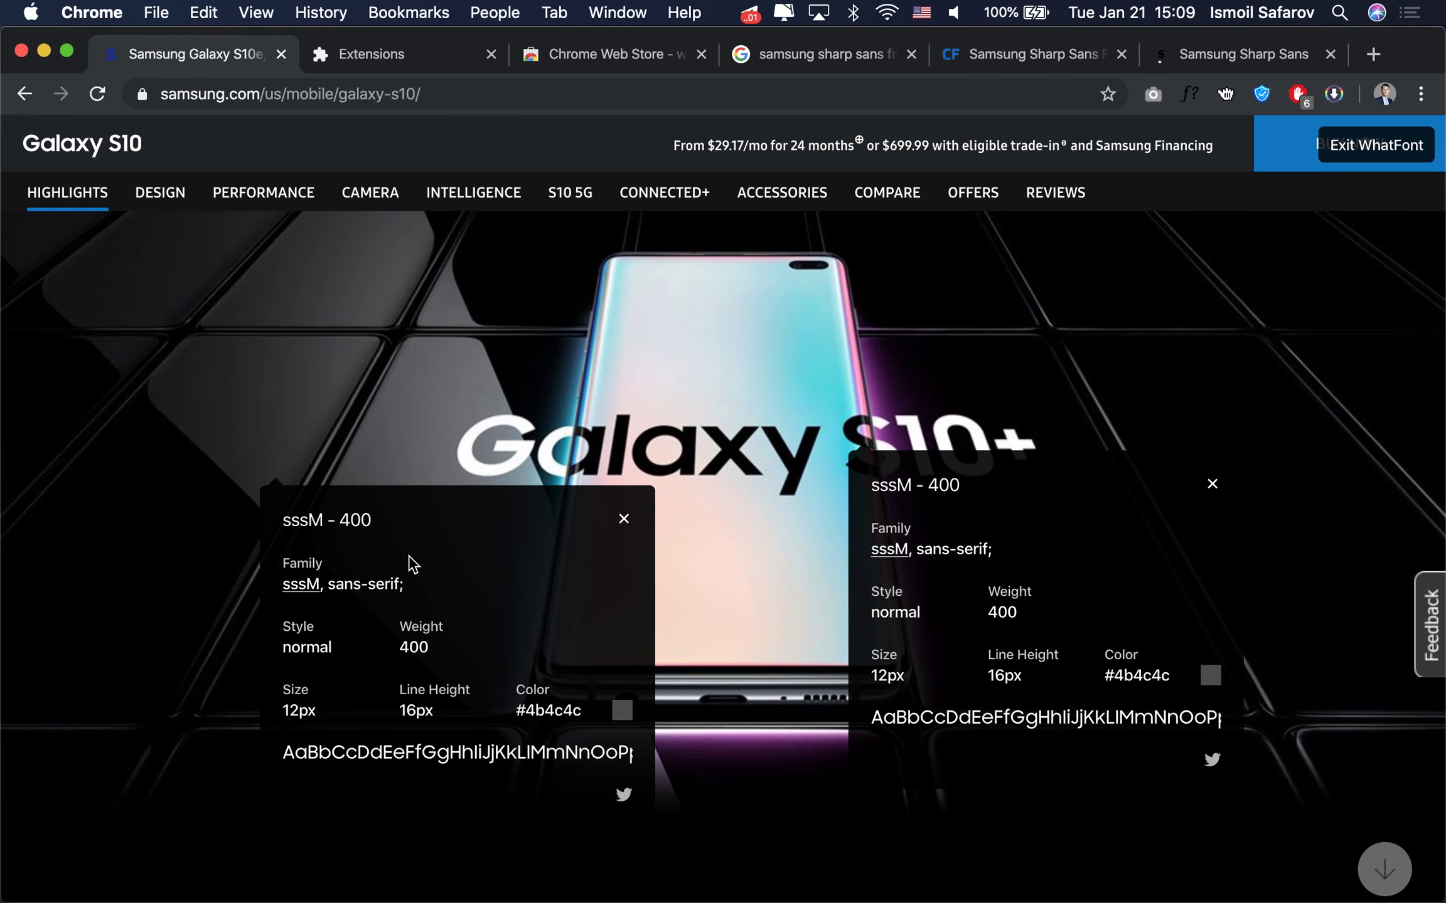
pyautogui.click(1210, 485)
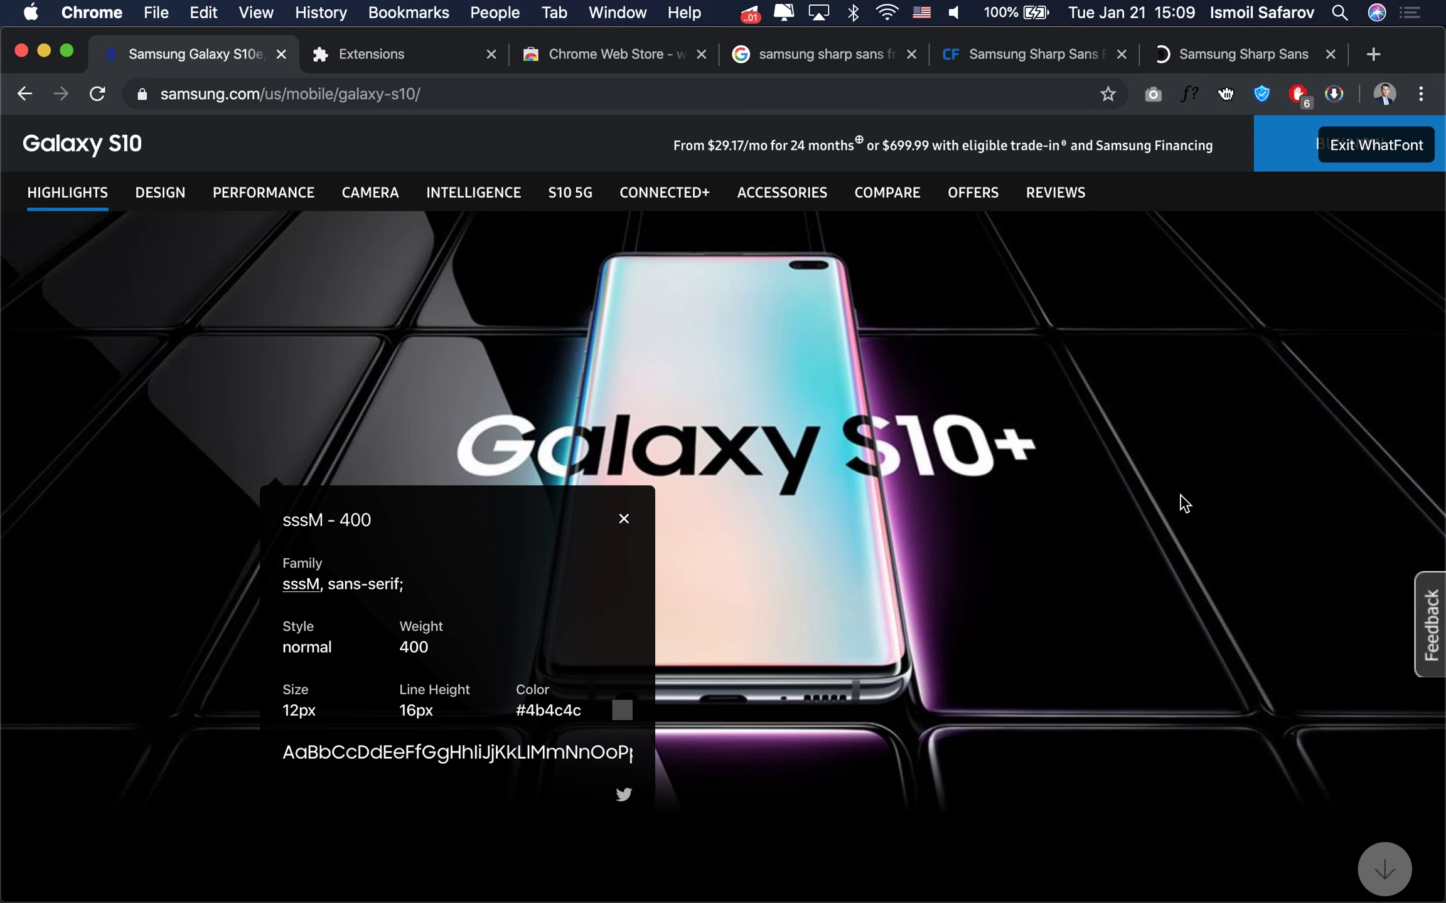
pyautogui.click(625, 521)
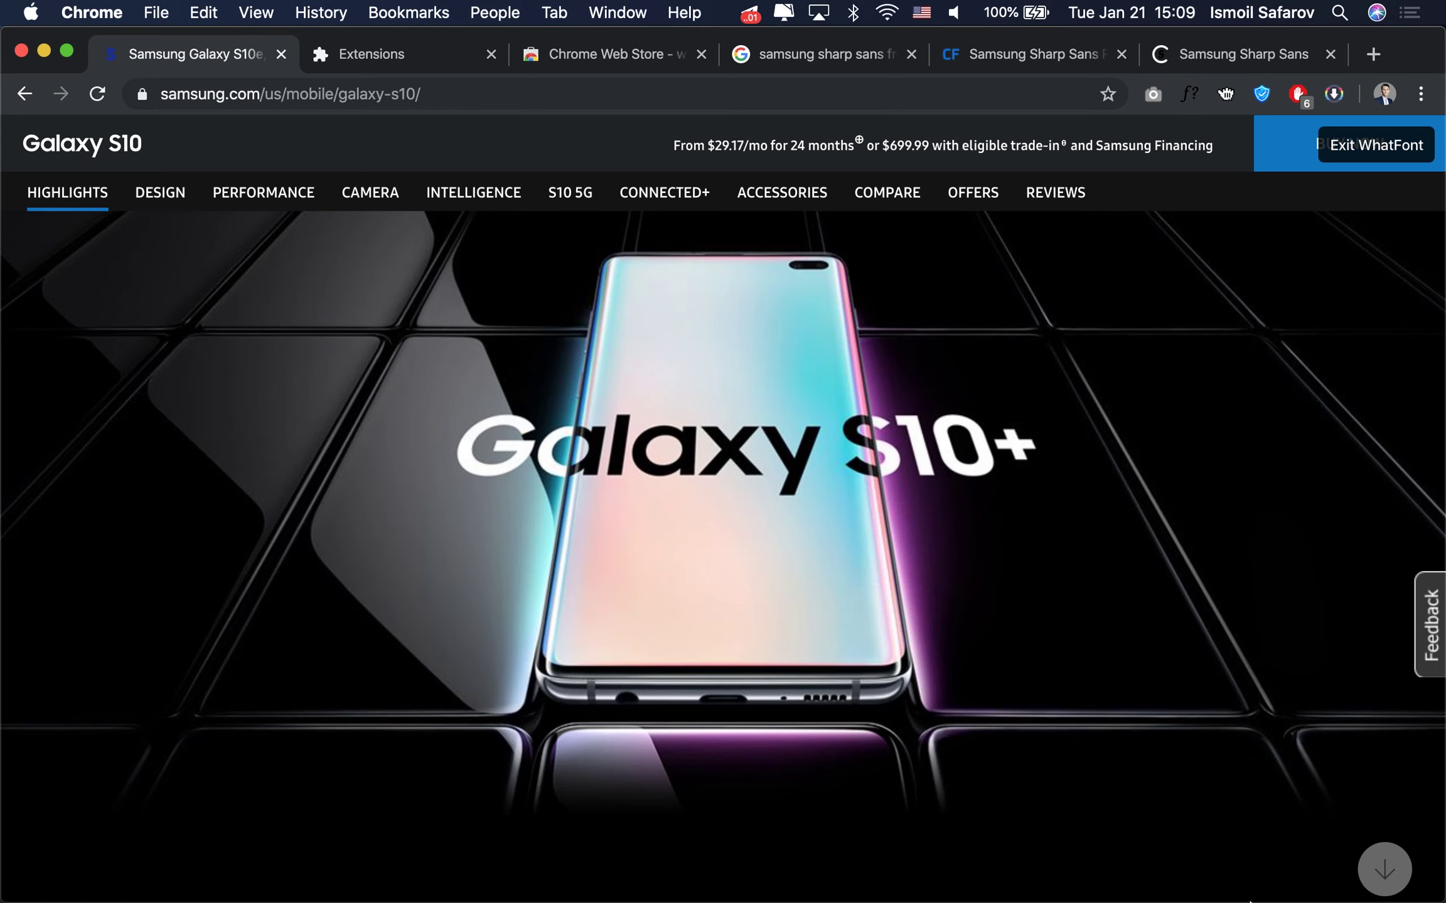
# Stop the Movavi Screen Recorder 11 recording from its menu-bar controls
pyautogui.click(835, 861)
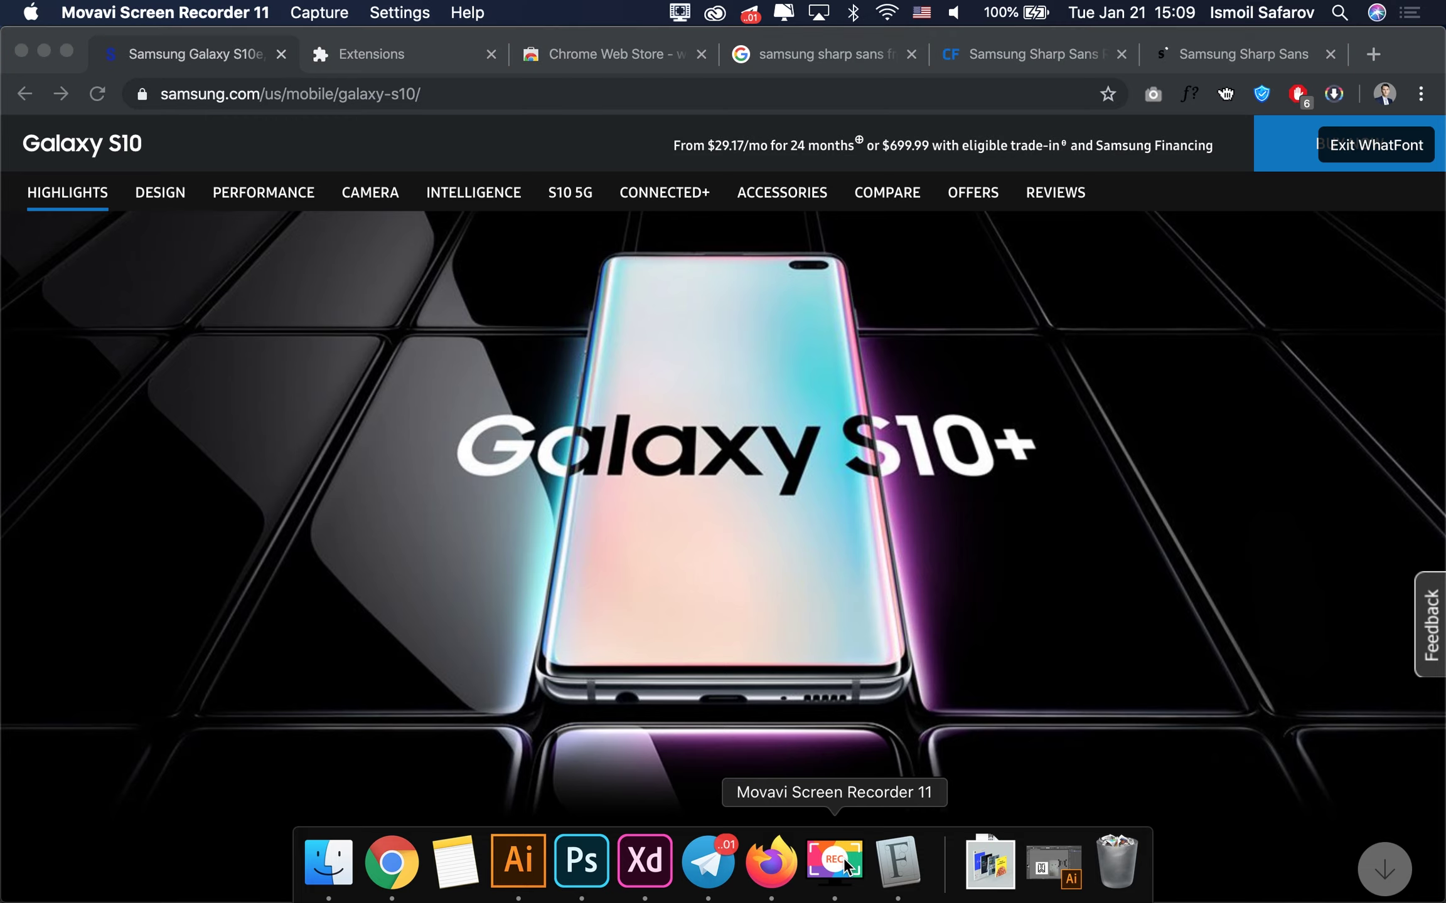
pyautogui.click(680, 13)
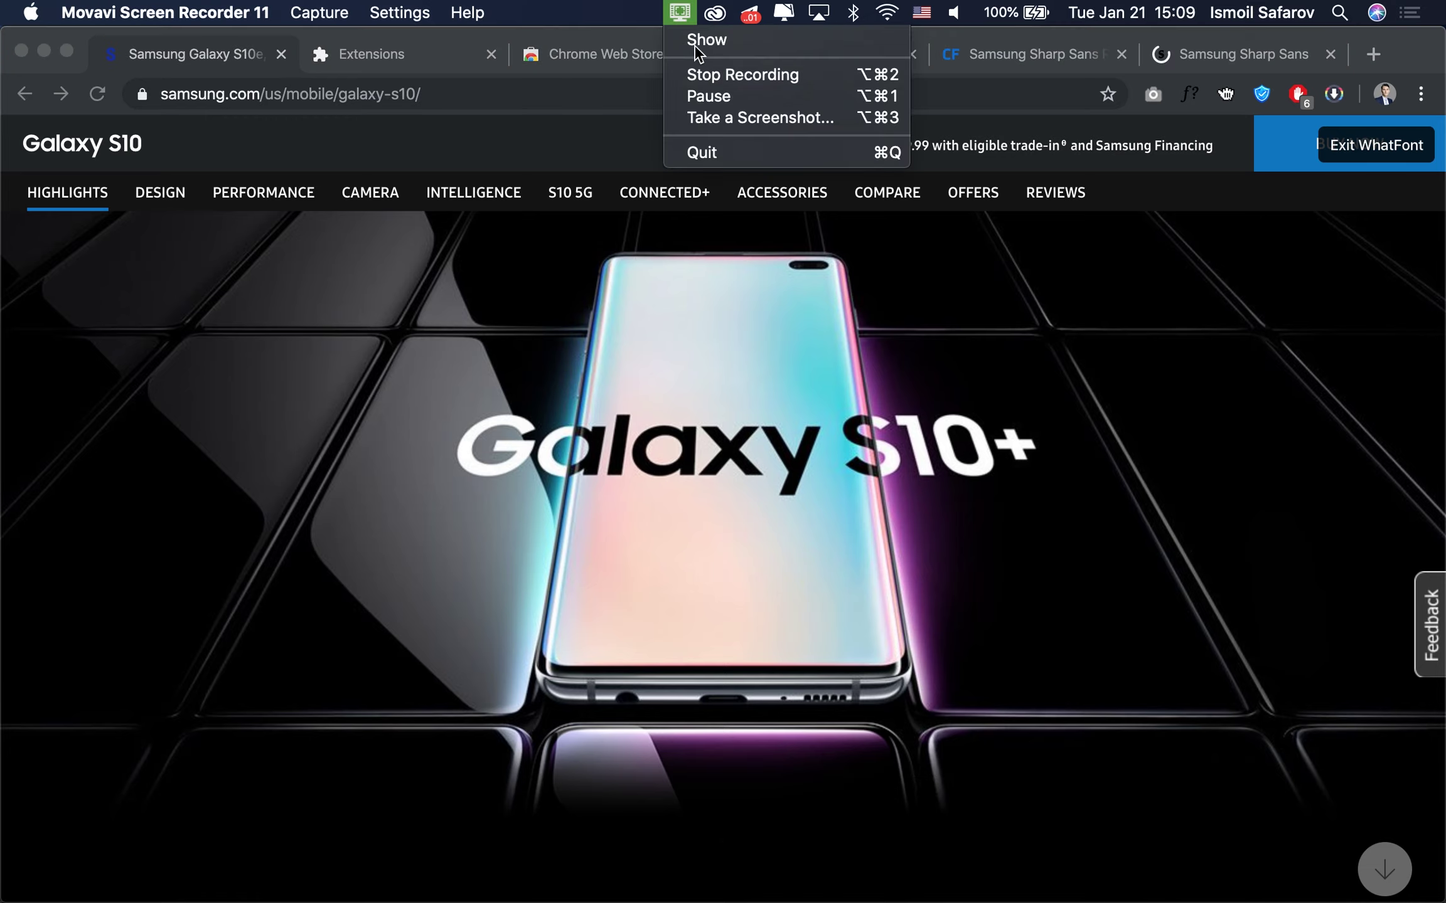
pyautogui.click(699, 74)
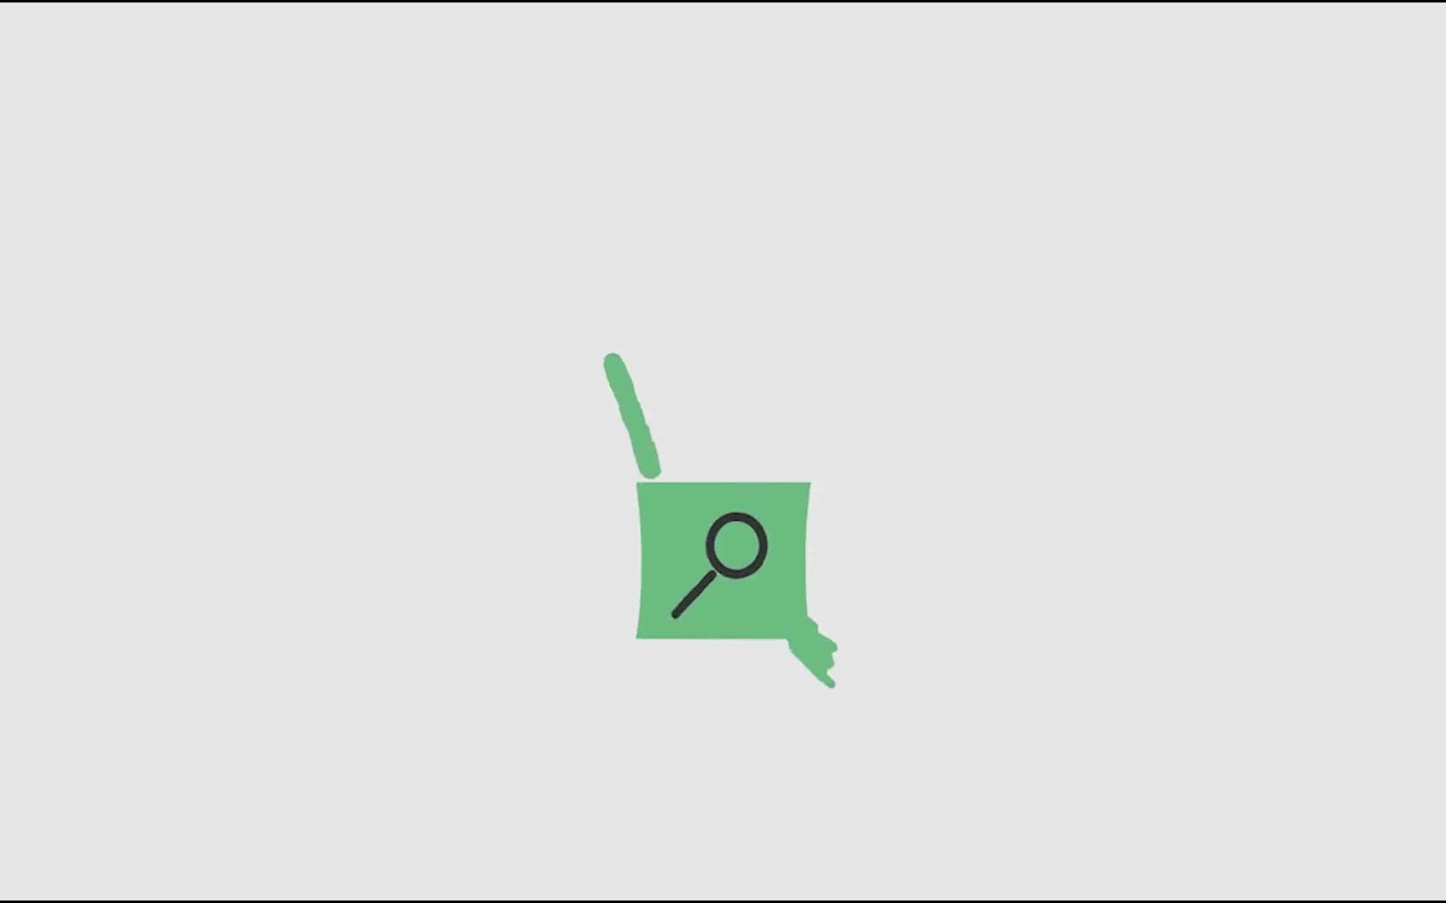